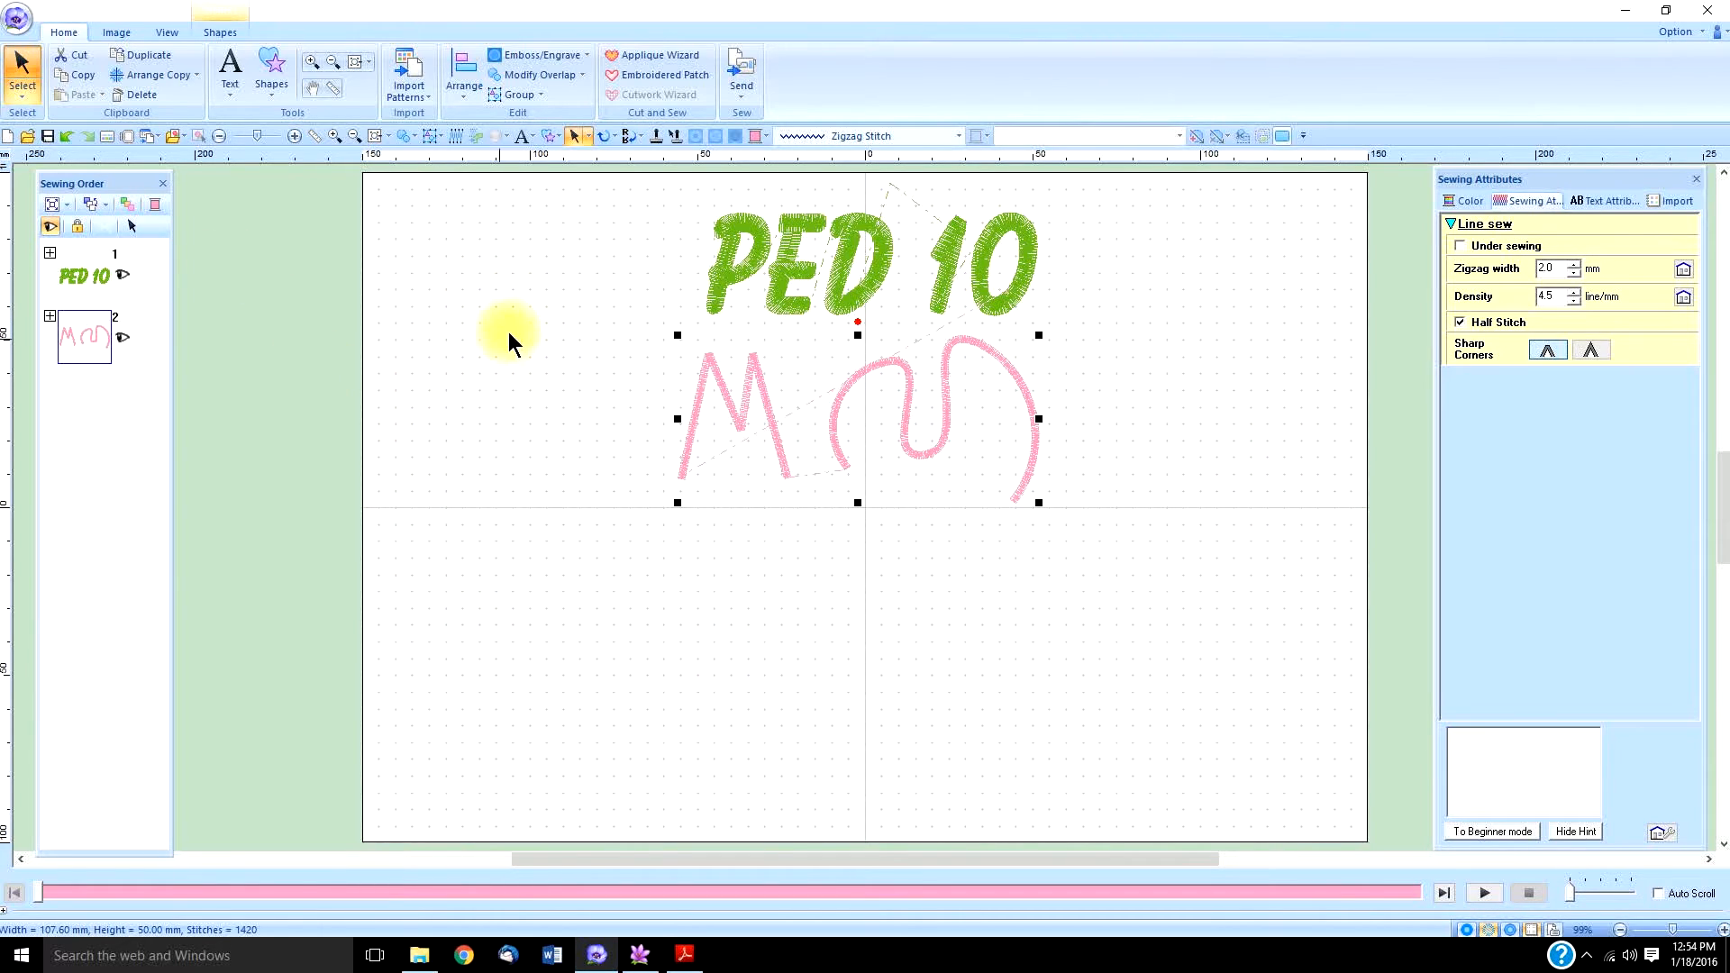
Reshape the pink M line by moving its left end and middle points outward to the left and pulling a new point out of its left leg.
click(22, 88)
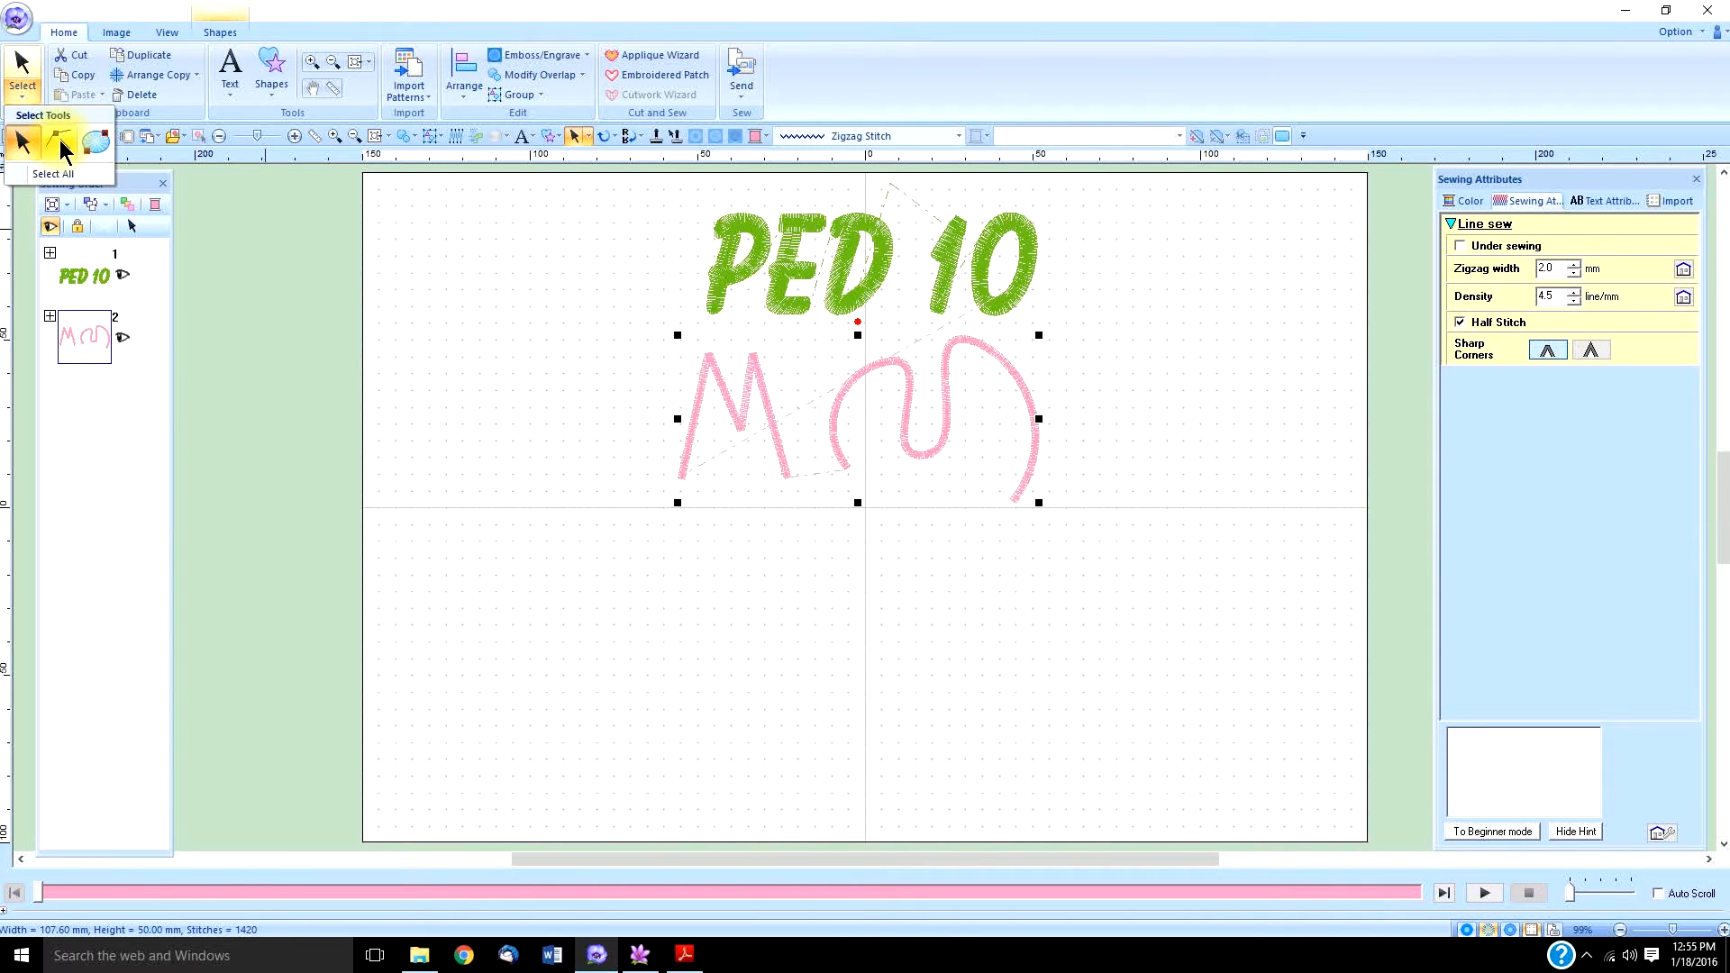
click(63, 146)
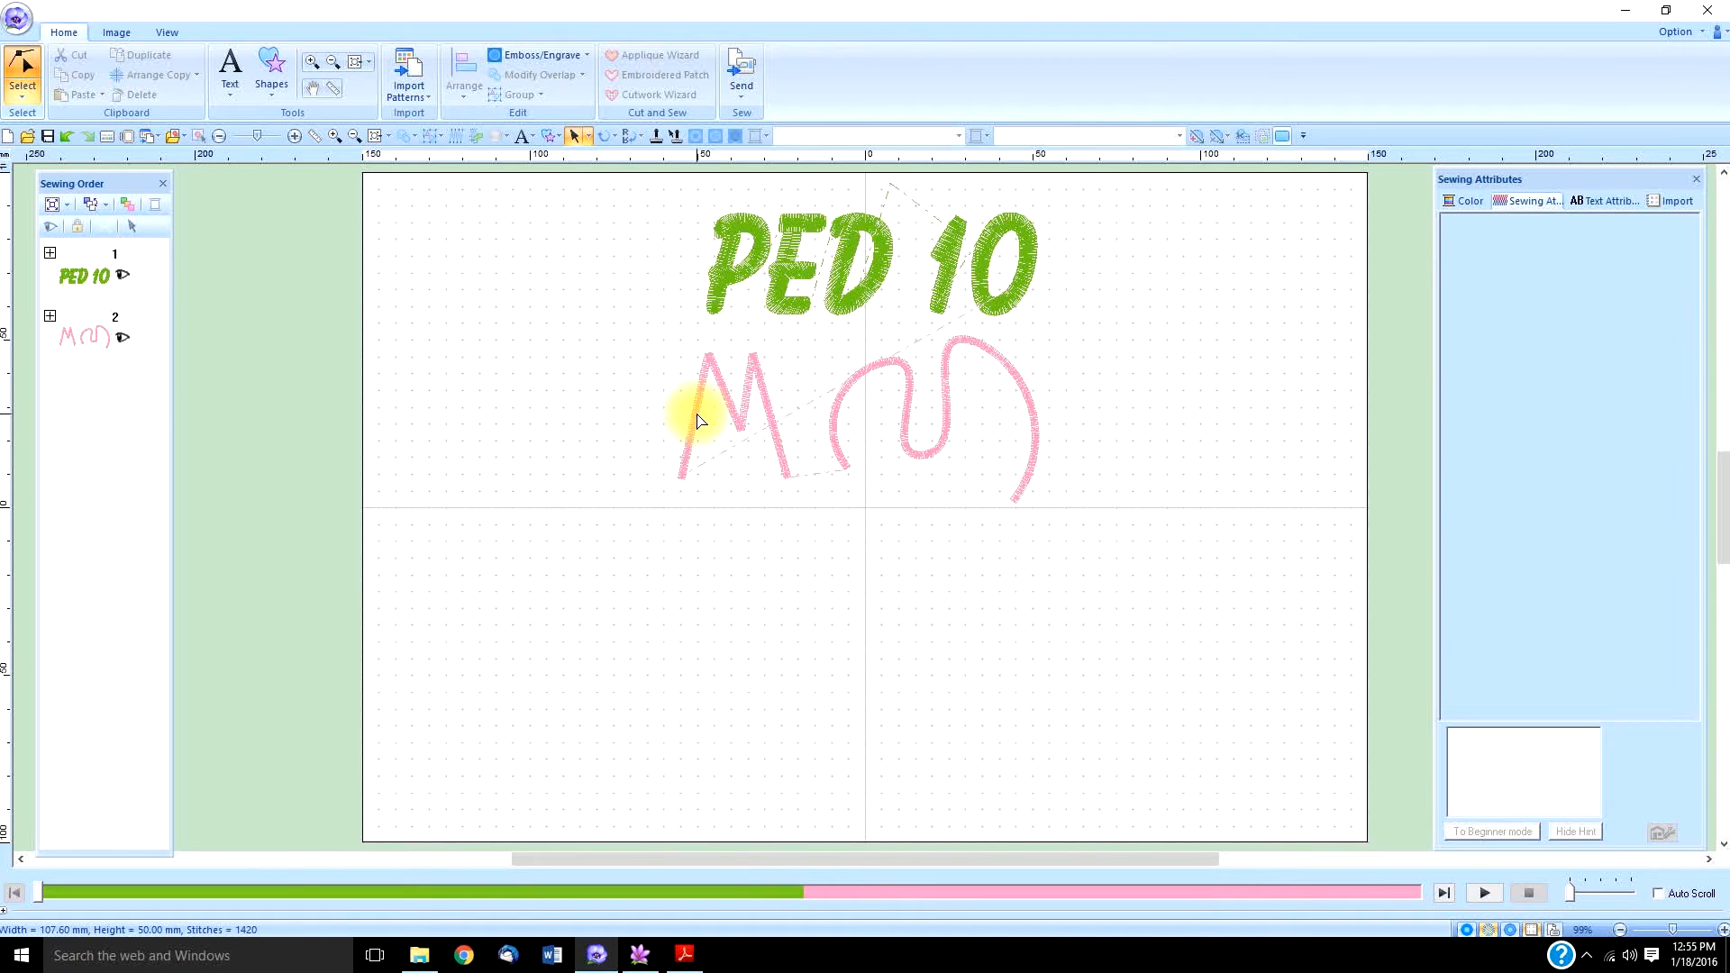
click(694, 416)
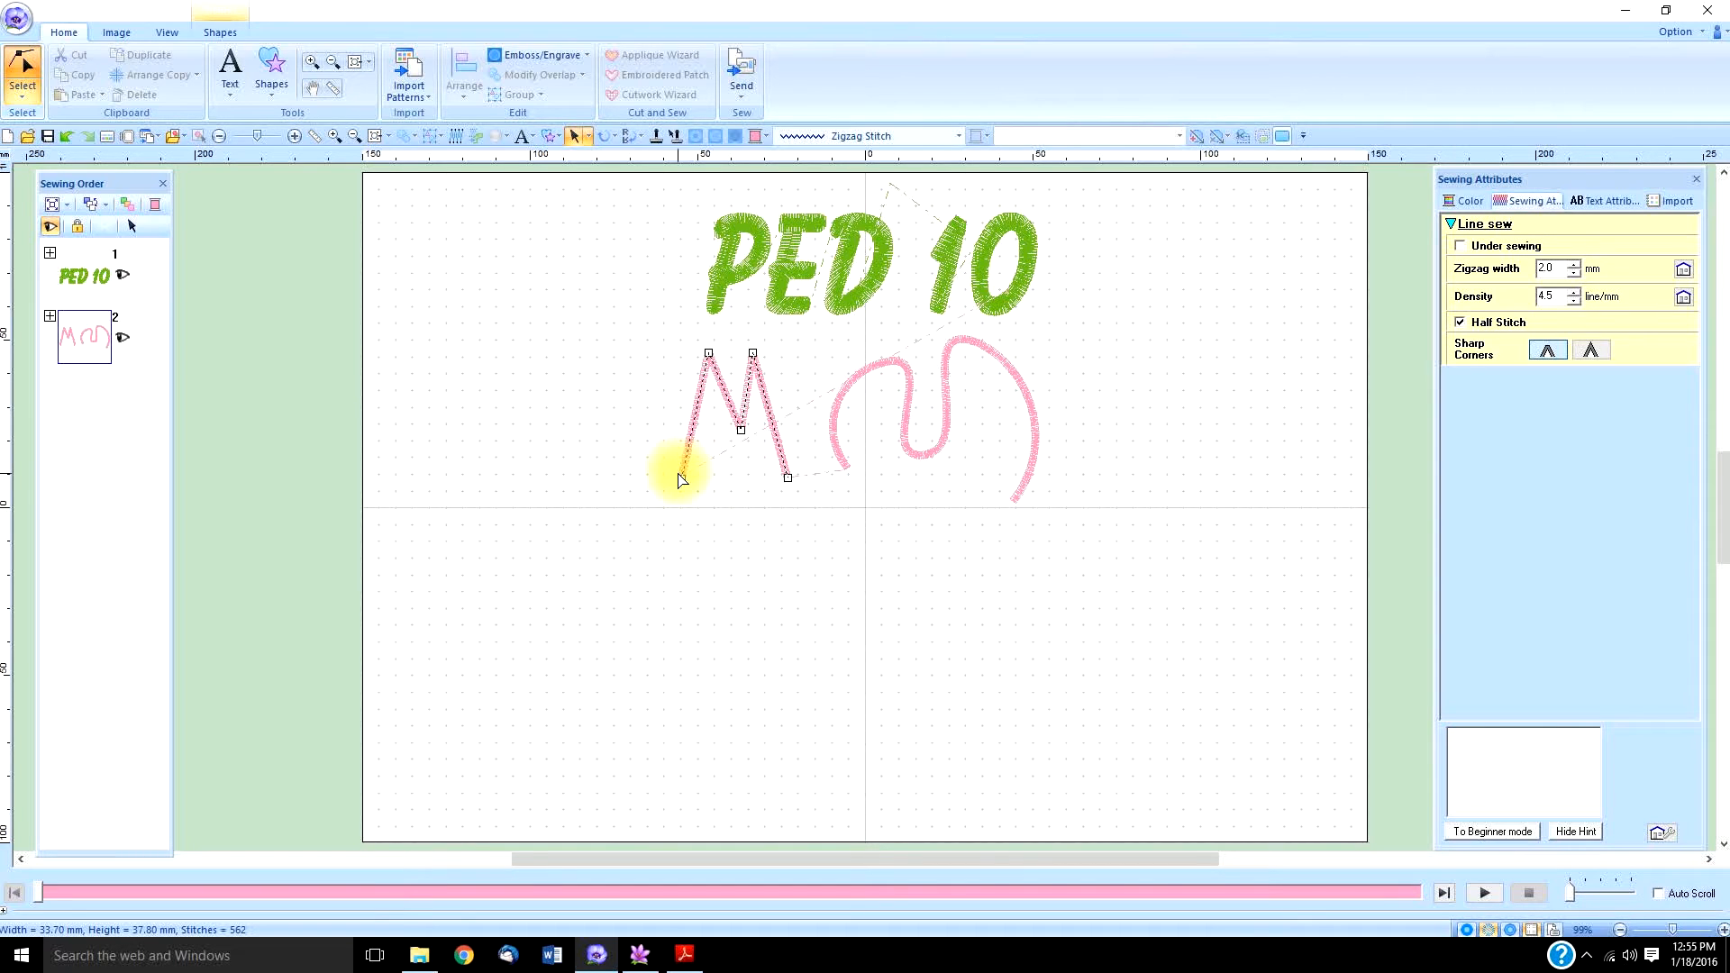
drag(682, 479, 642, 466)
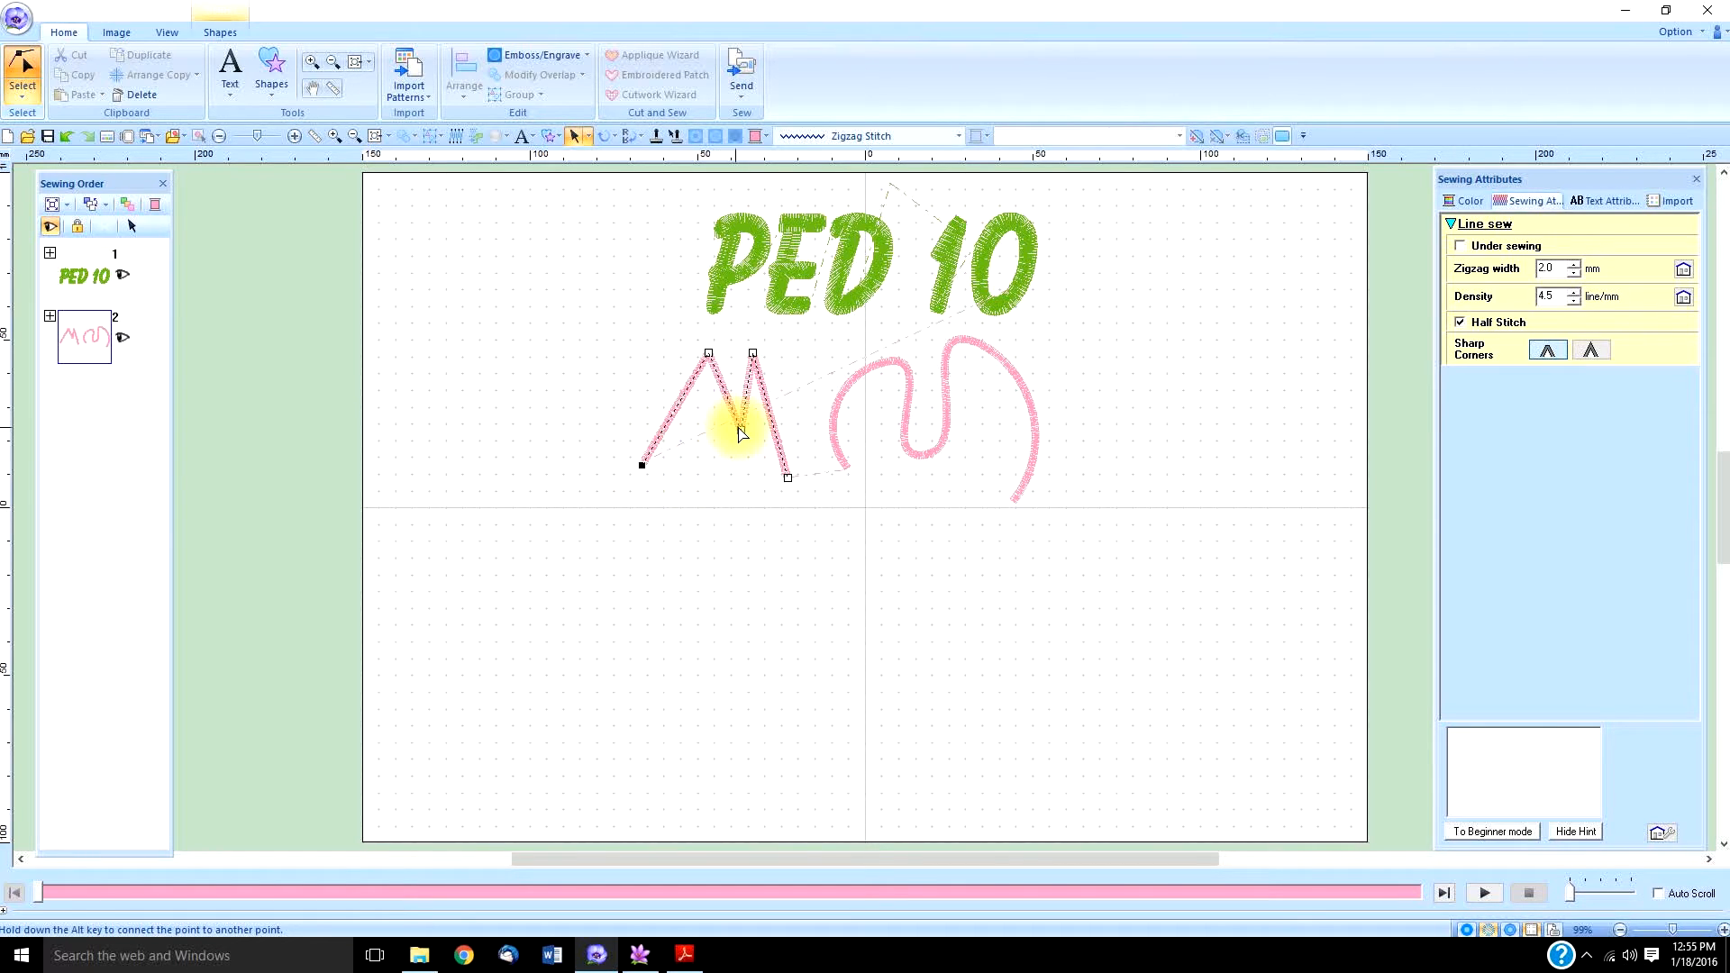
drag(740, 429, 722, 431)
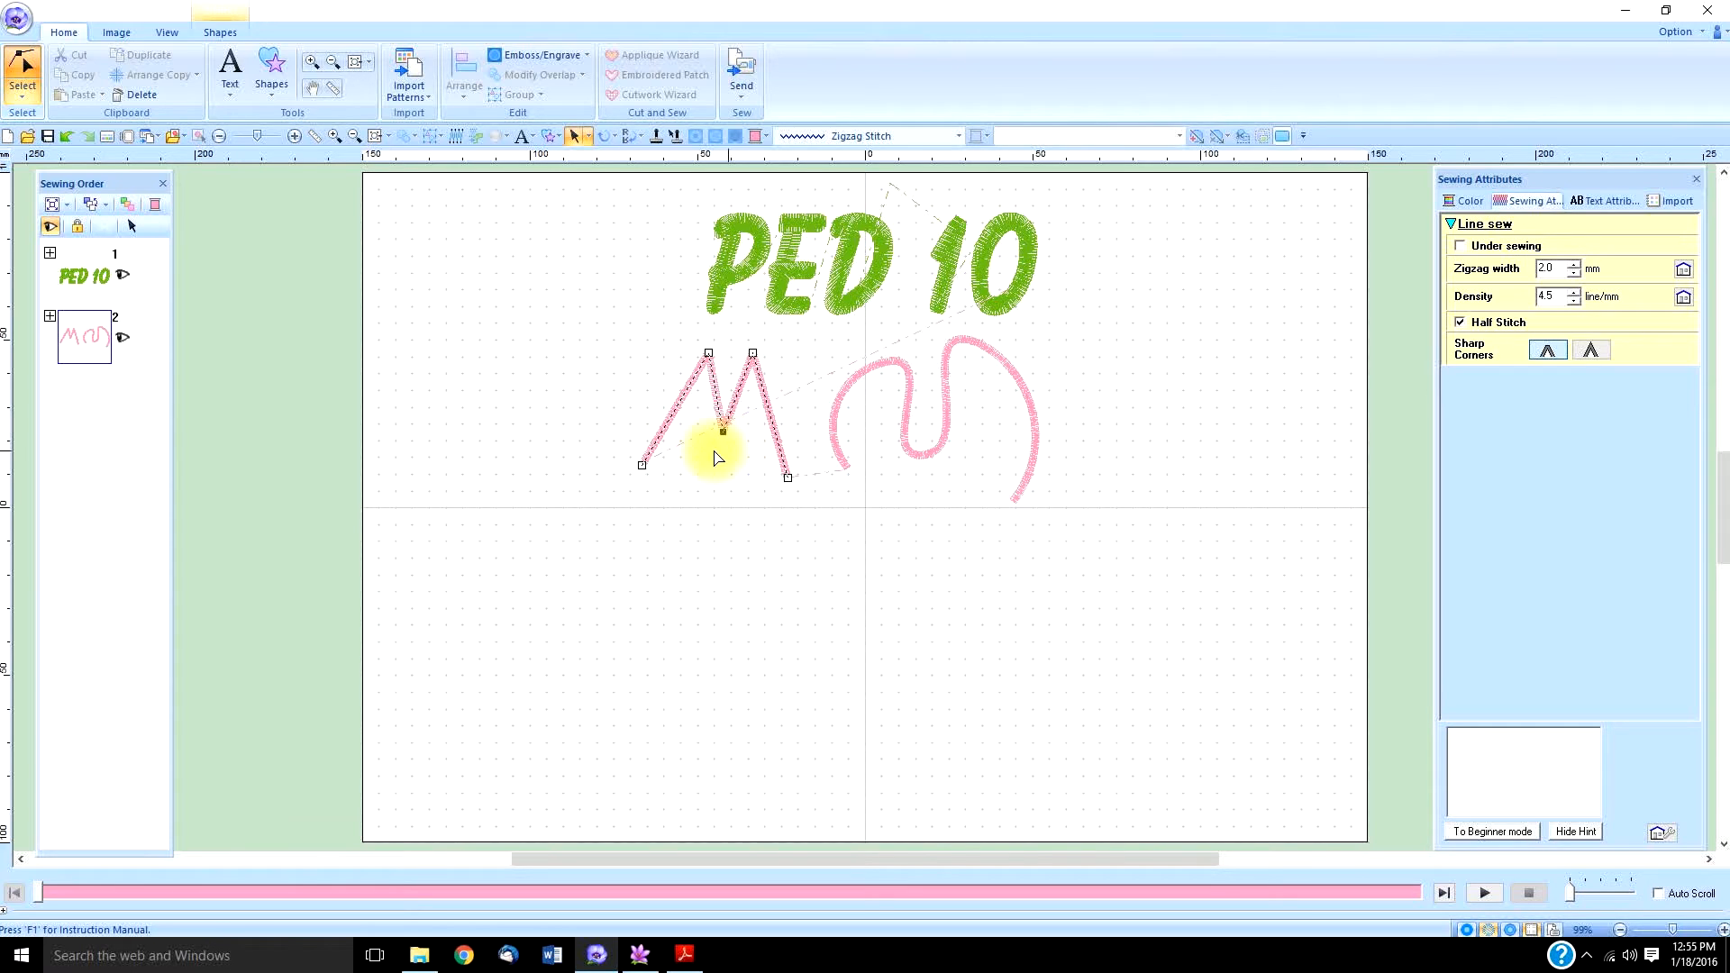
click(674, 412)
drag(671, 411, 642, 397)
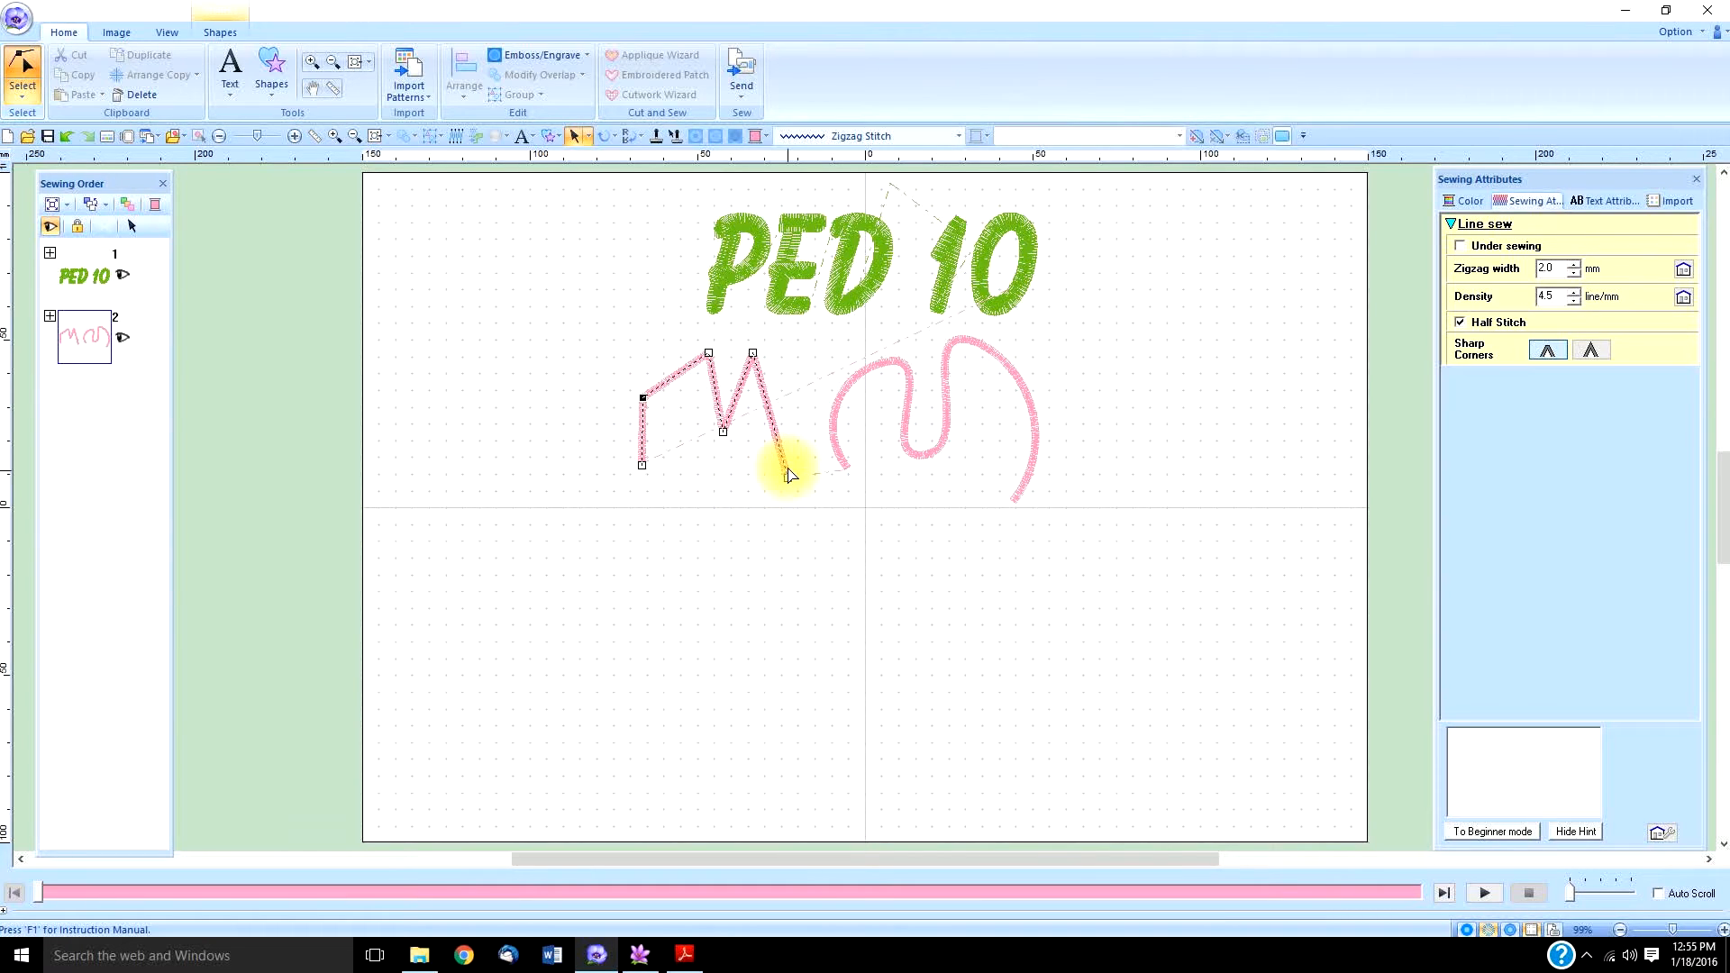
Add a point on the M's right leg, pull it outward and convert it to a curve point.
click(770, 418)
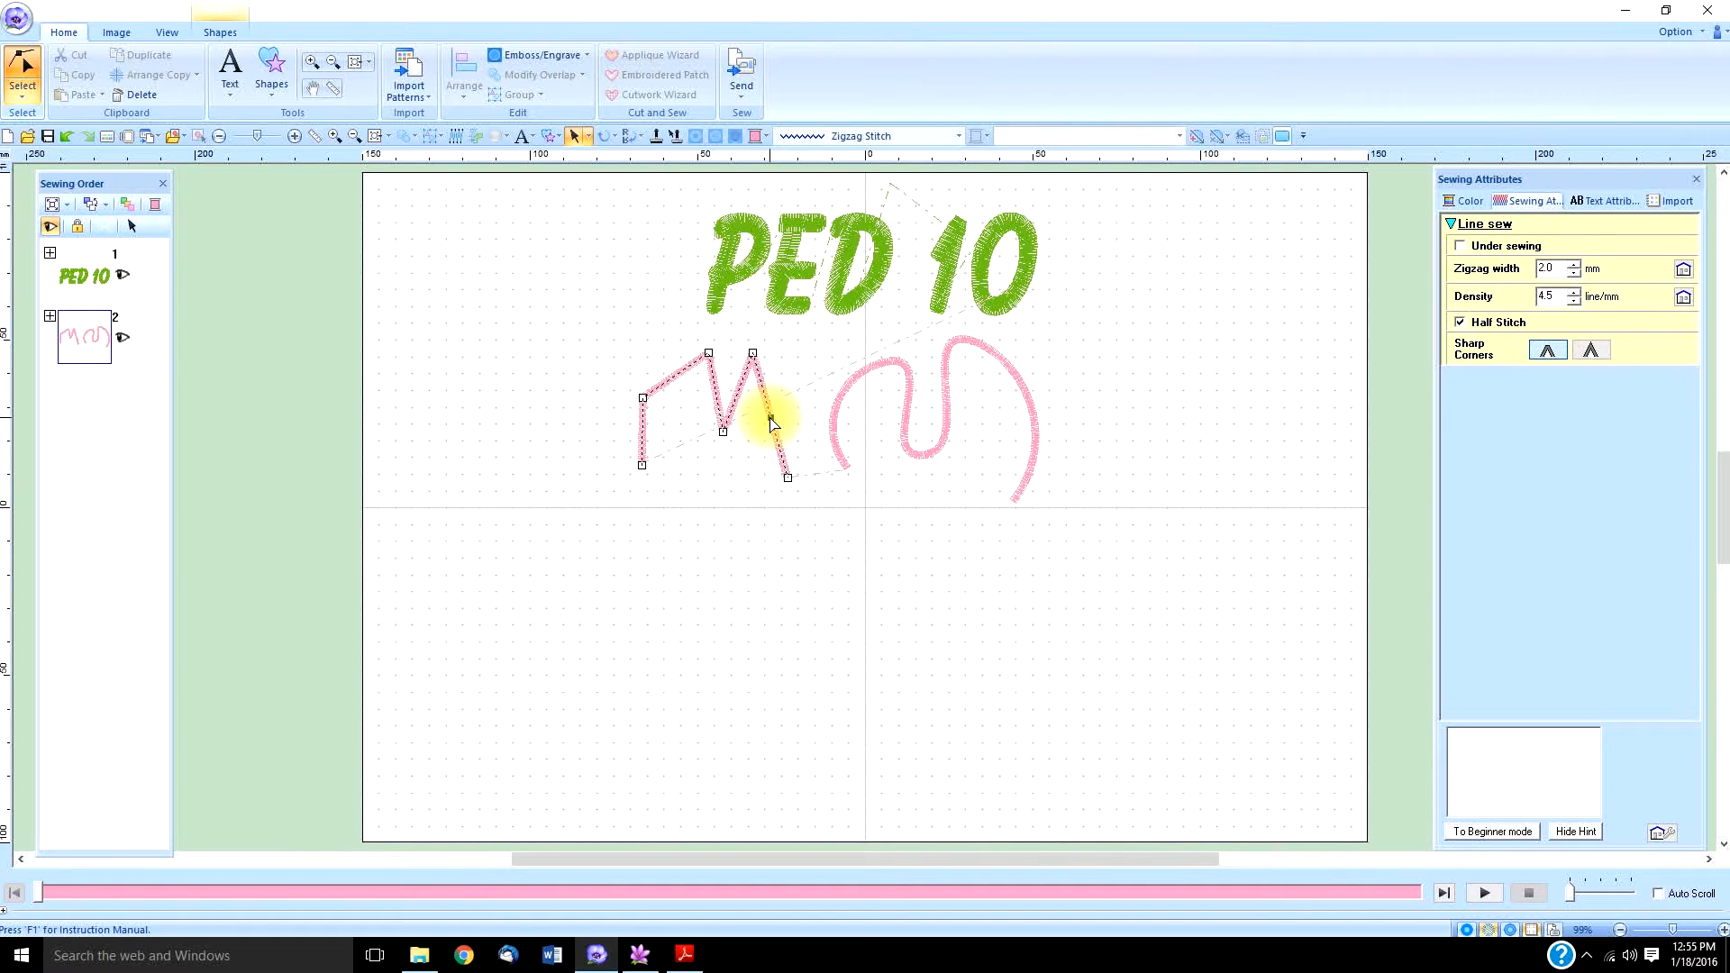
drag(772, 419, 792, 411)
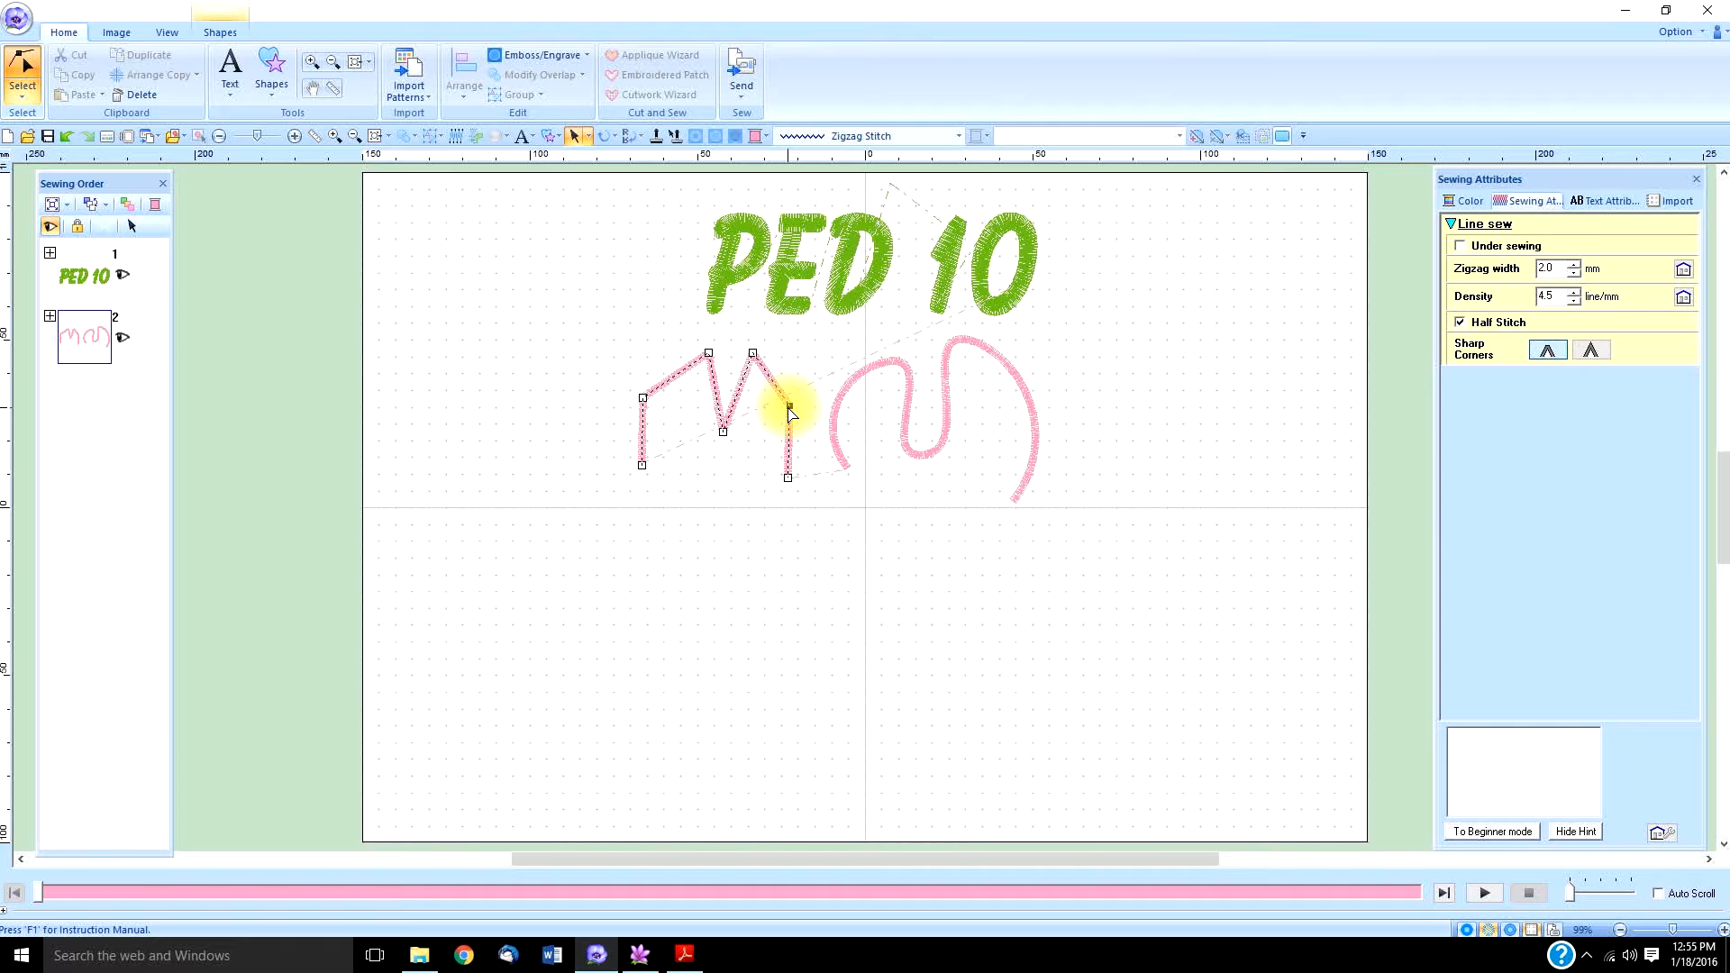
right_click(790, 407)
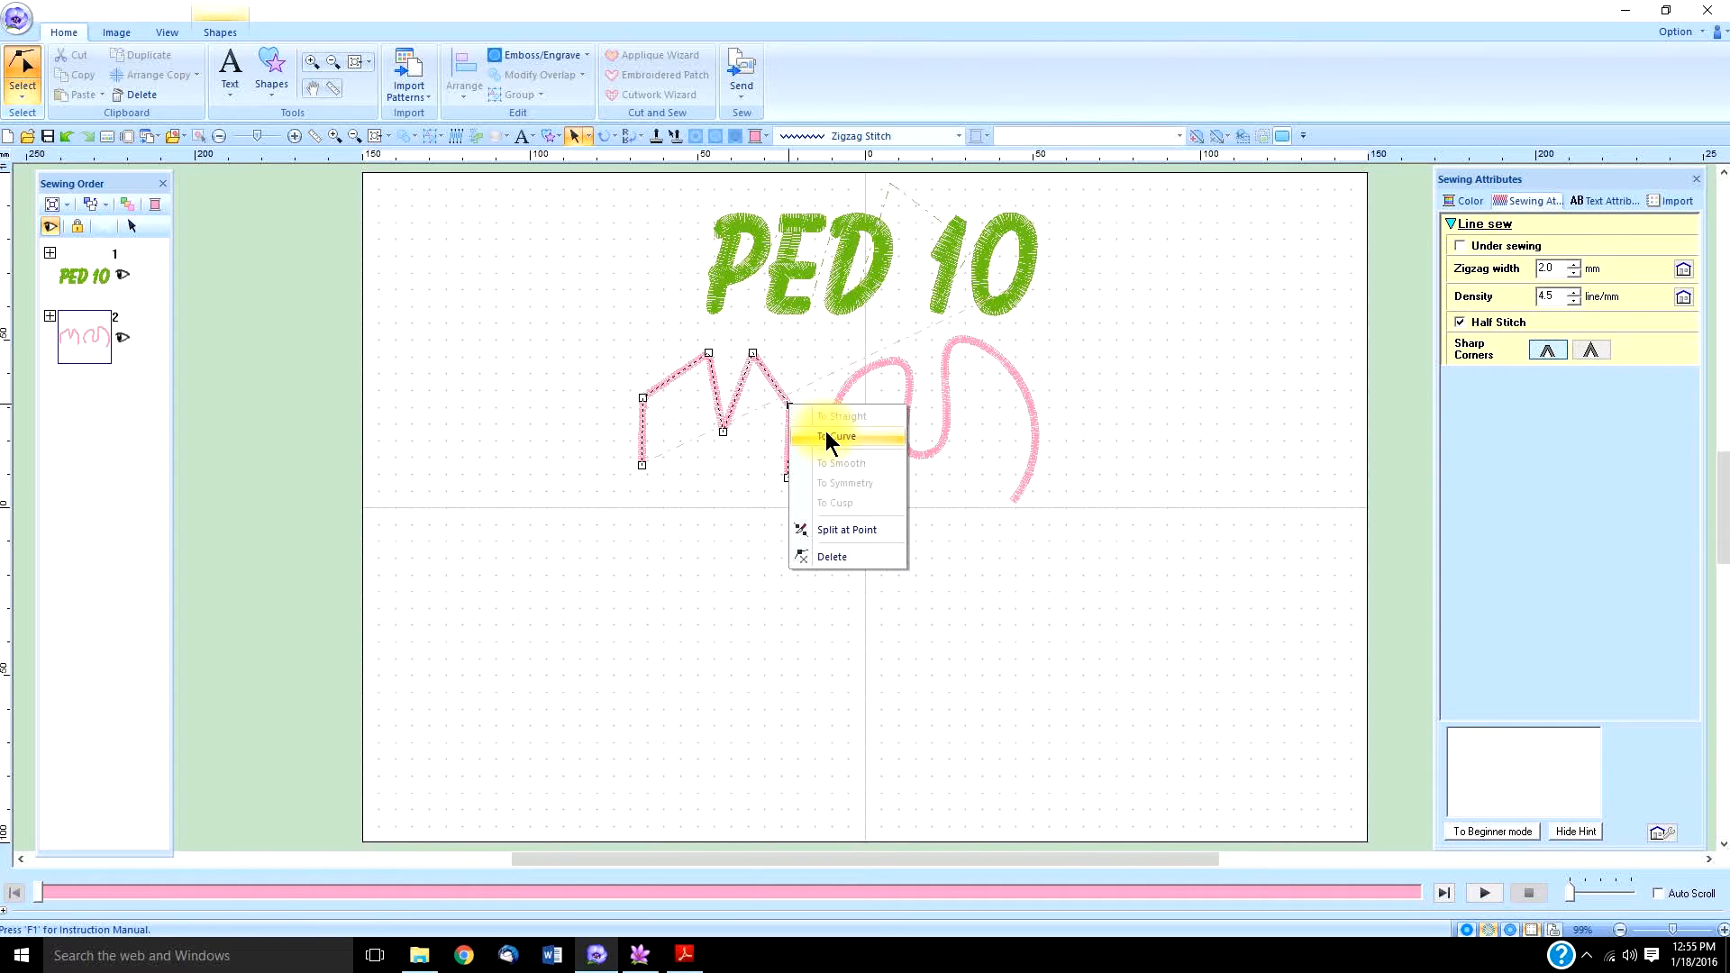
click(827, 434)
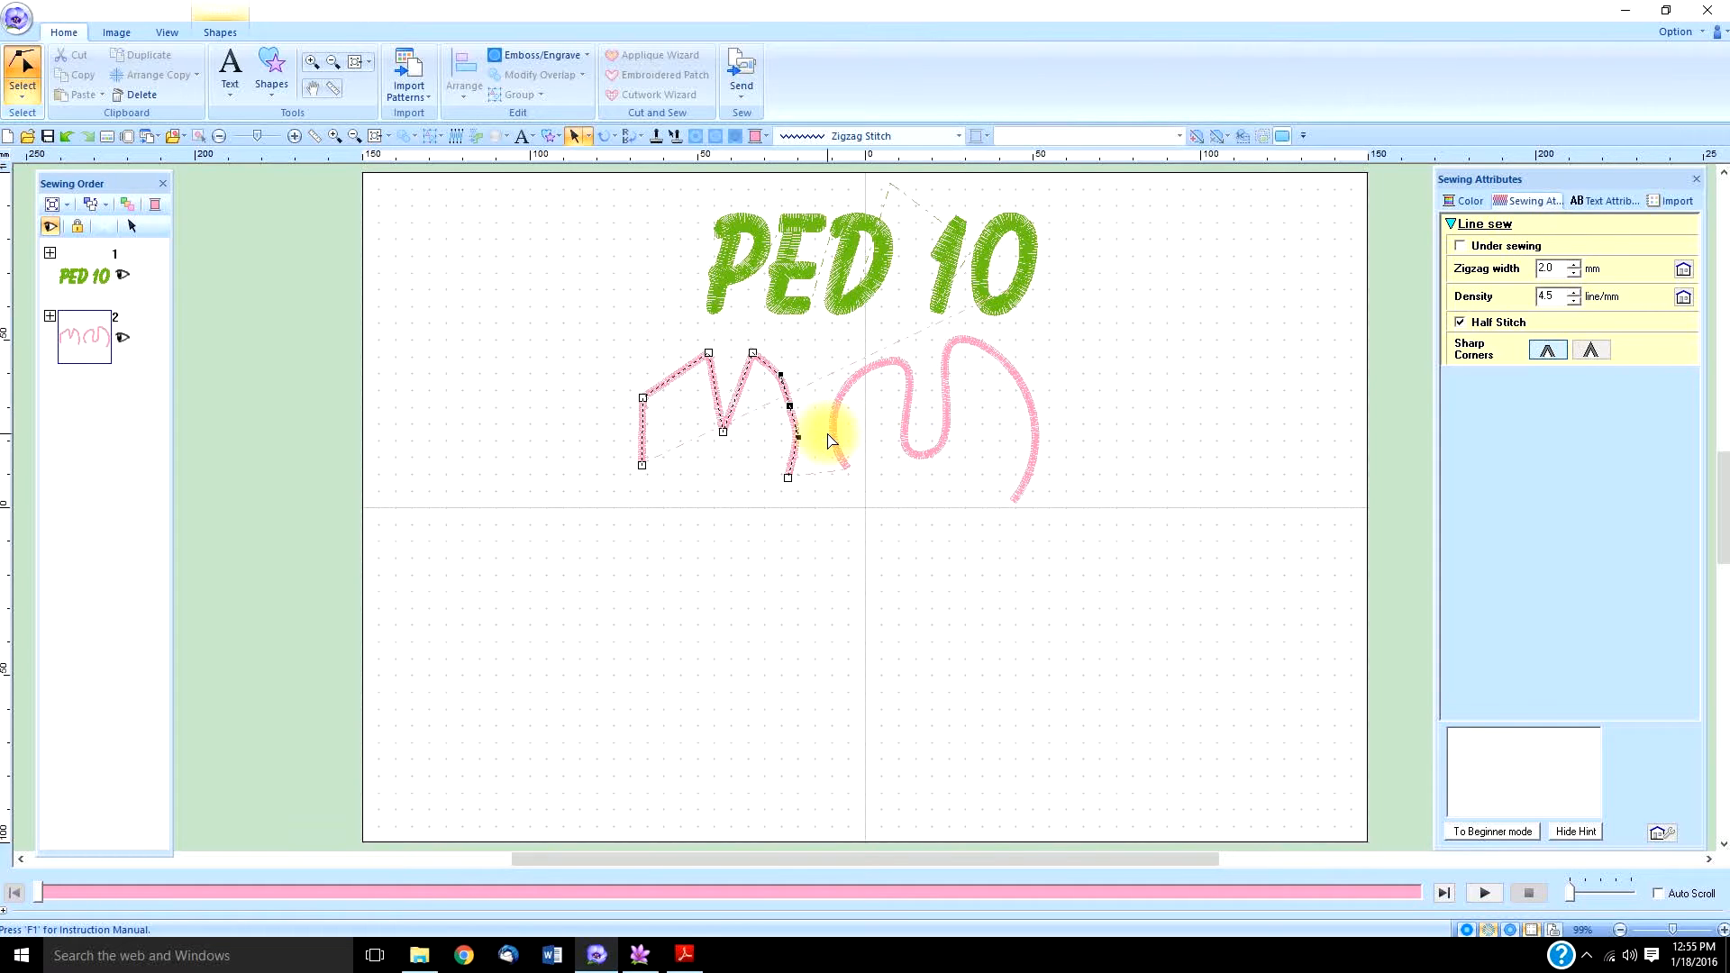
Delete the curve point from the M's right leg.
right_click(791, 407)
click(840, 559)
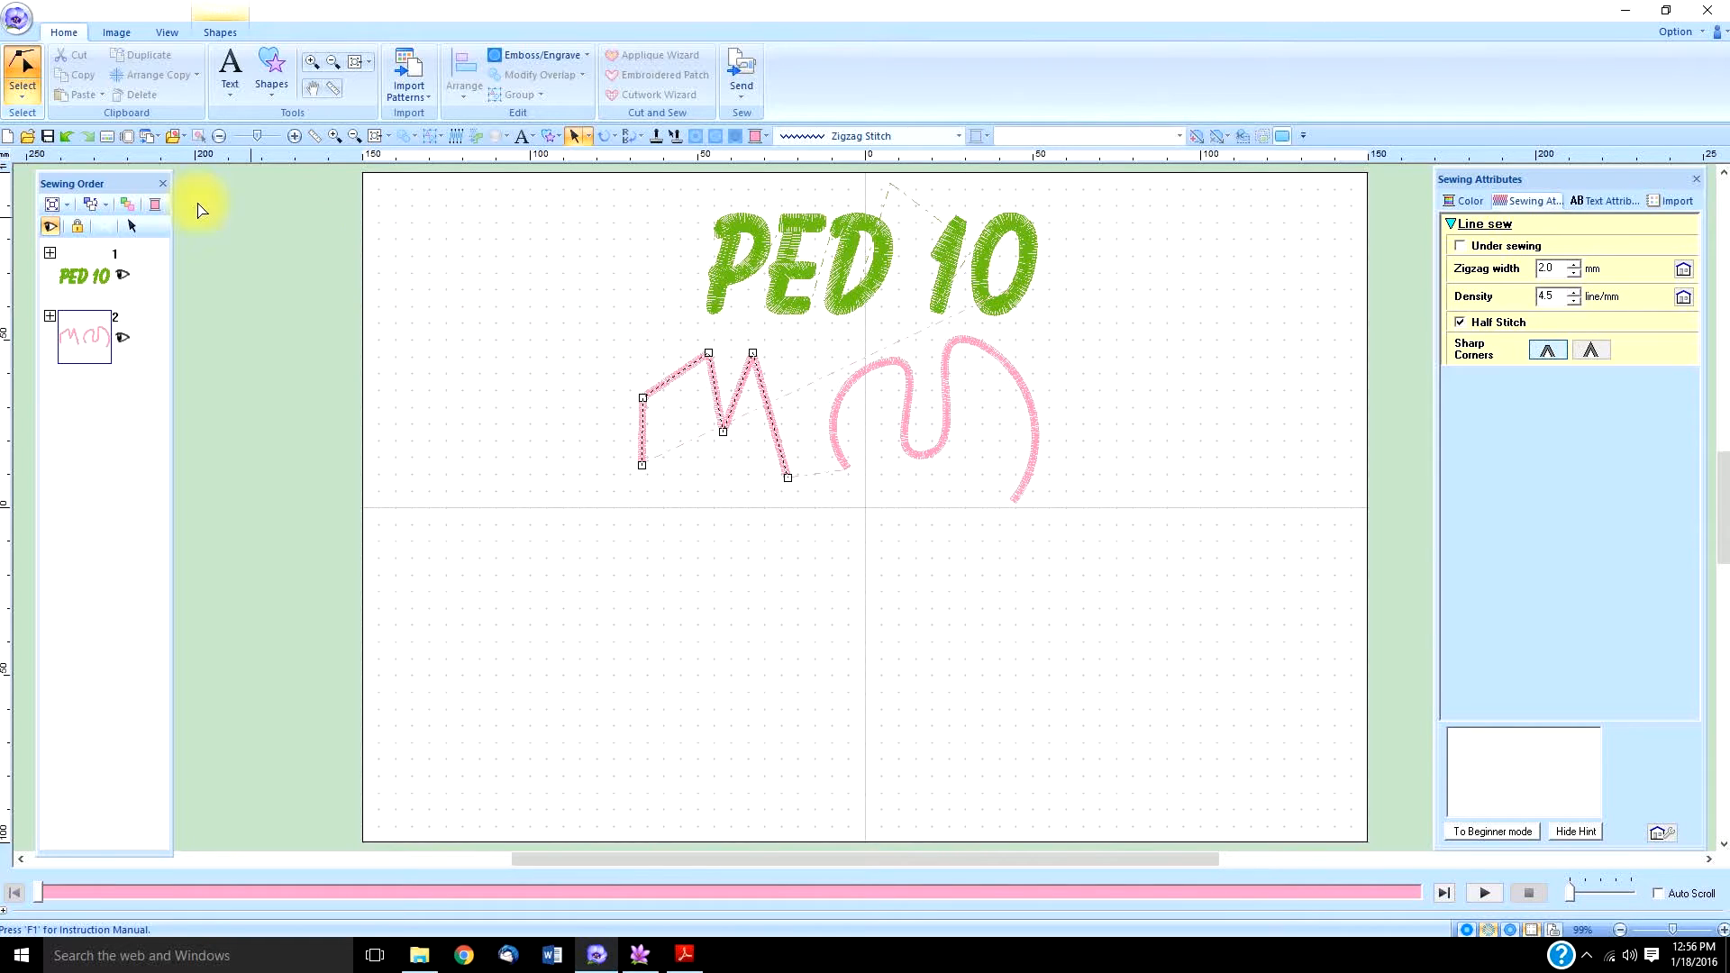
Try the pointed Sharp Corners option on the whole M line and switch back to the blunt corner option.
click(23, 90)
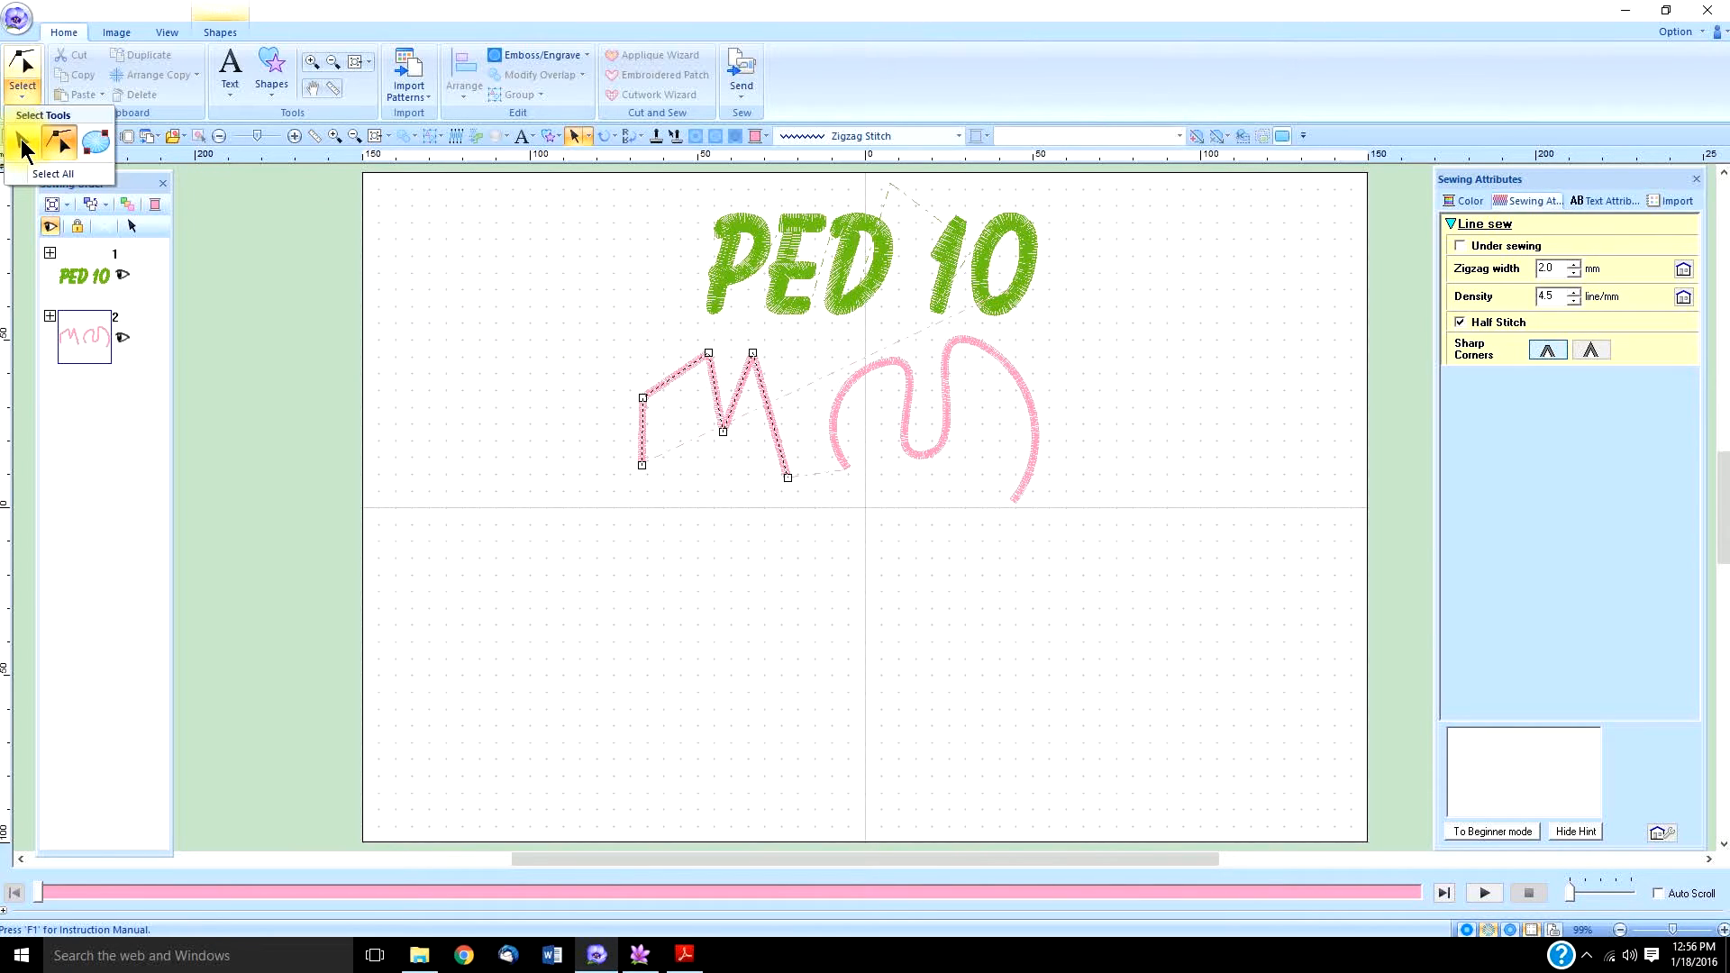
click(36, 135)
click(695, 344)
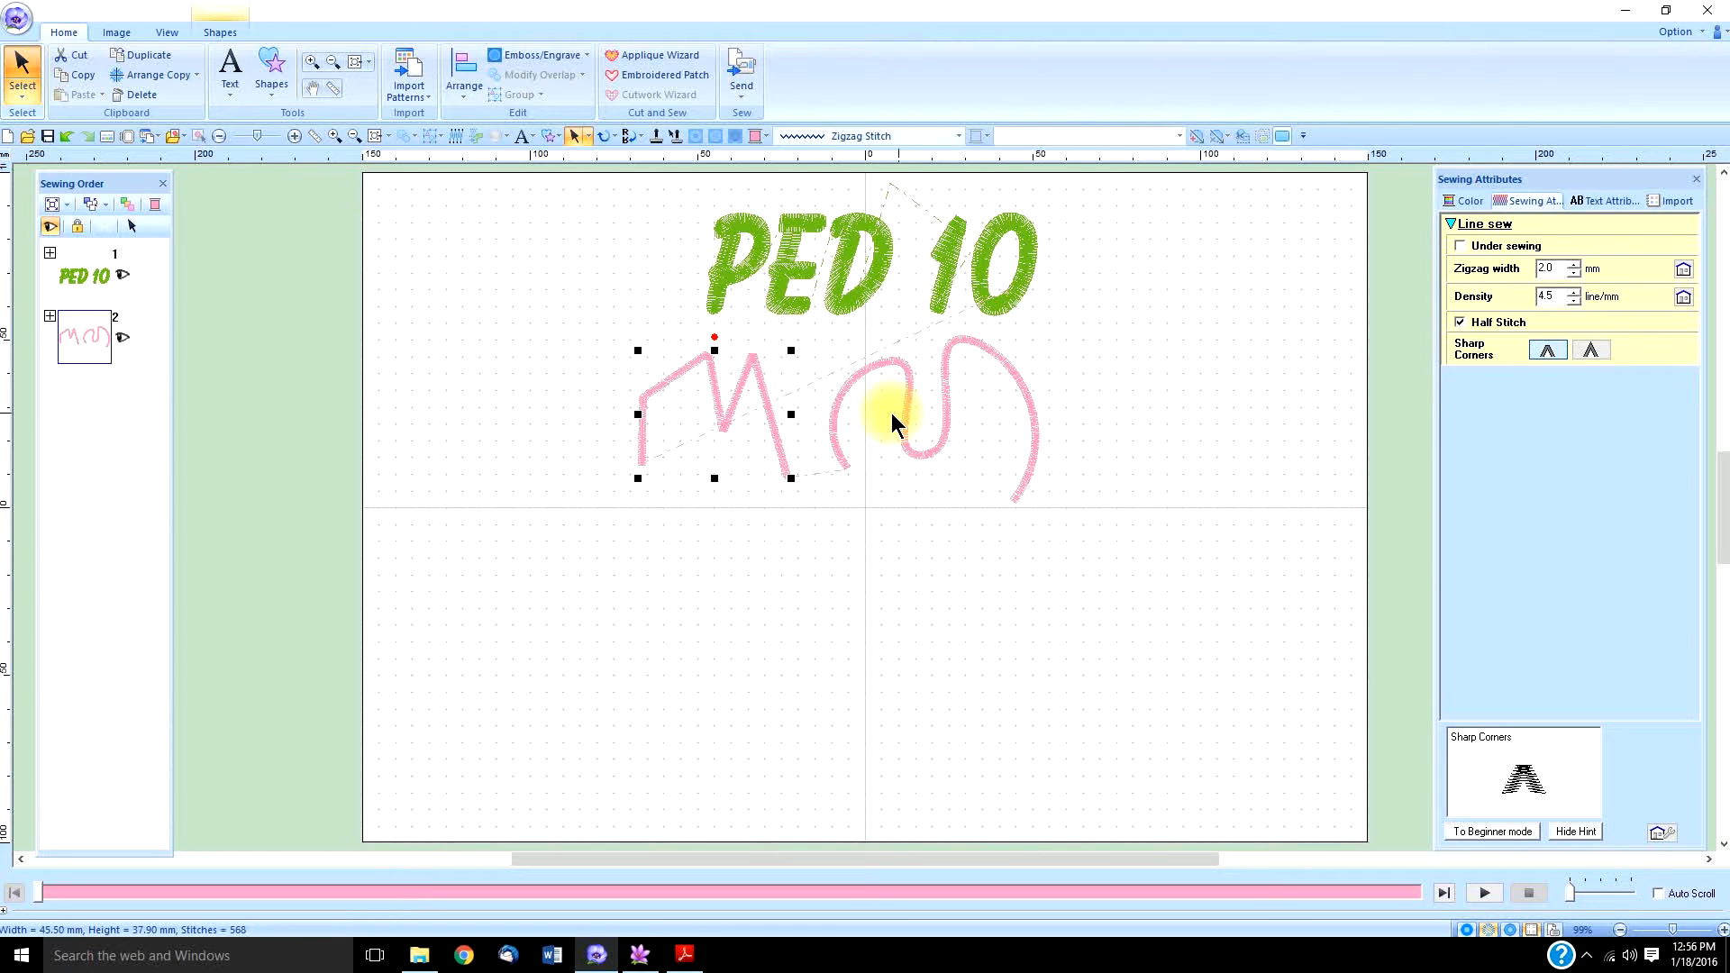
click(1592, 352)
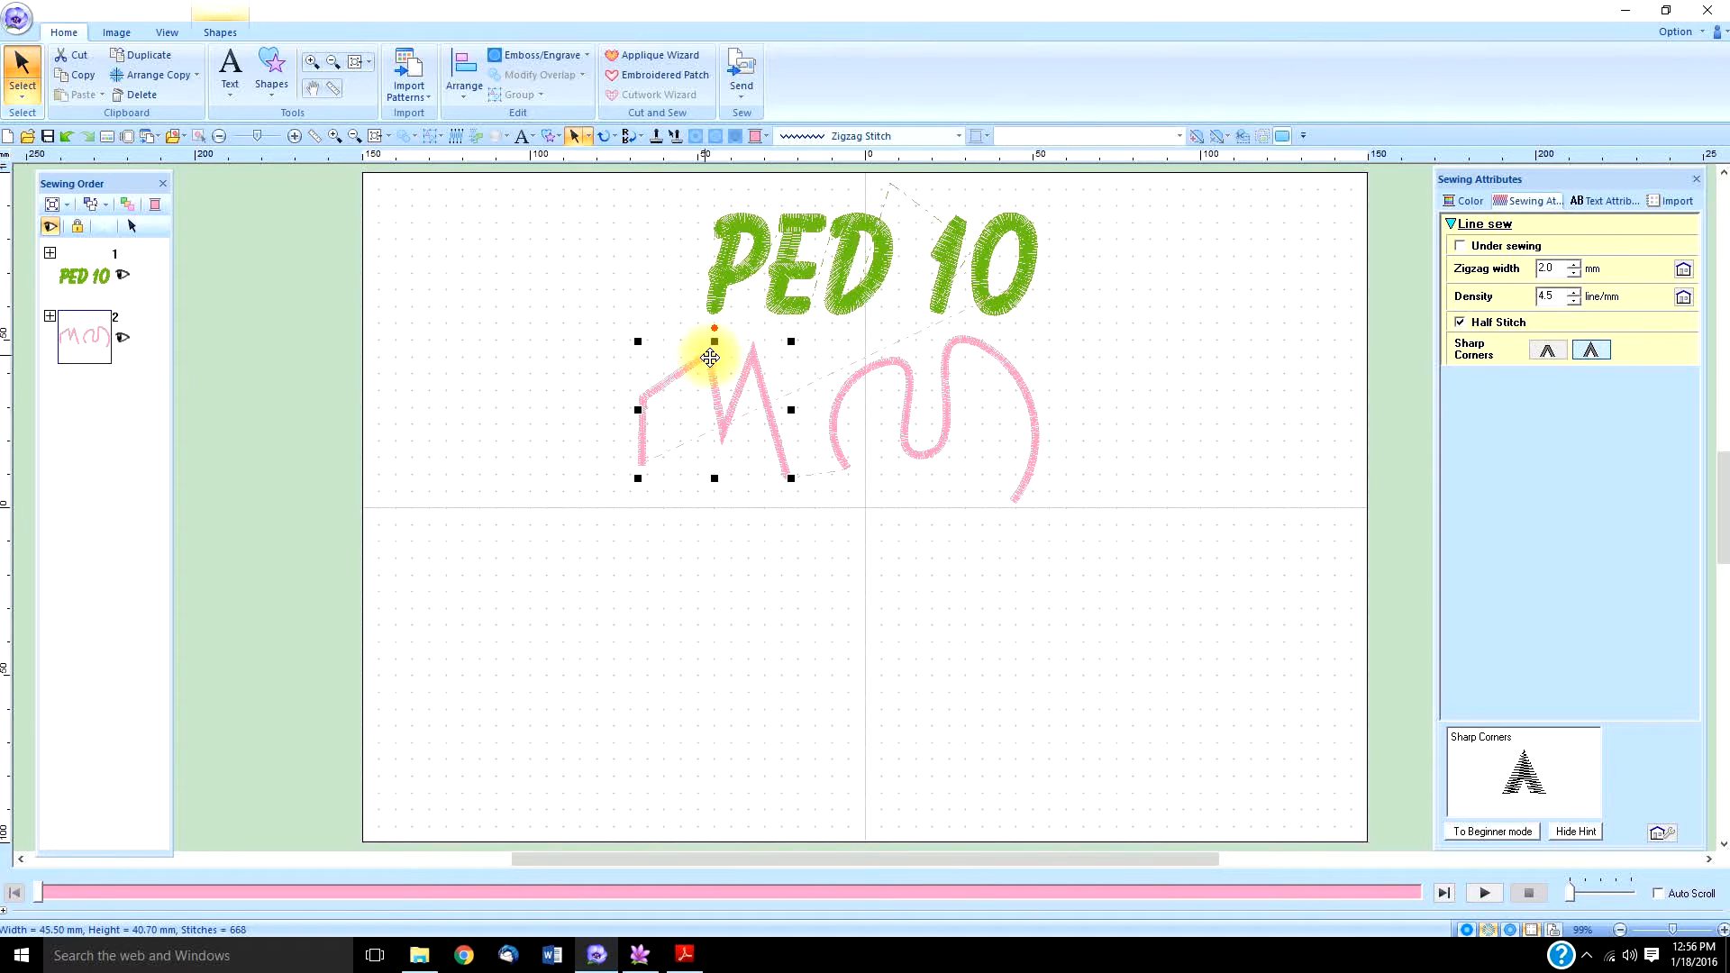
click(1547, 349)
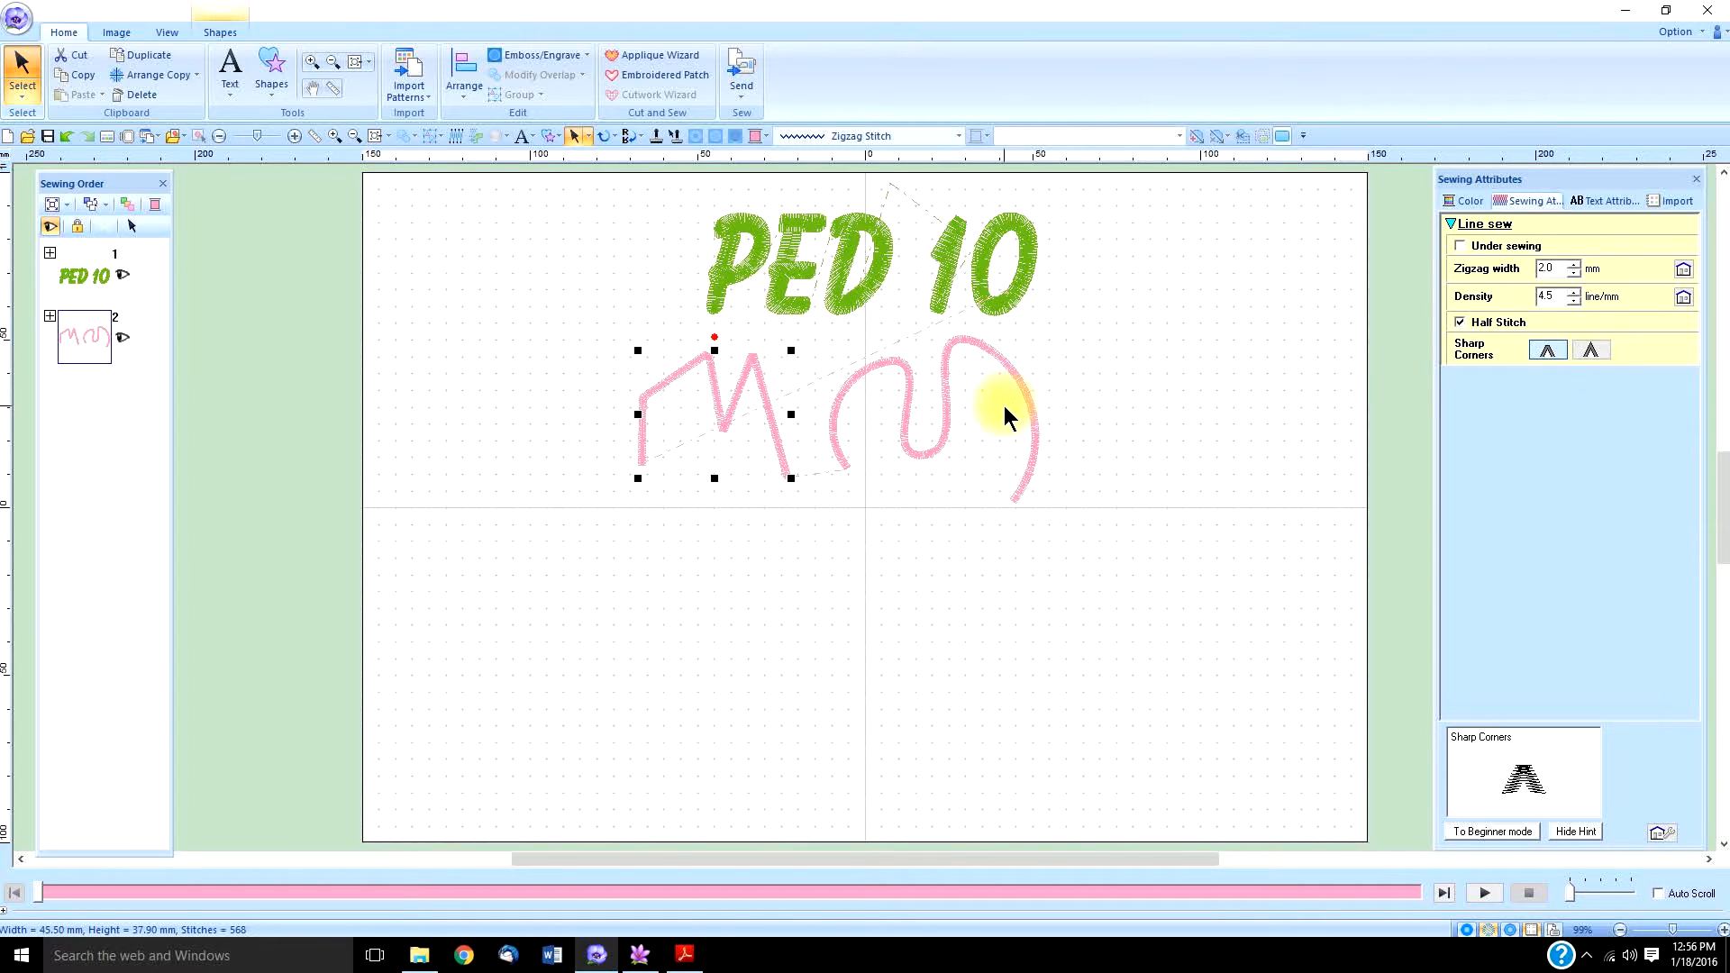
Add an edit point on the left arc of the pink curved line.
click(24, 95)
click(64, 142)
click(861, 381)
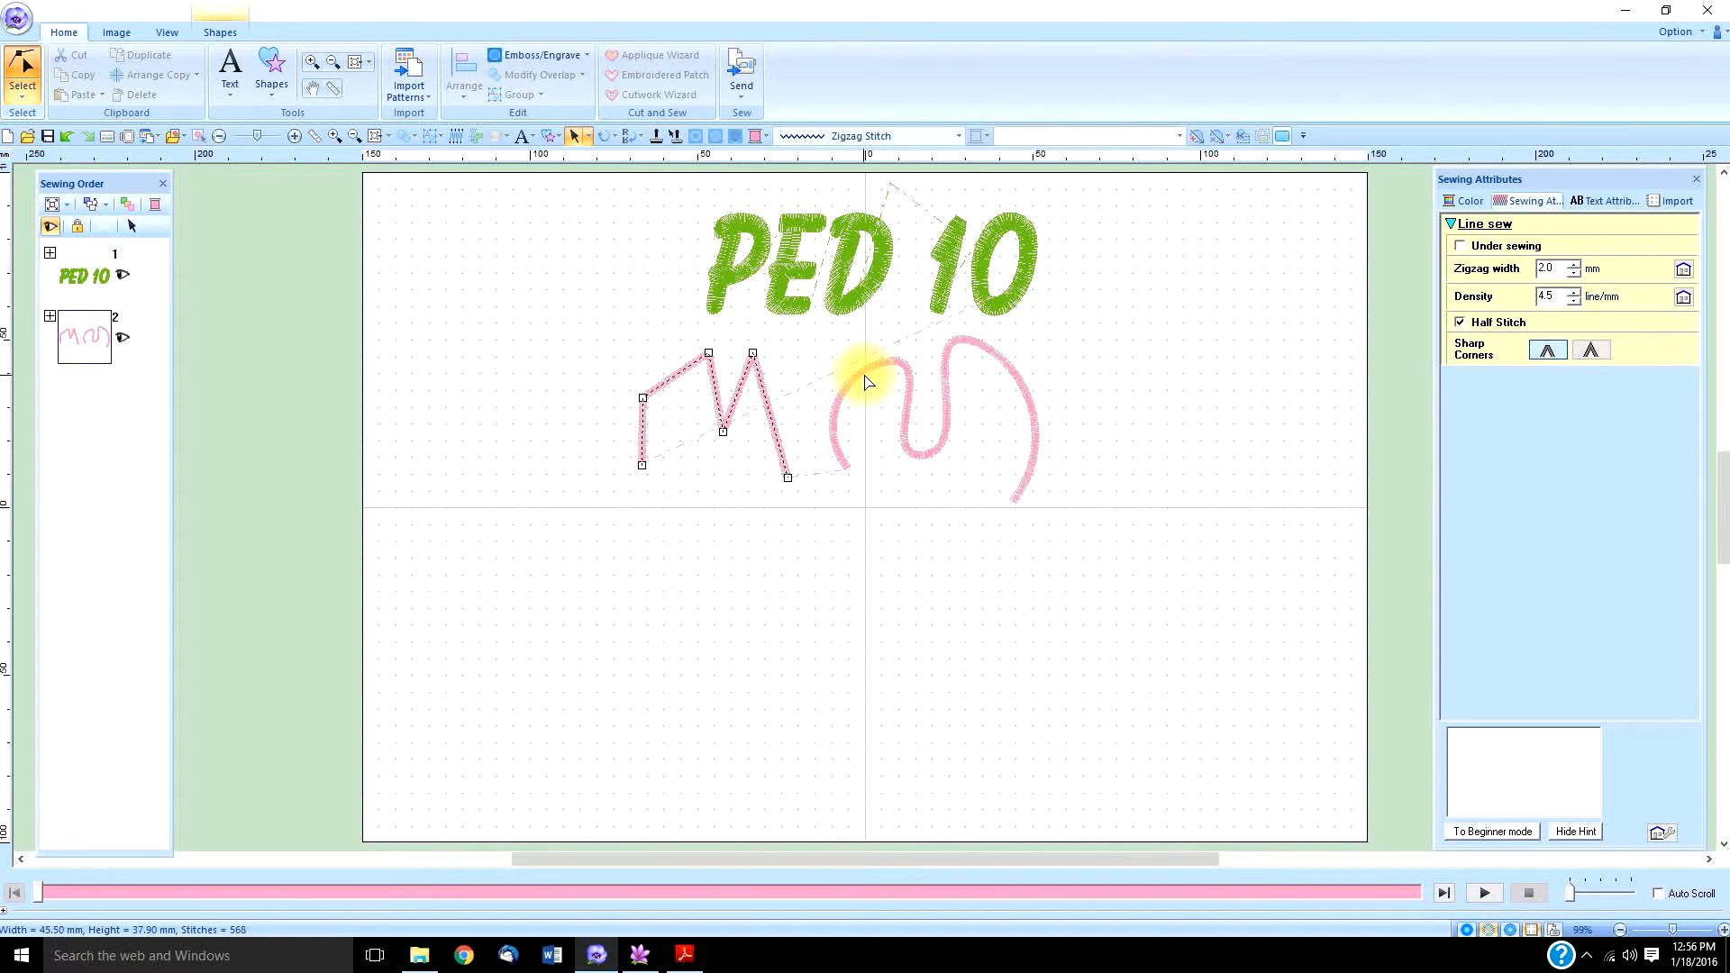
click(863, 378)
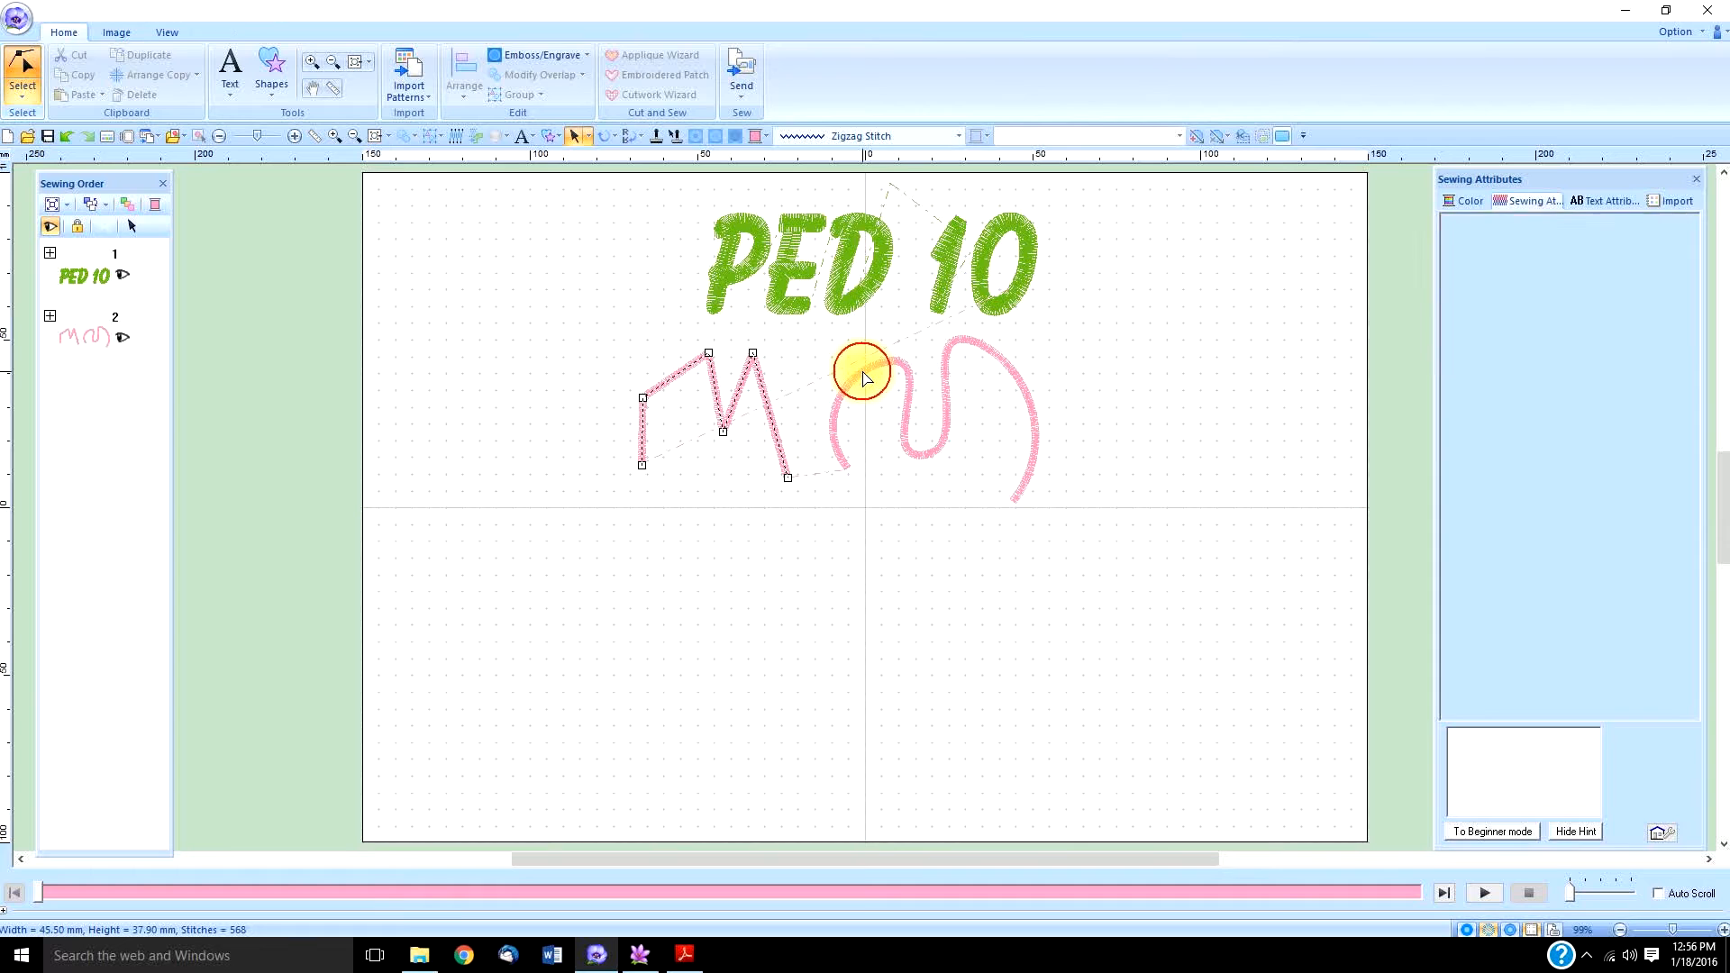
click(854, 380)
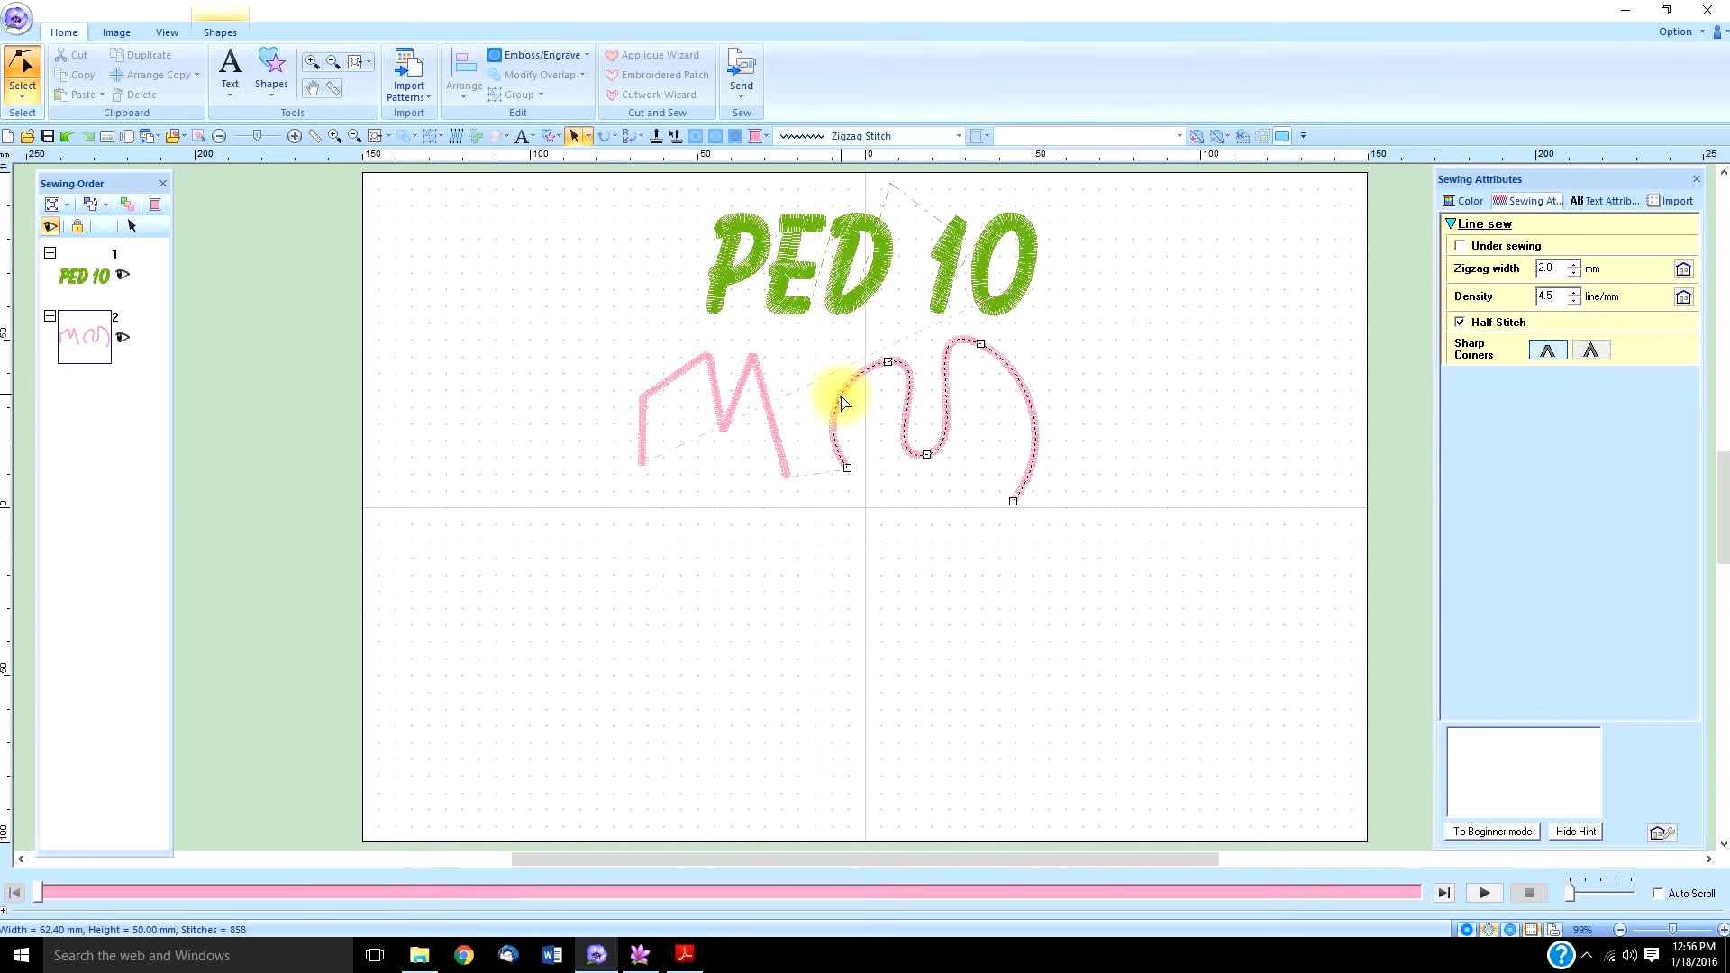
click(839, 401)
Try converting the new point on the left arc to straight and undo the conversion.
right_click(839, 405)
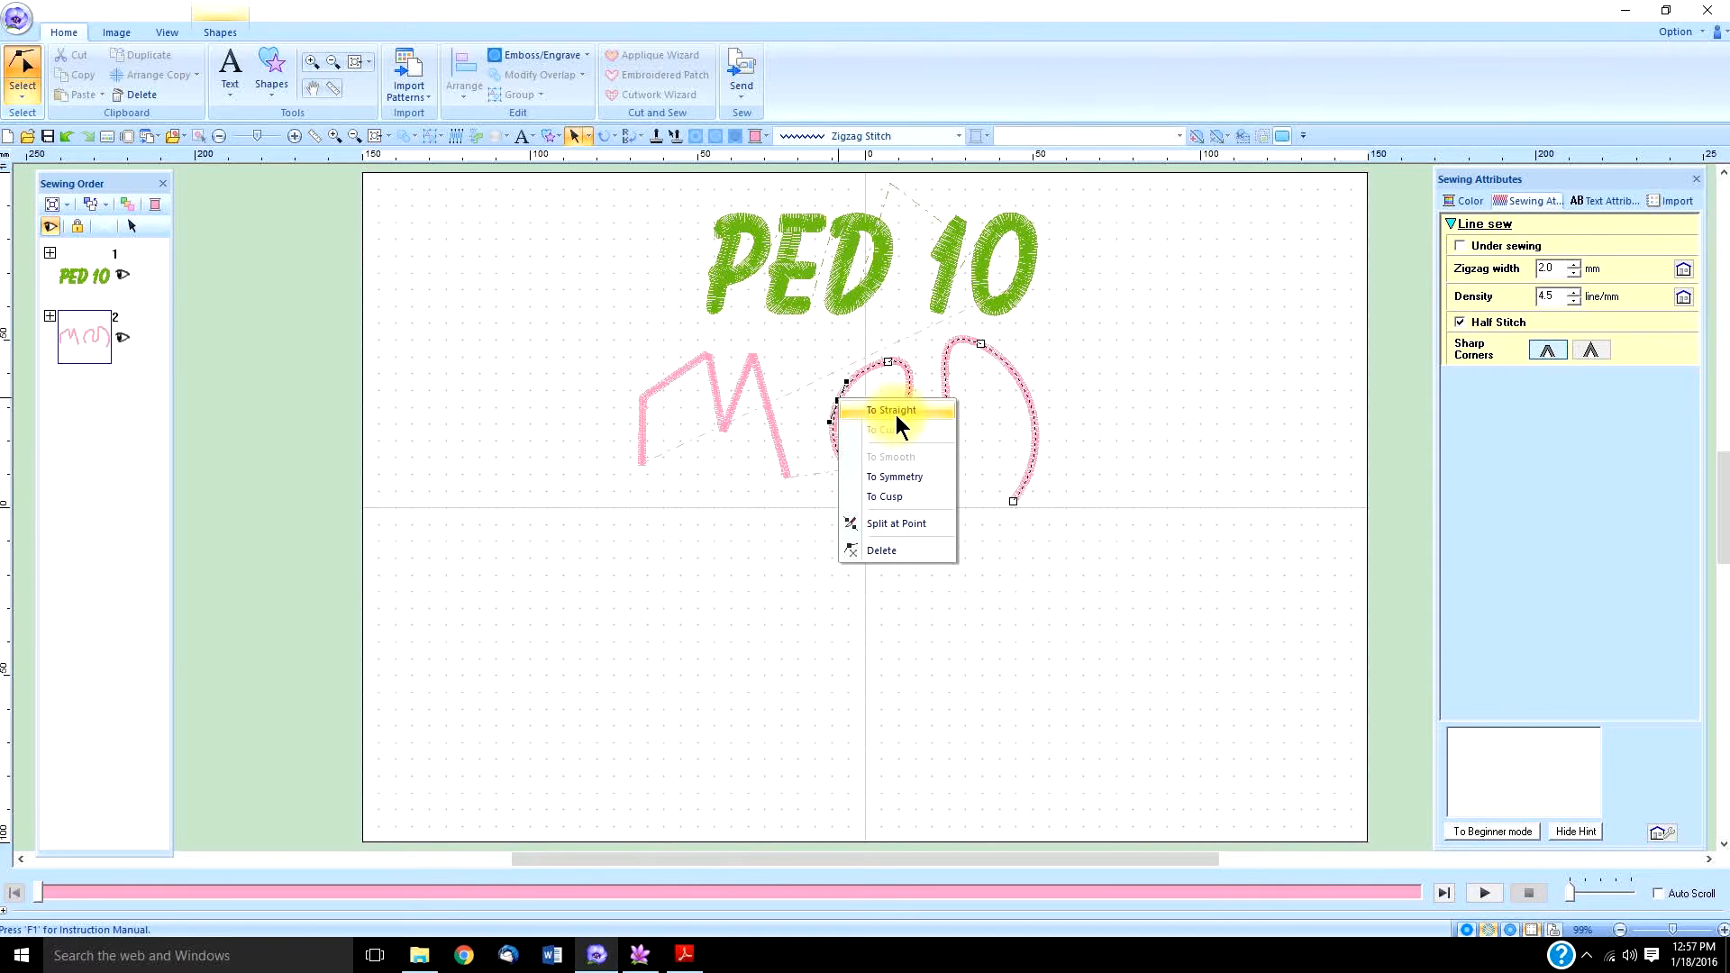
click(881, 410)
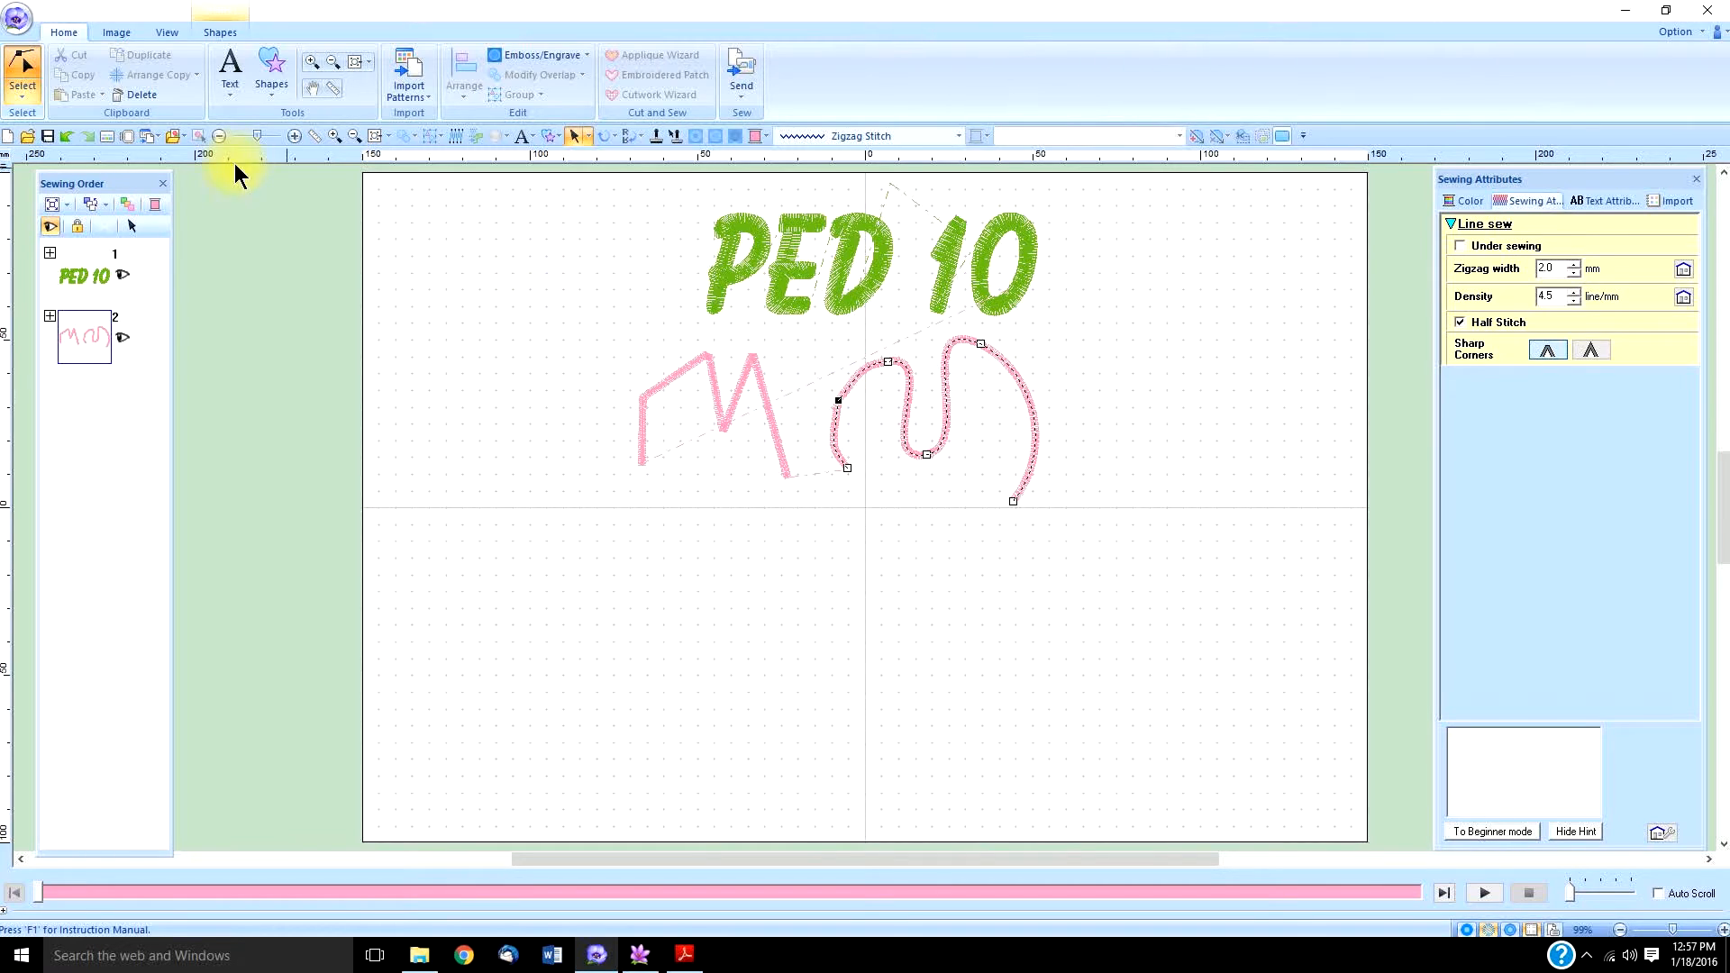
click(66, 135)
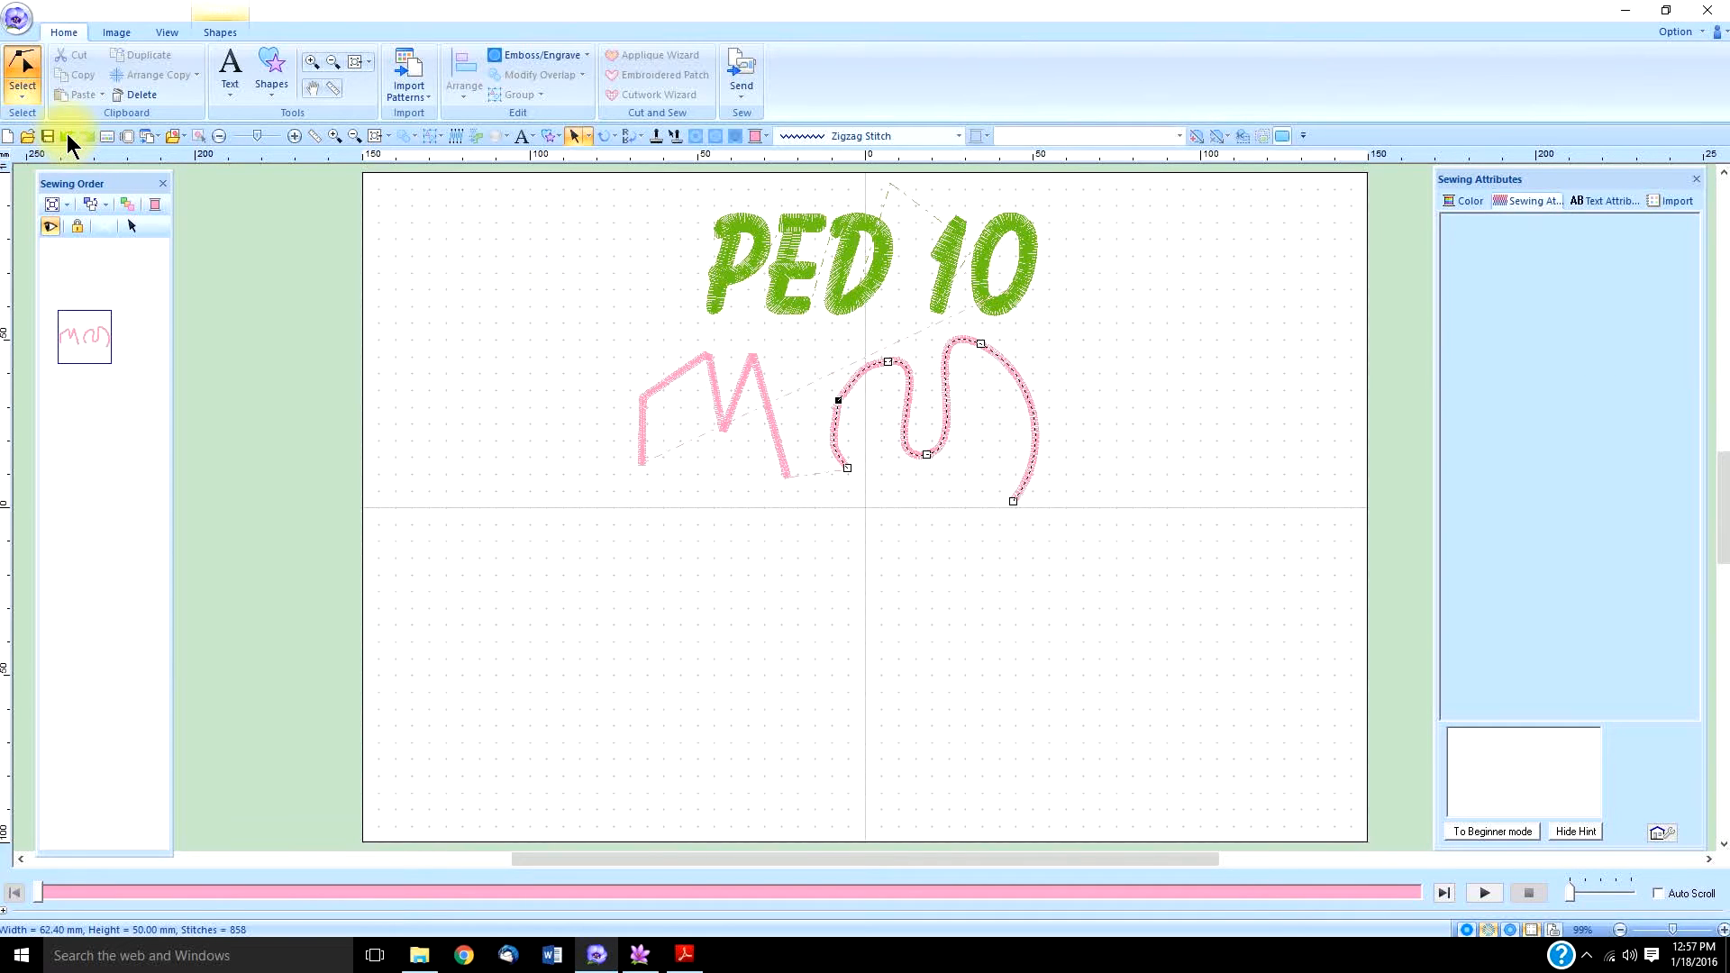
Reshape the curved line's left arc by moving its new point outward and adjusting the point's curve handles.
click(839, 401)
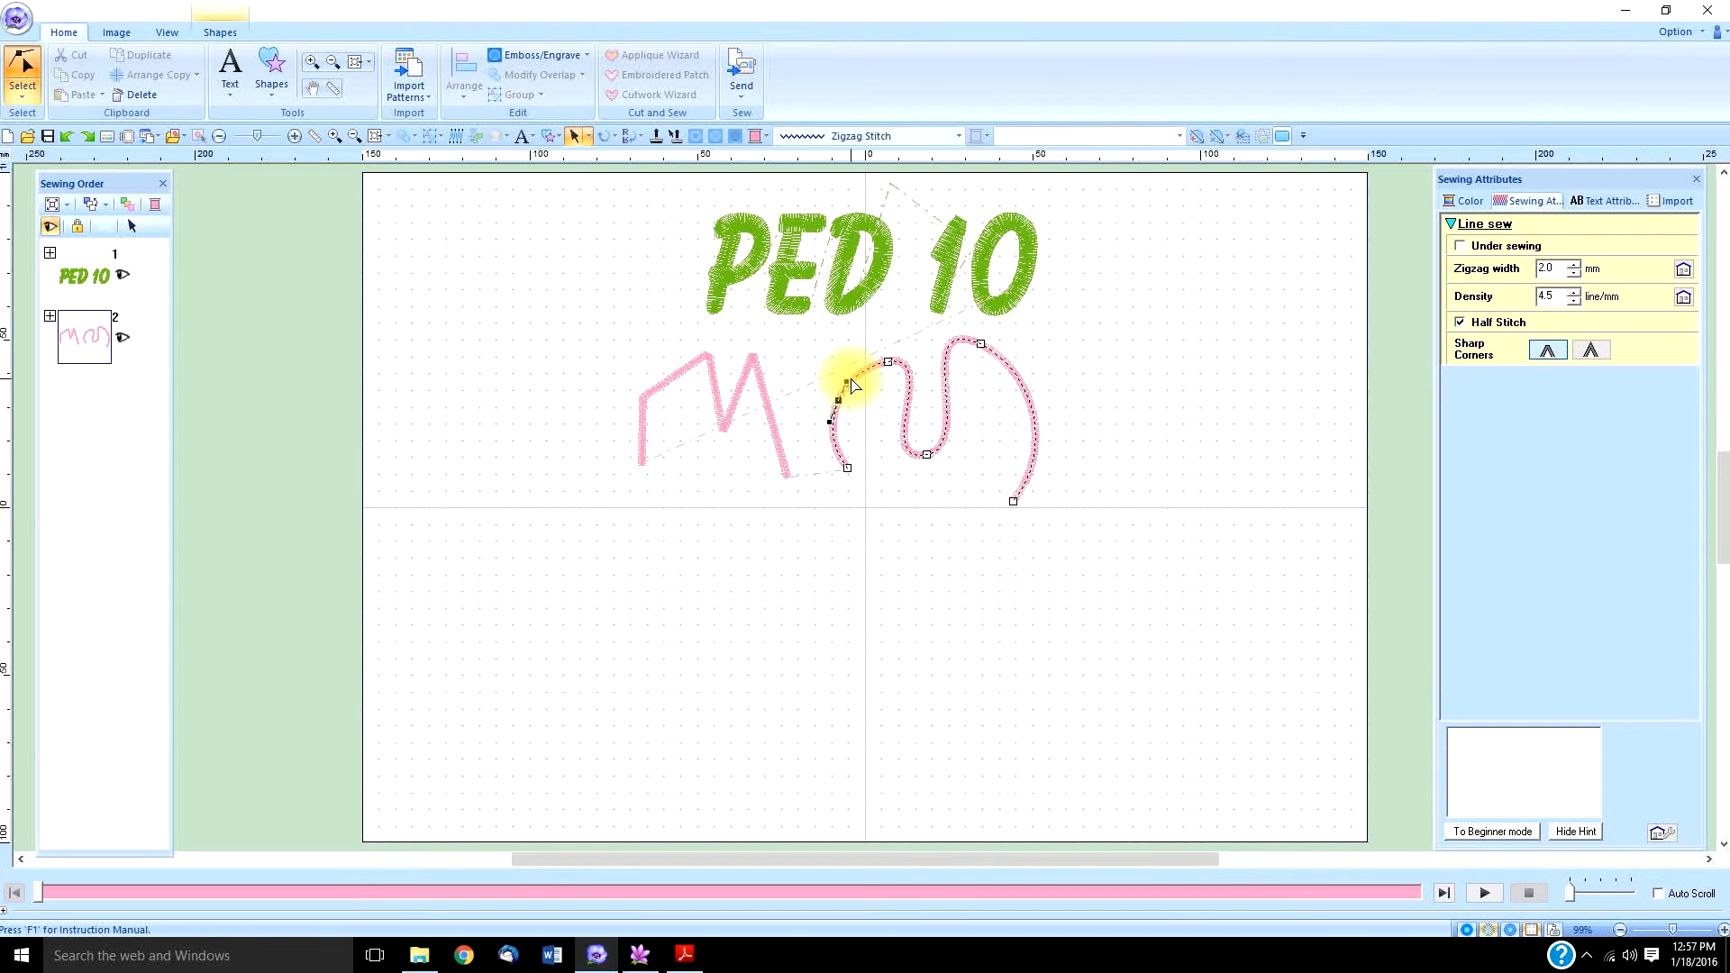
drag(847, 384, 878, 331)
drag(827, 422, 808, 470)
drag(837, 398, 812, 390)
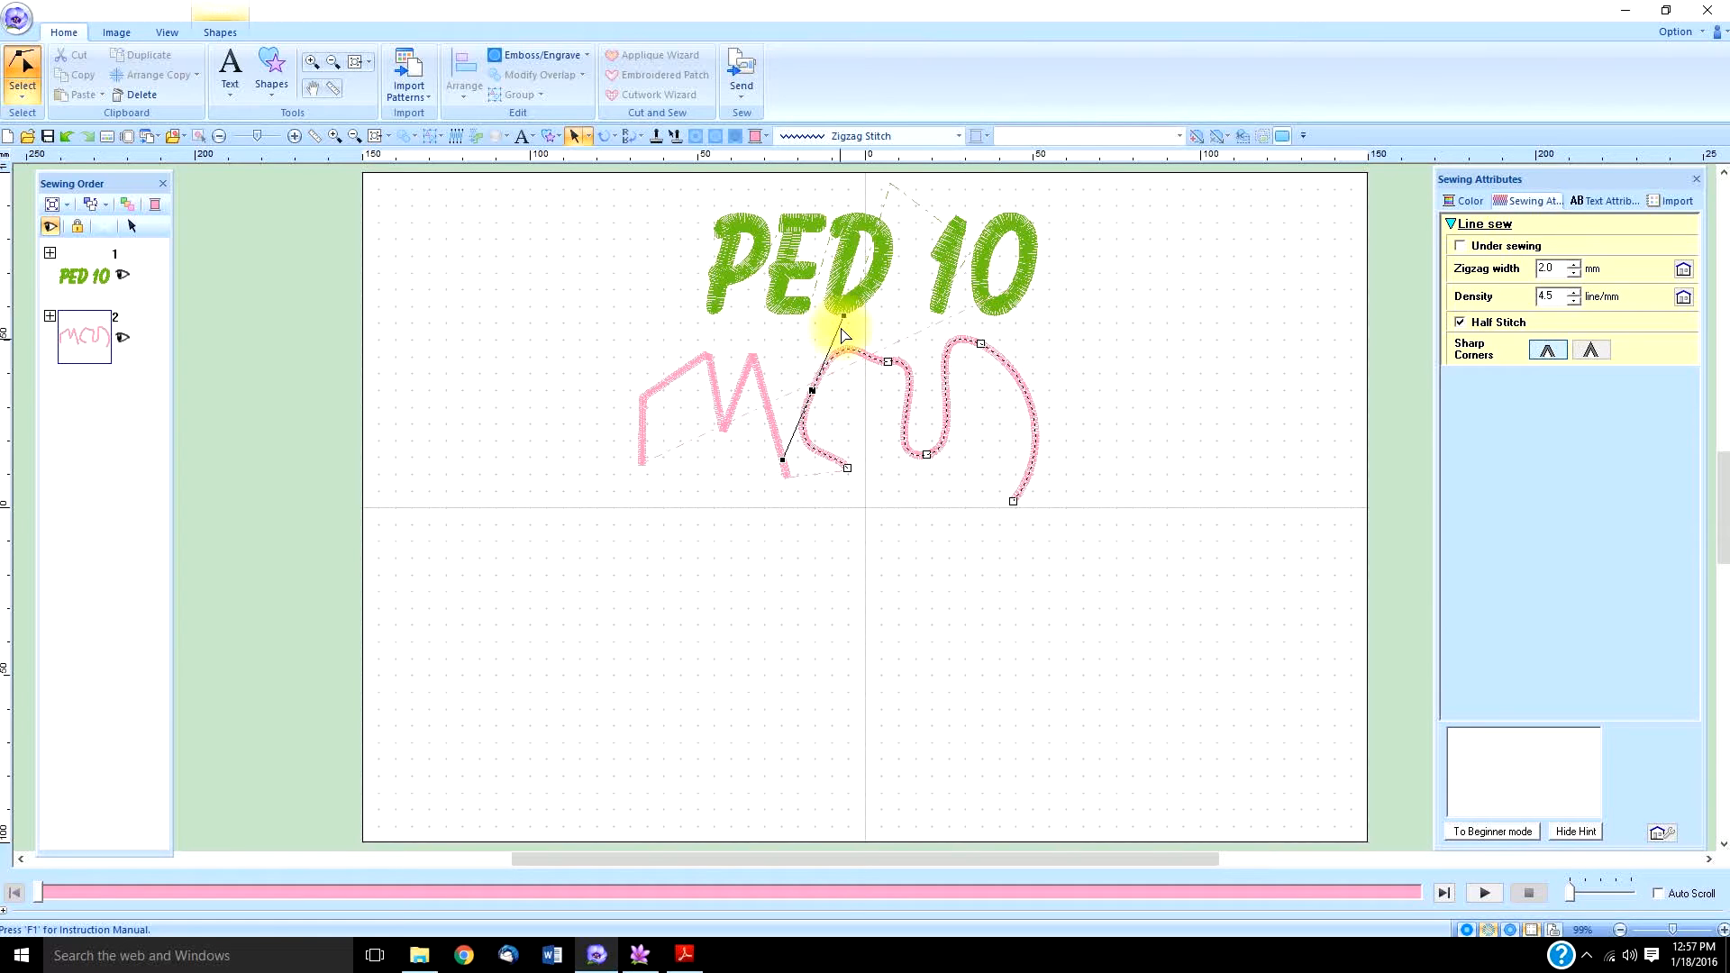
drag(842, 317, 800, 412)
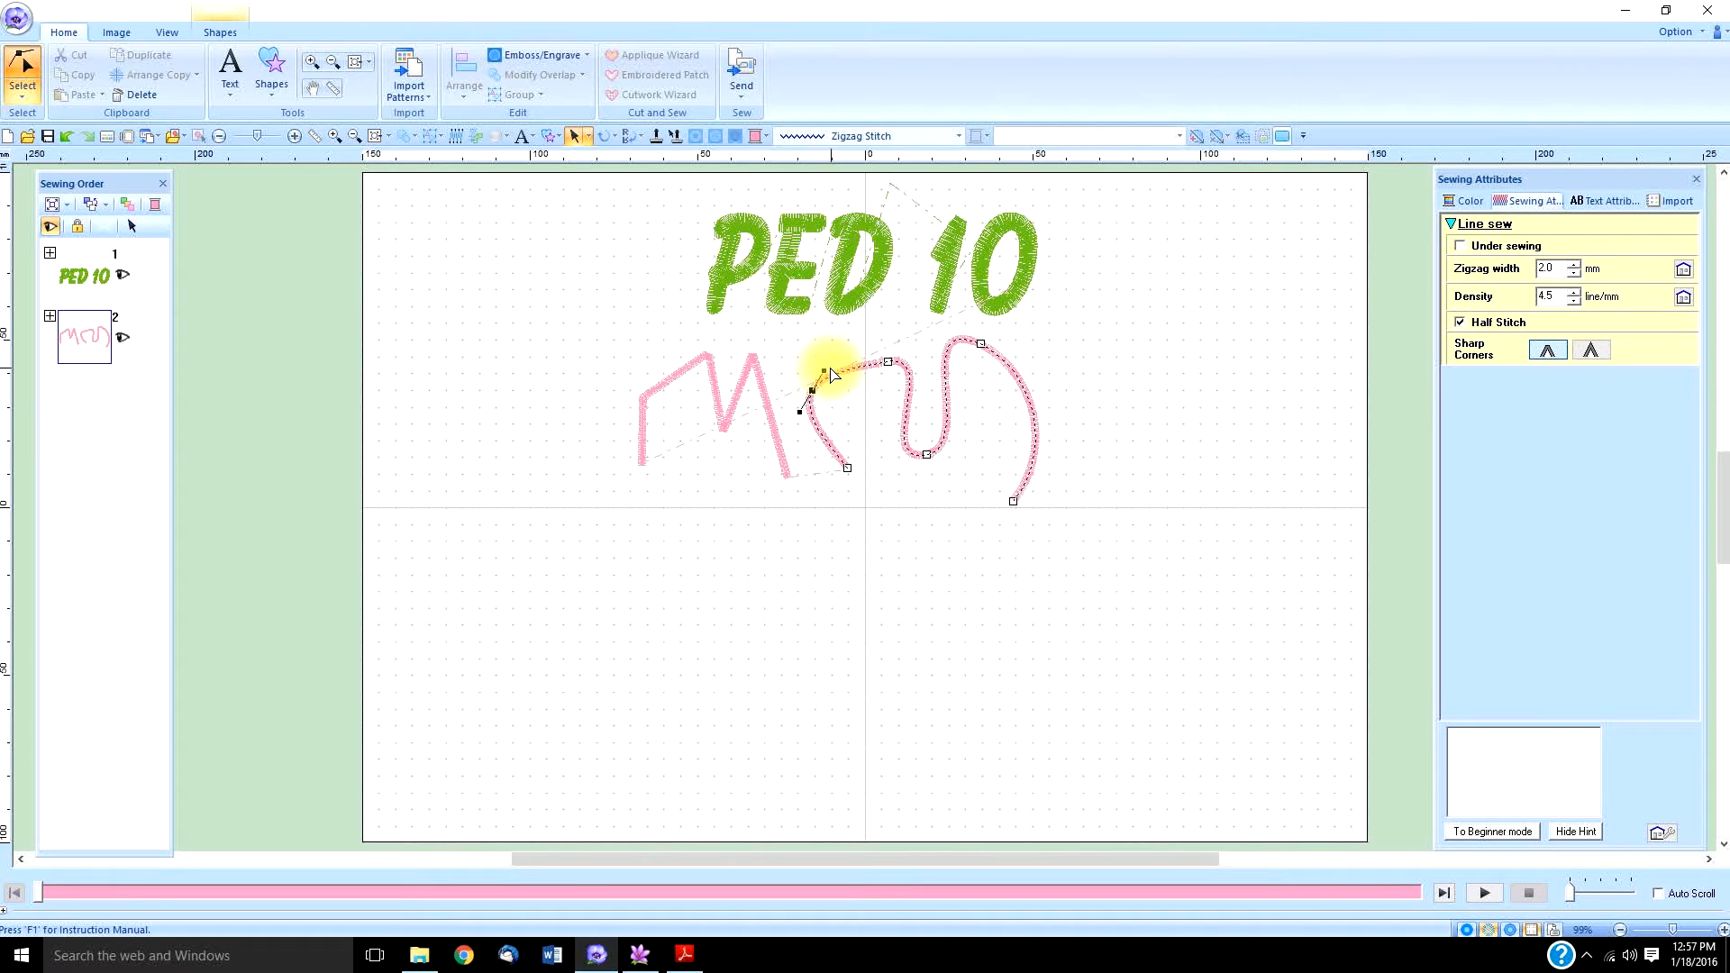
drag(826, 372, 849, 410)
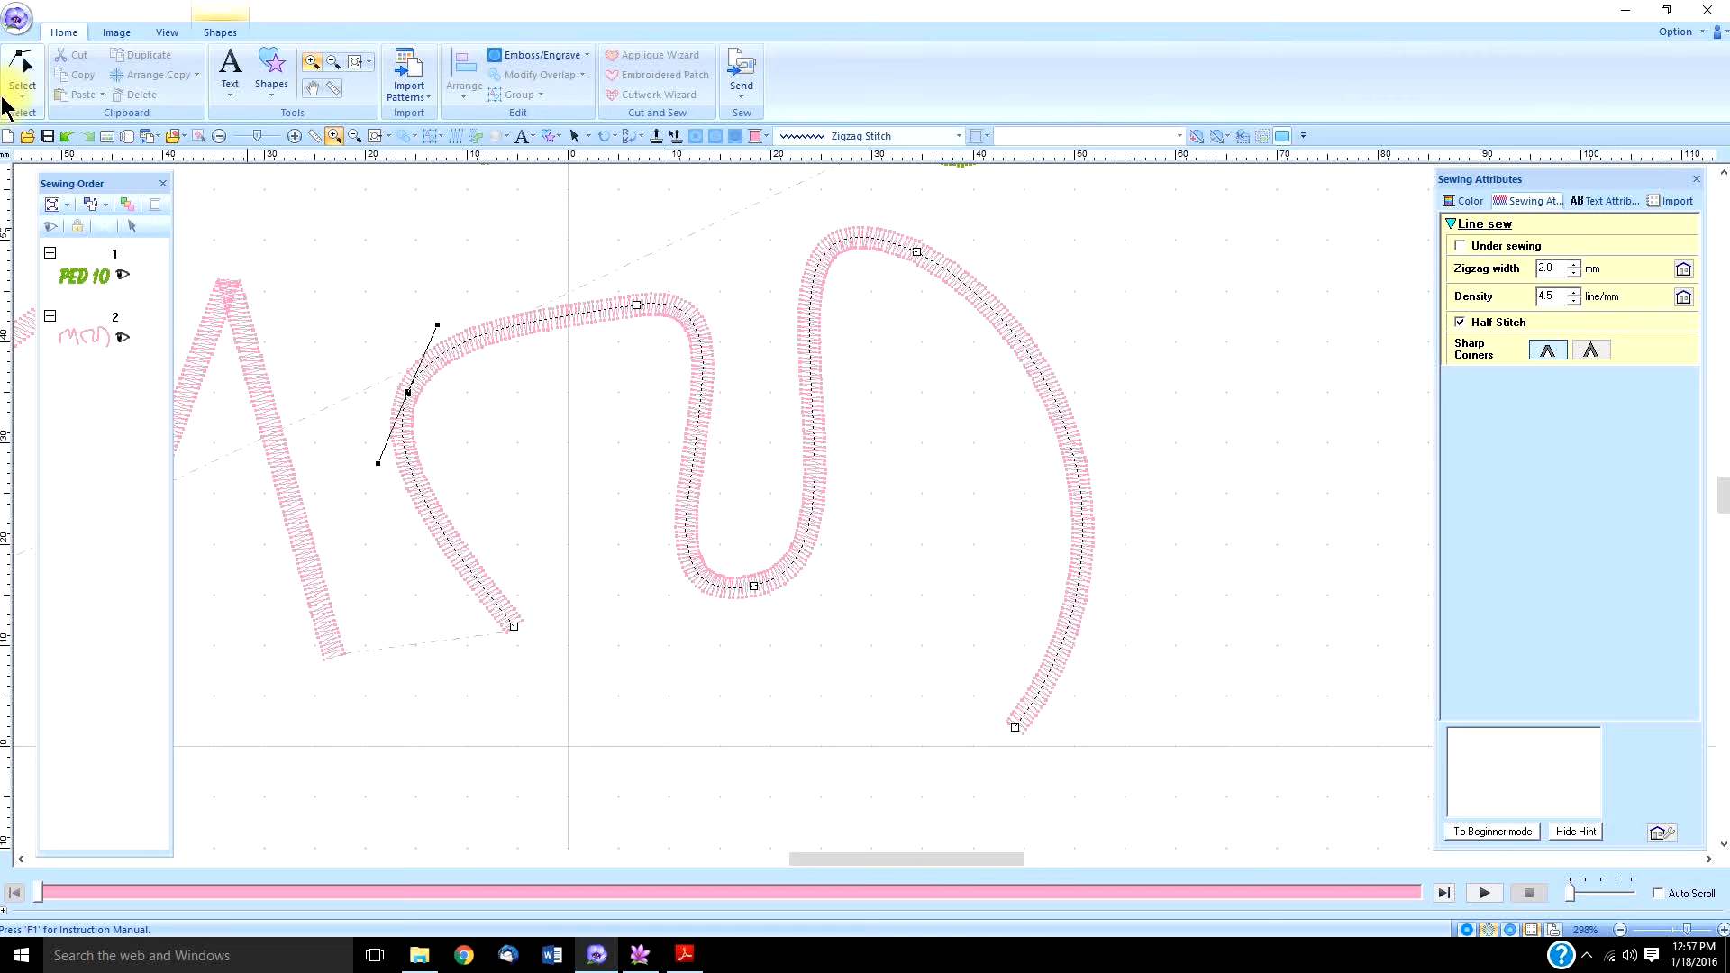
Switch under sewing on and back off for the curved line, and turn off Half Stitch.
click(20, 94)
click(28, 139)
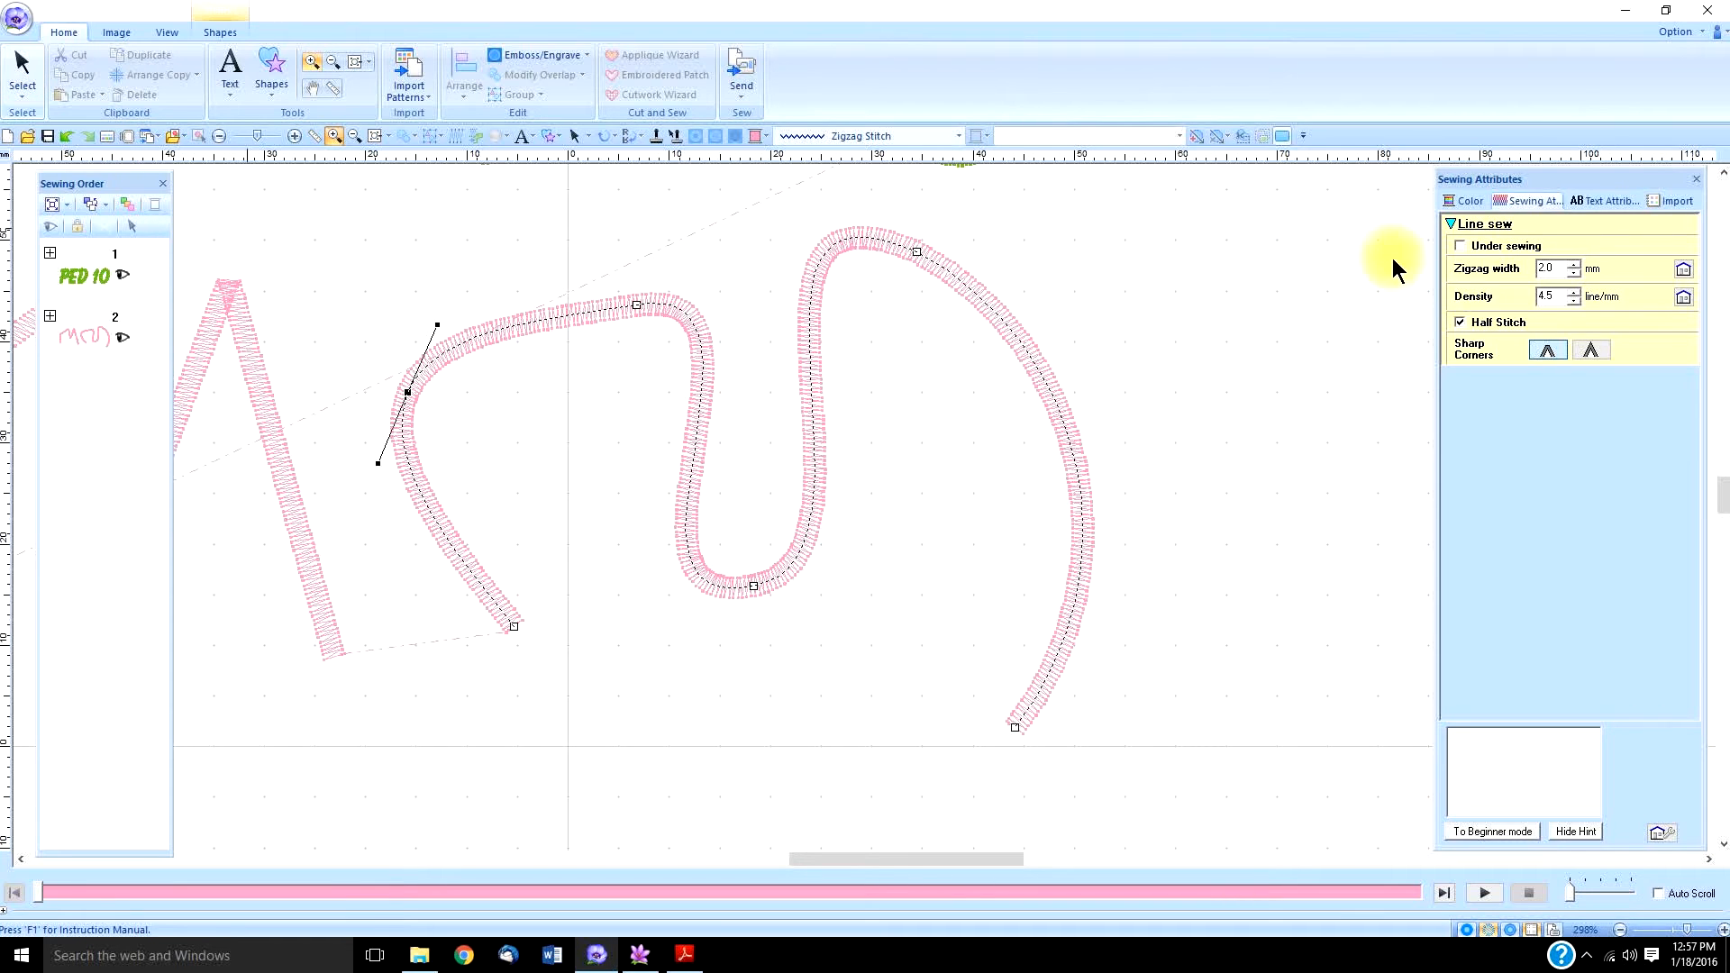
click(1460, 247)
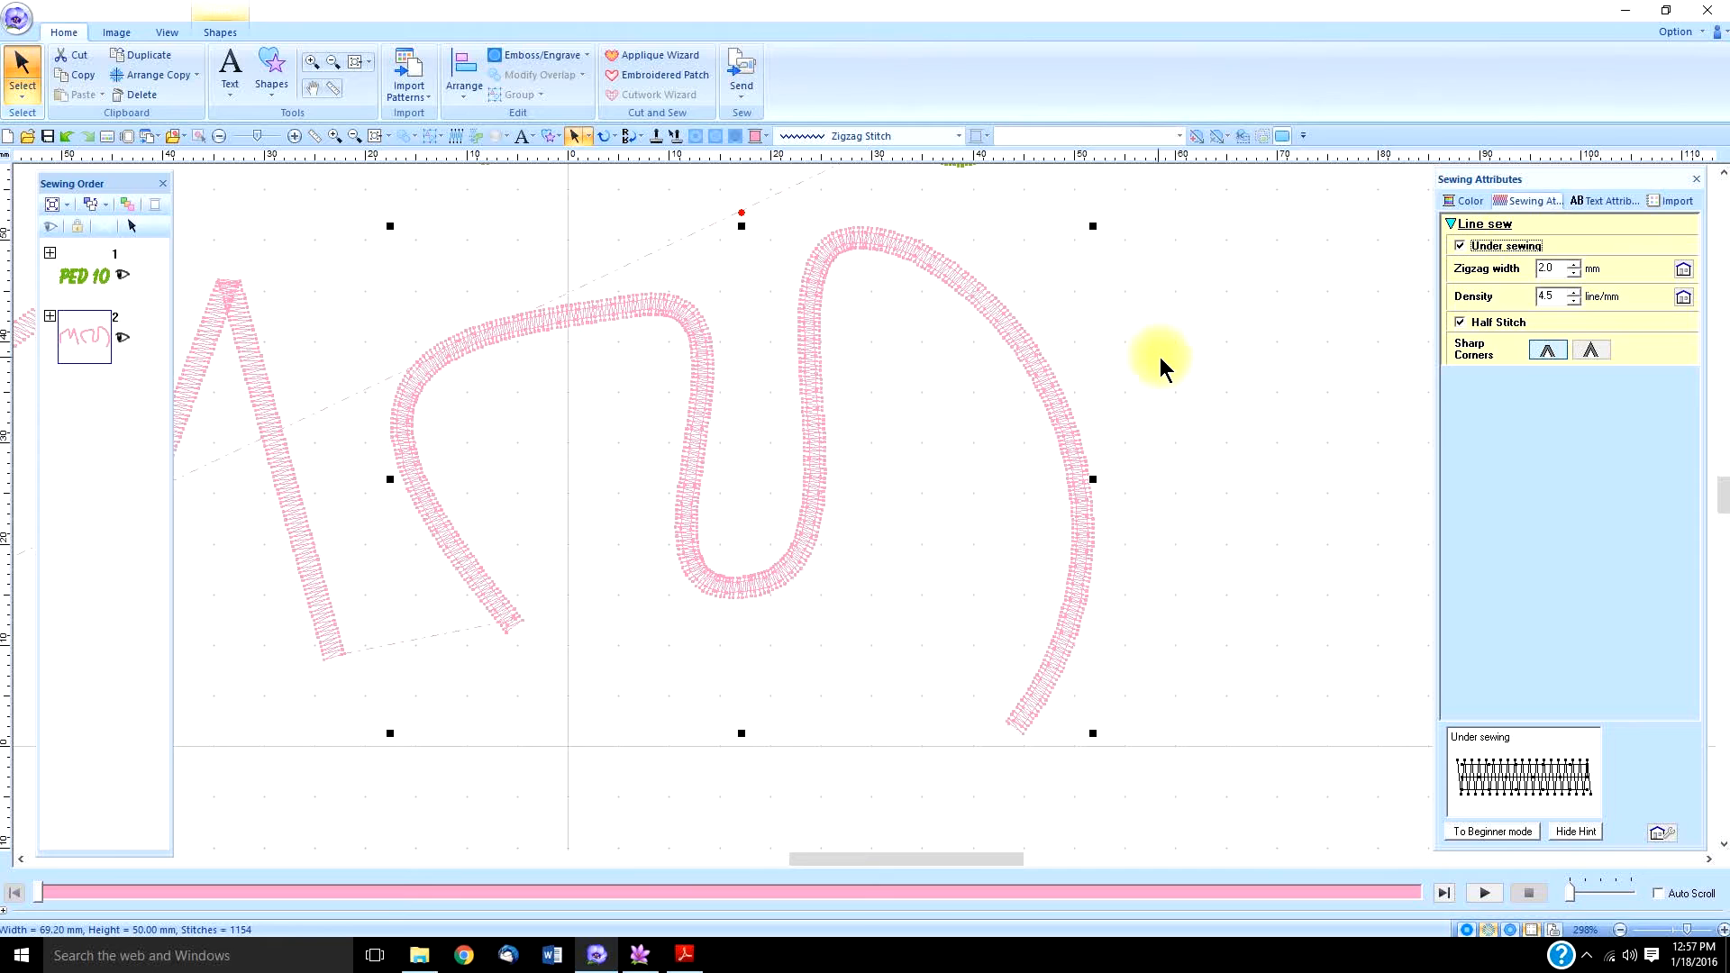
click(1460, 247)
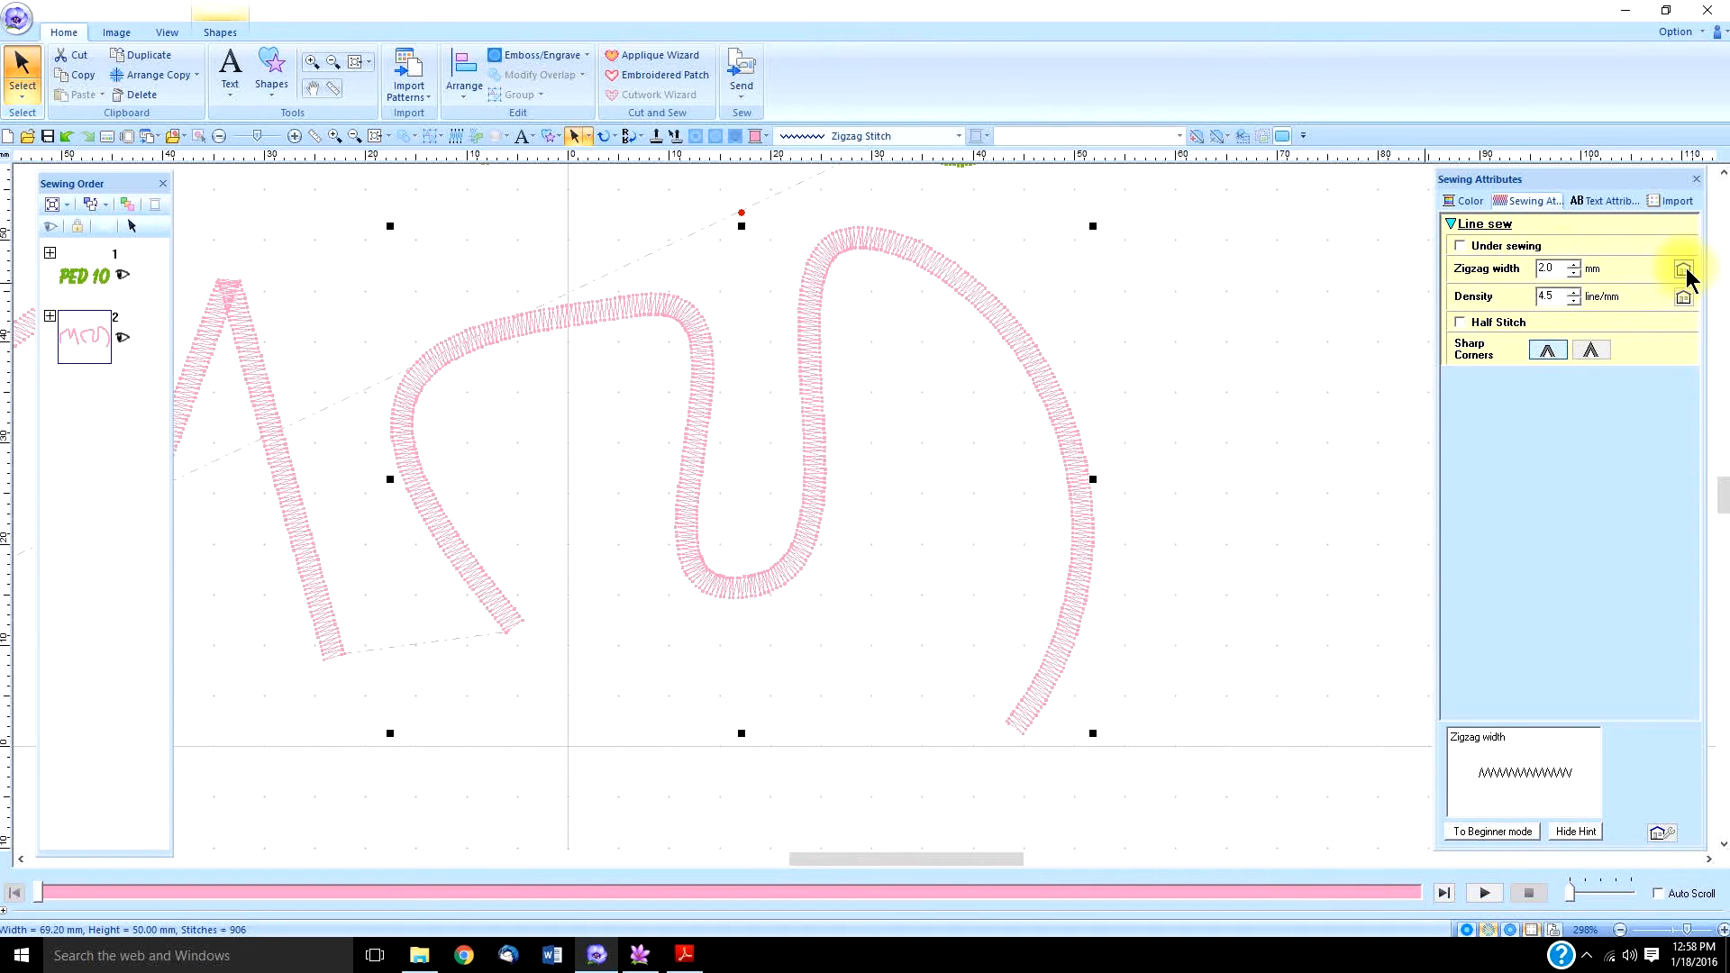
Set the curved line's zigzag width to 8.5 mm and turn on Half Stitch.
click(1574, 265)
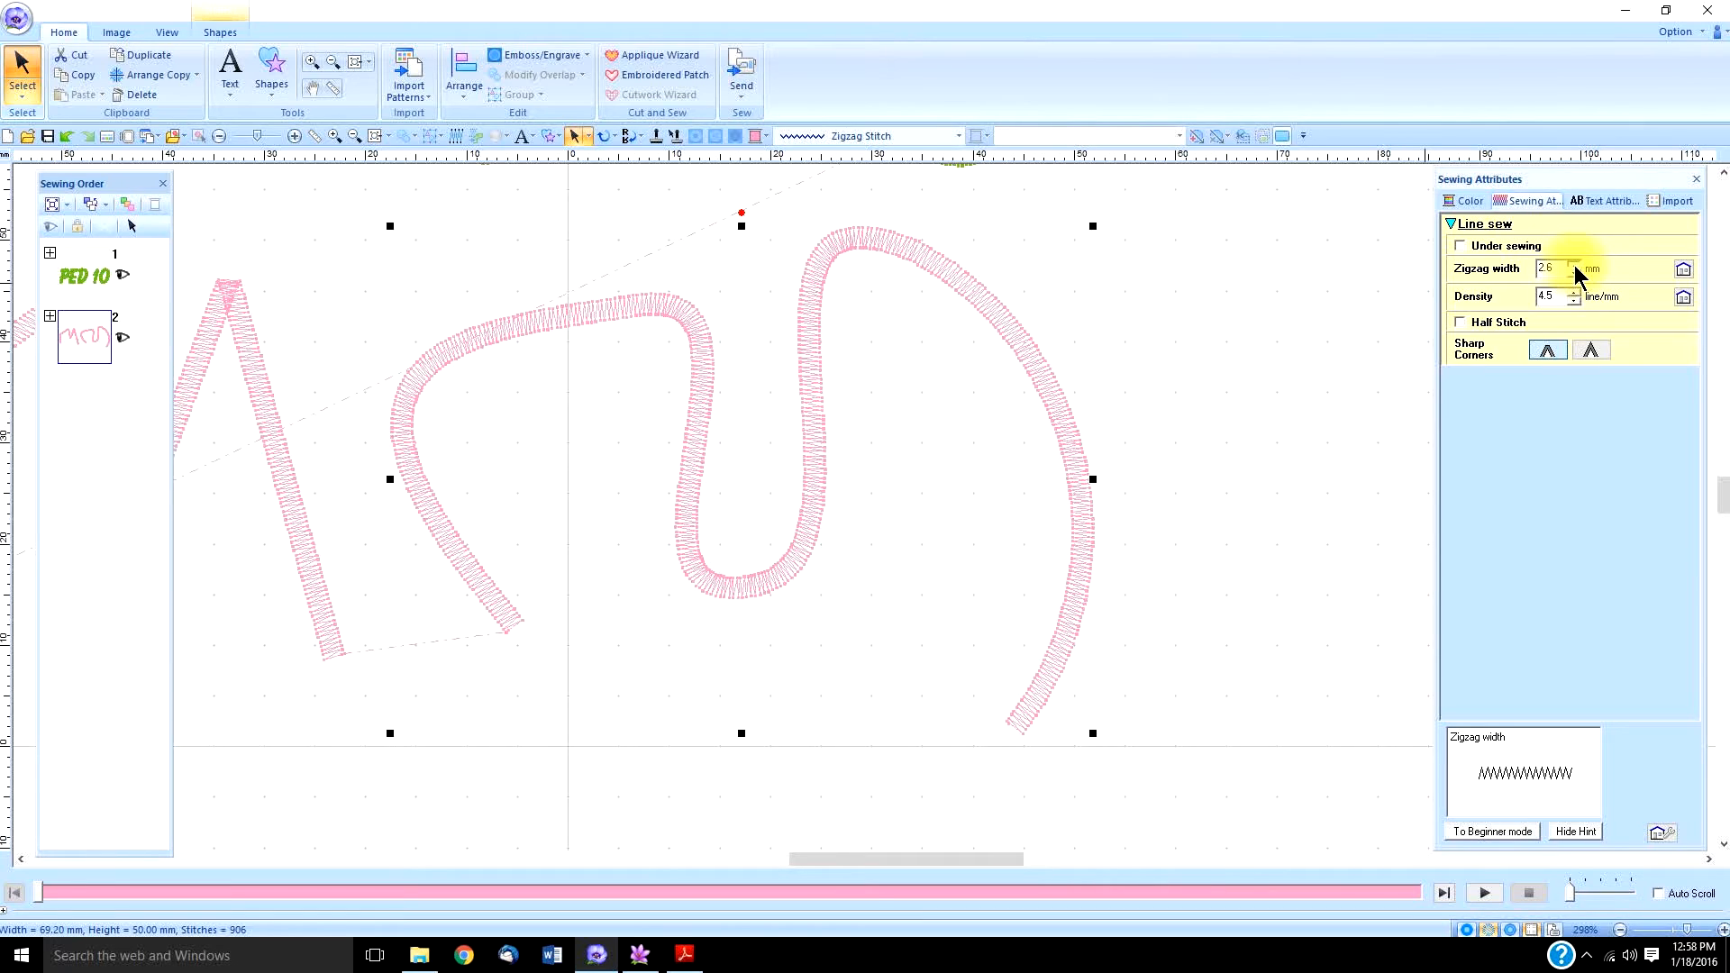
click(1574, 265)
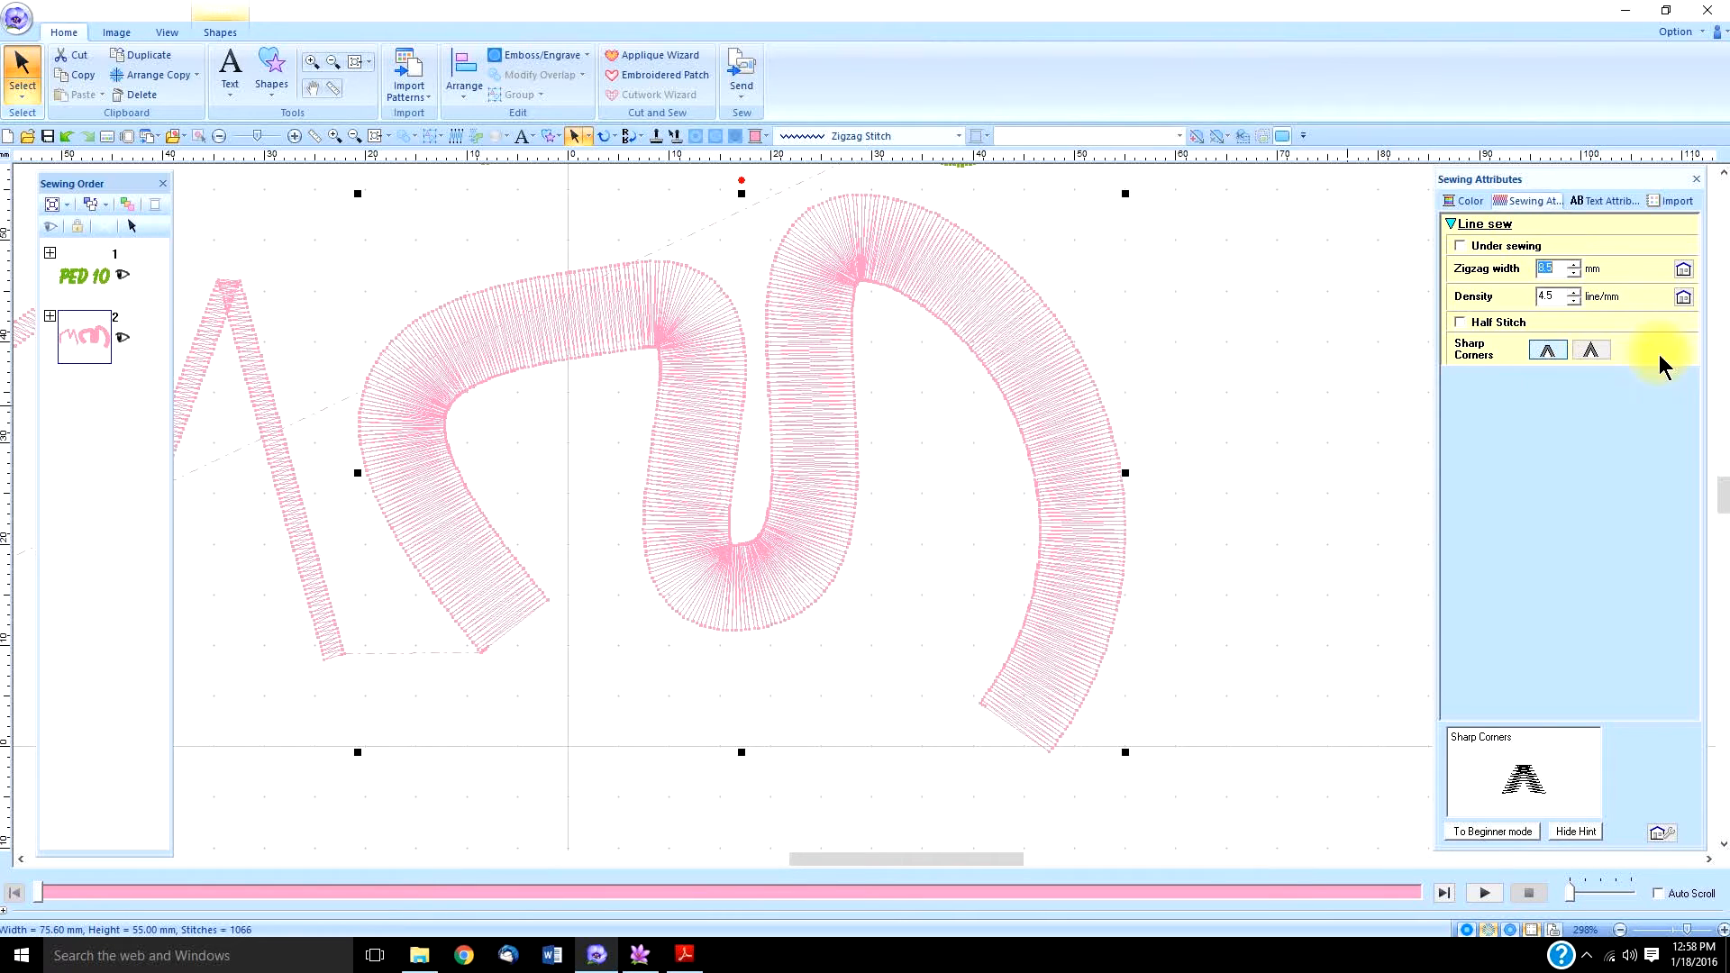
click(1460, 324)
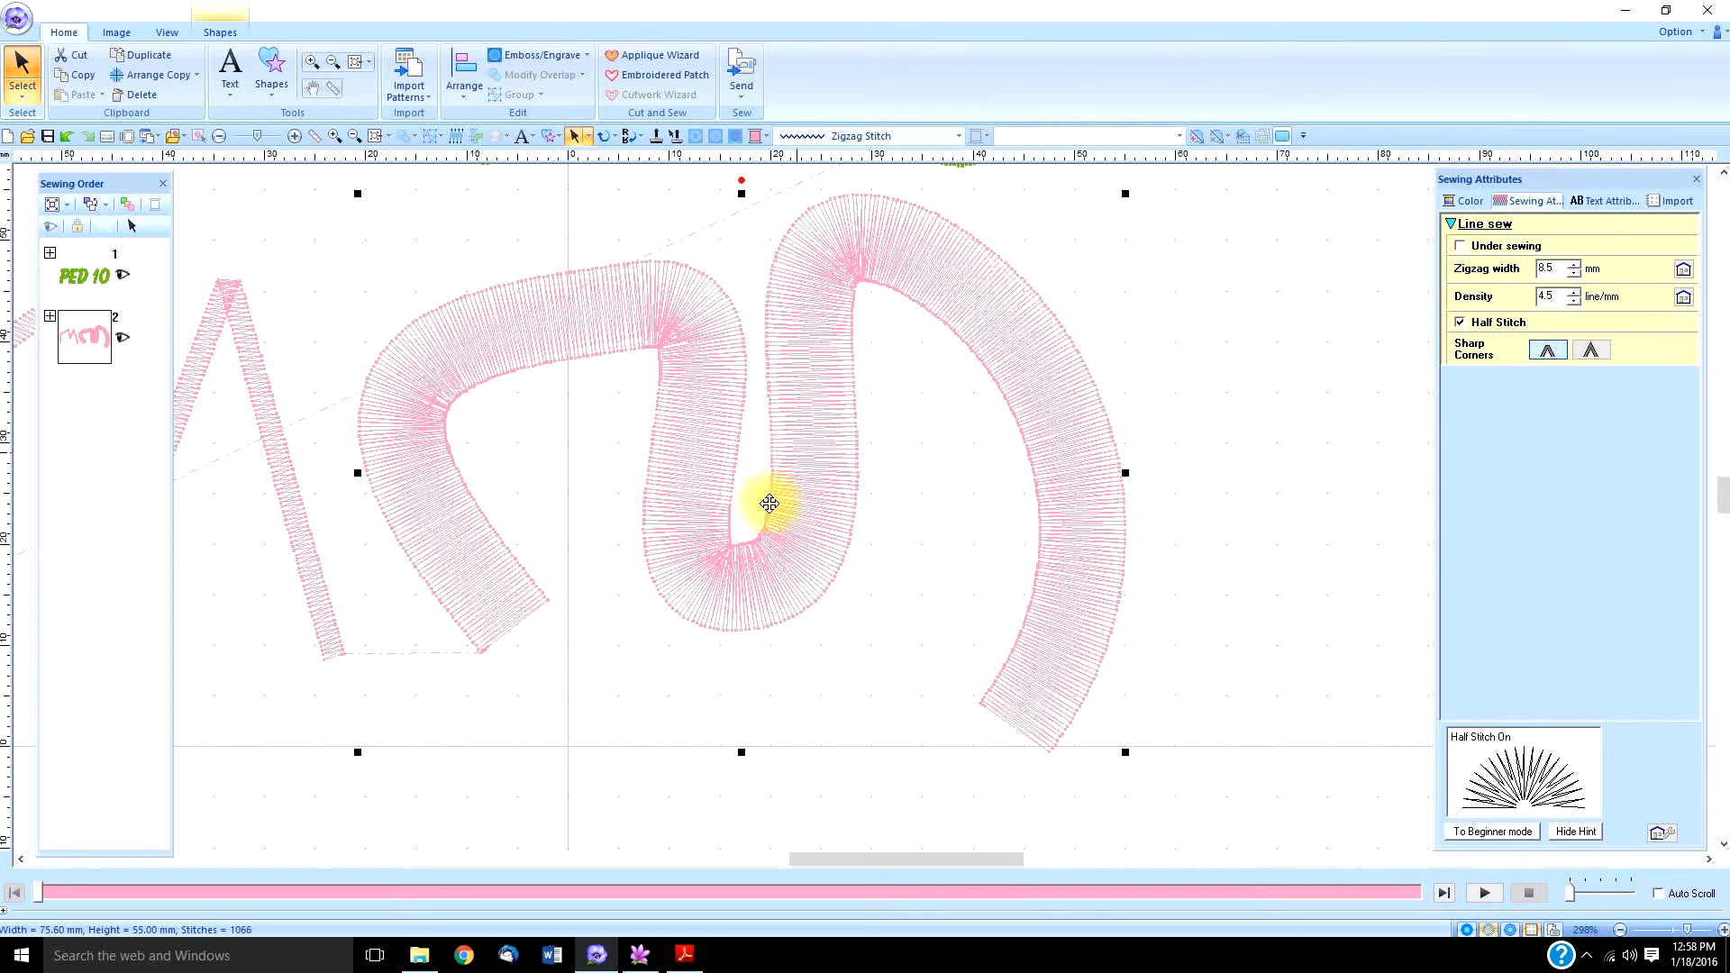
Compare the inner stitches at the curved line's tight upper bend with Half Stitch off and on.
click(872, 252)
key(z)
drag(793, 210, 973, 338)
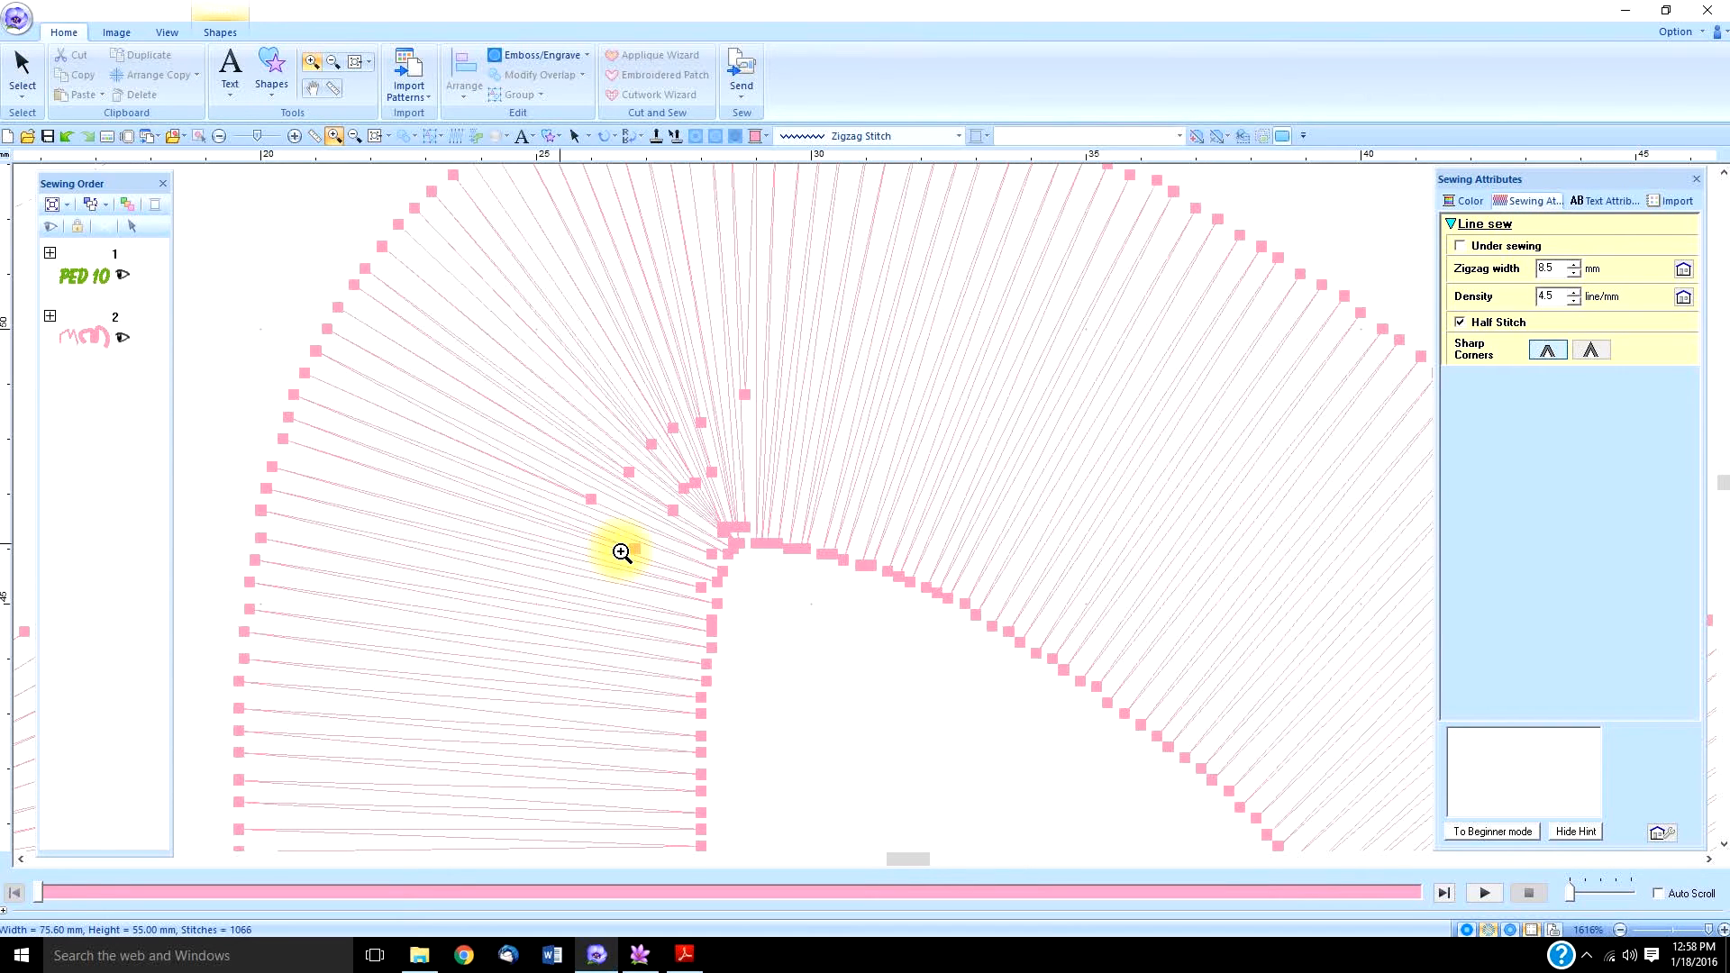
click(24, 72)
click(604, 286)
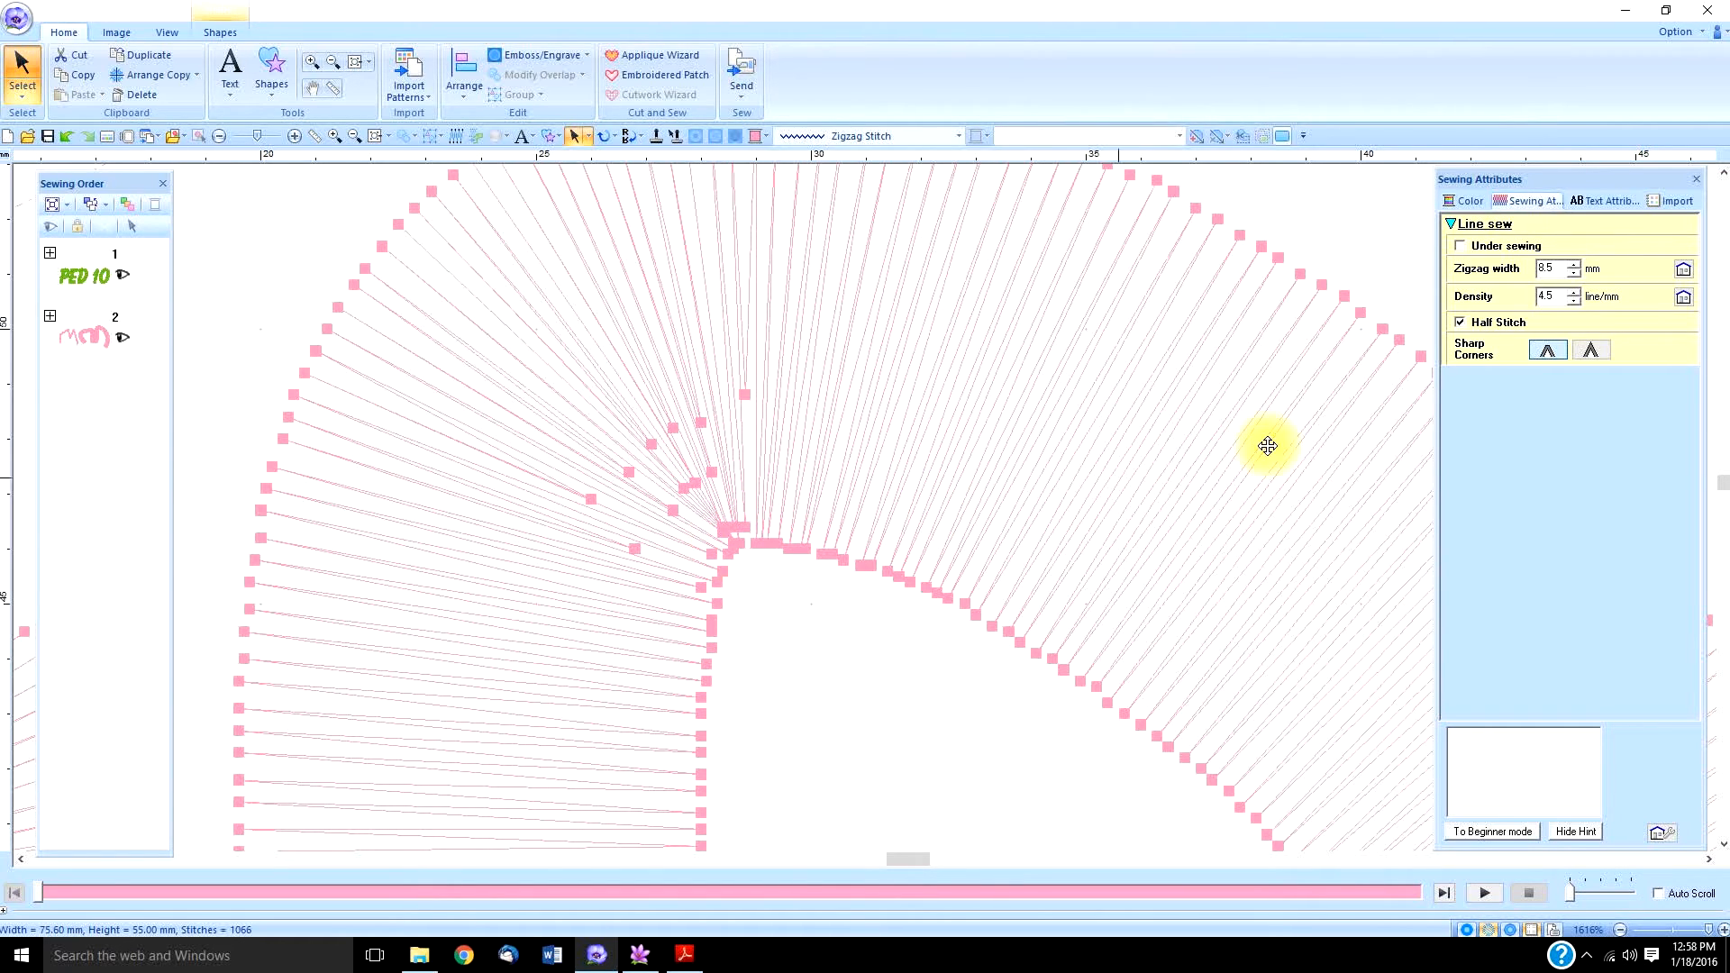
mouse_move(1461, 325)
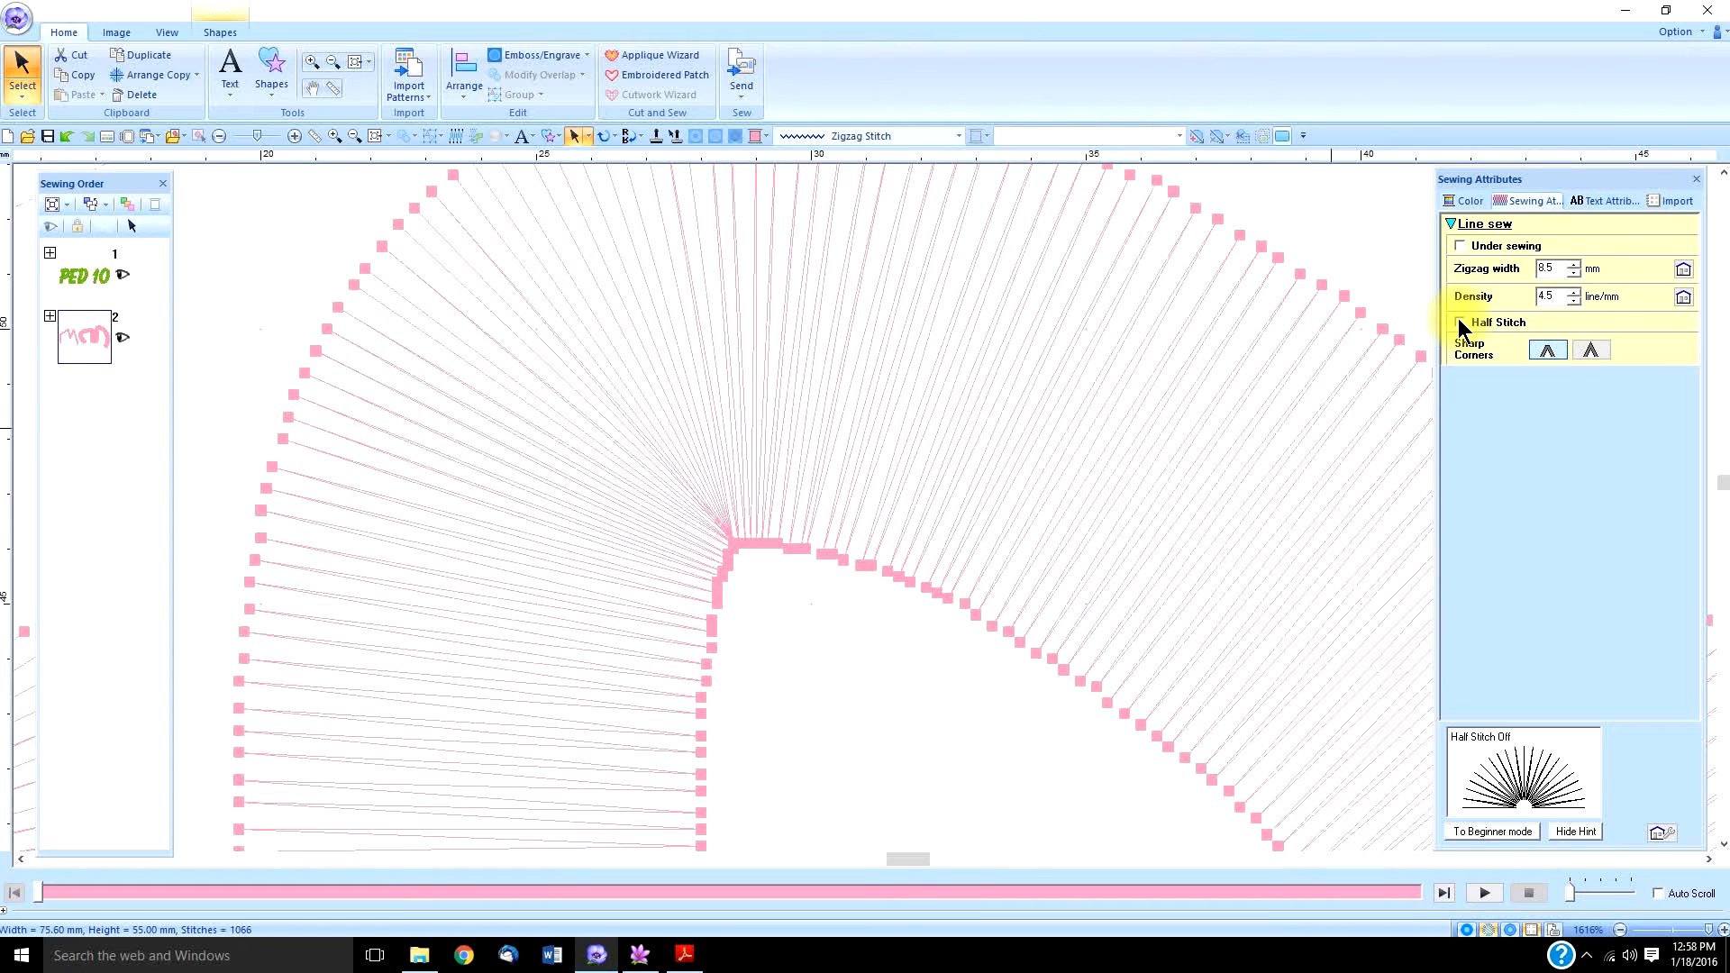
click(1461, 324)
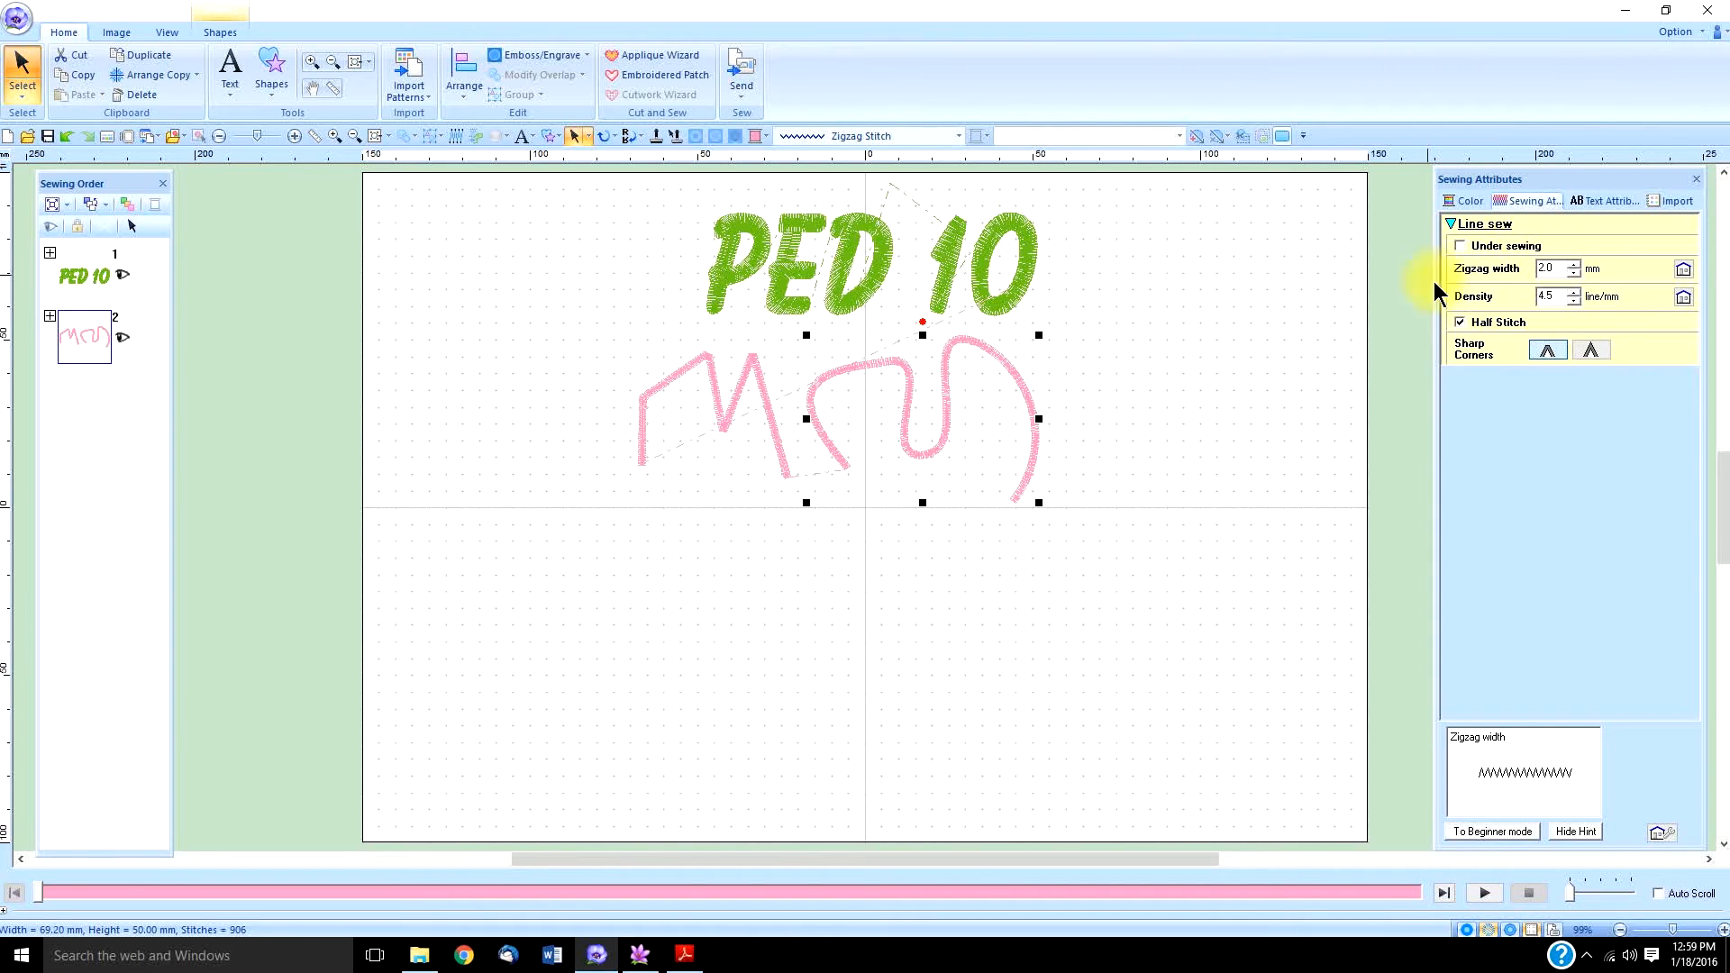
Switch the curved line's stitch type to Not Sewn (Line) and from there to Running Stitch.
click(958, 135)
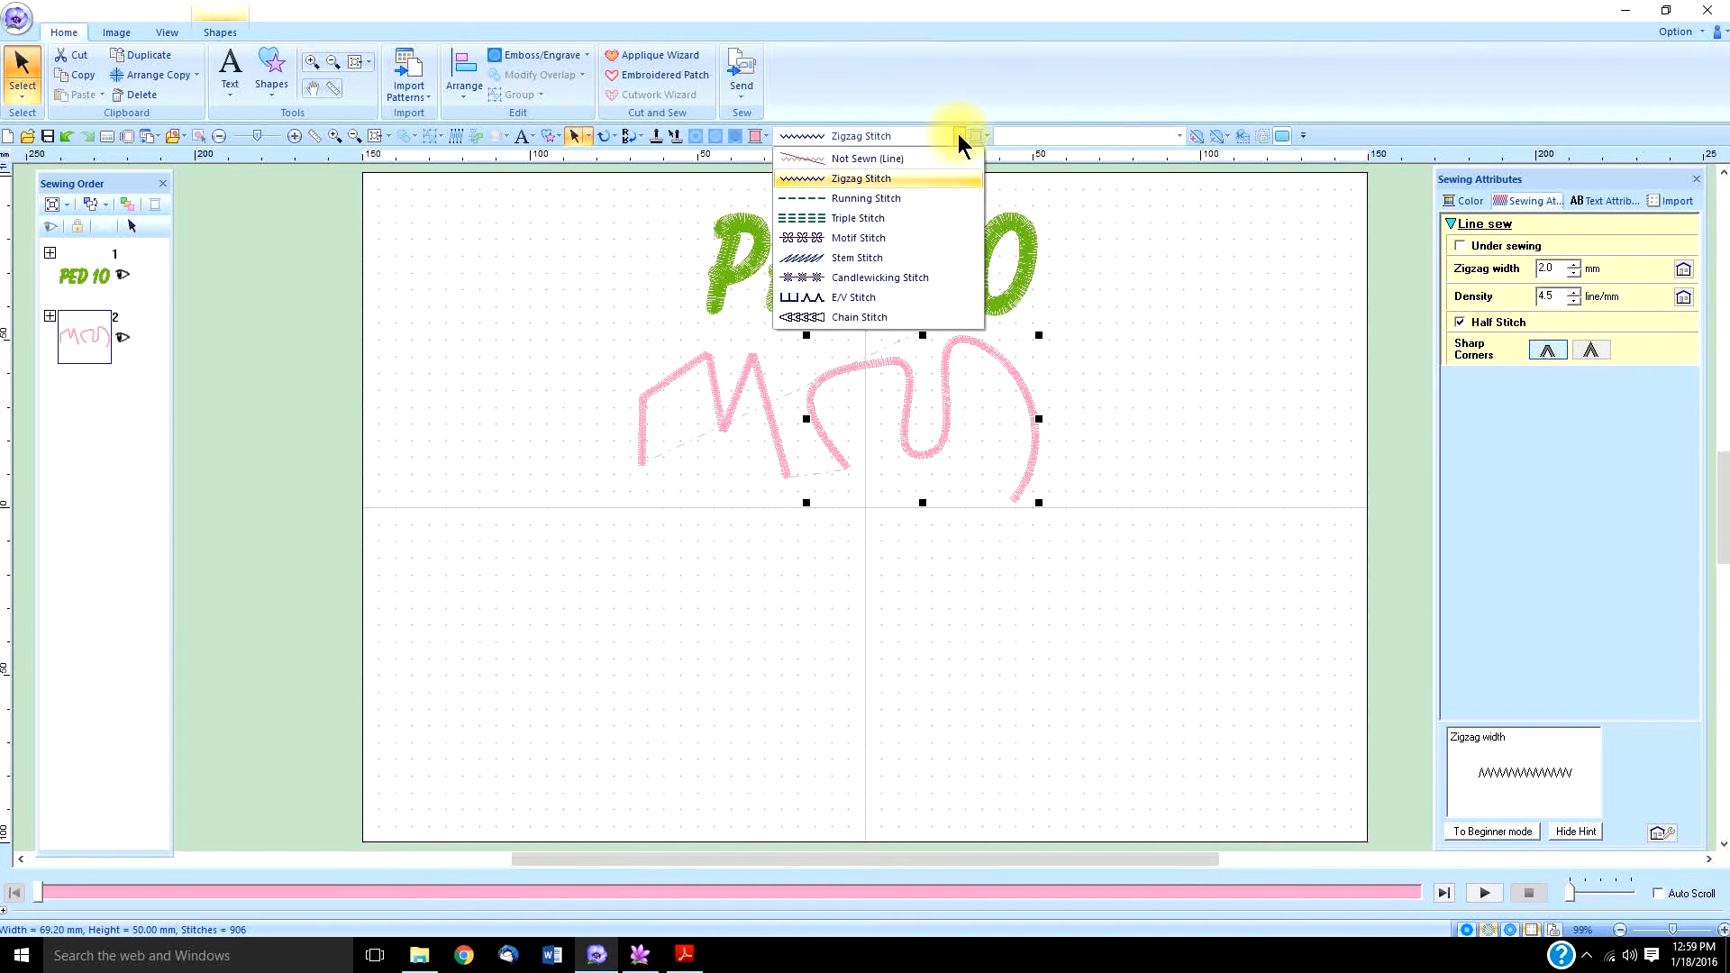
click(884, 157)
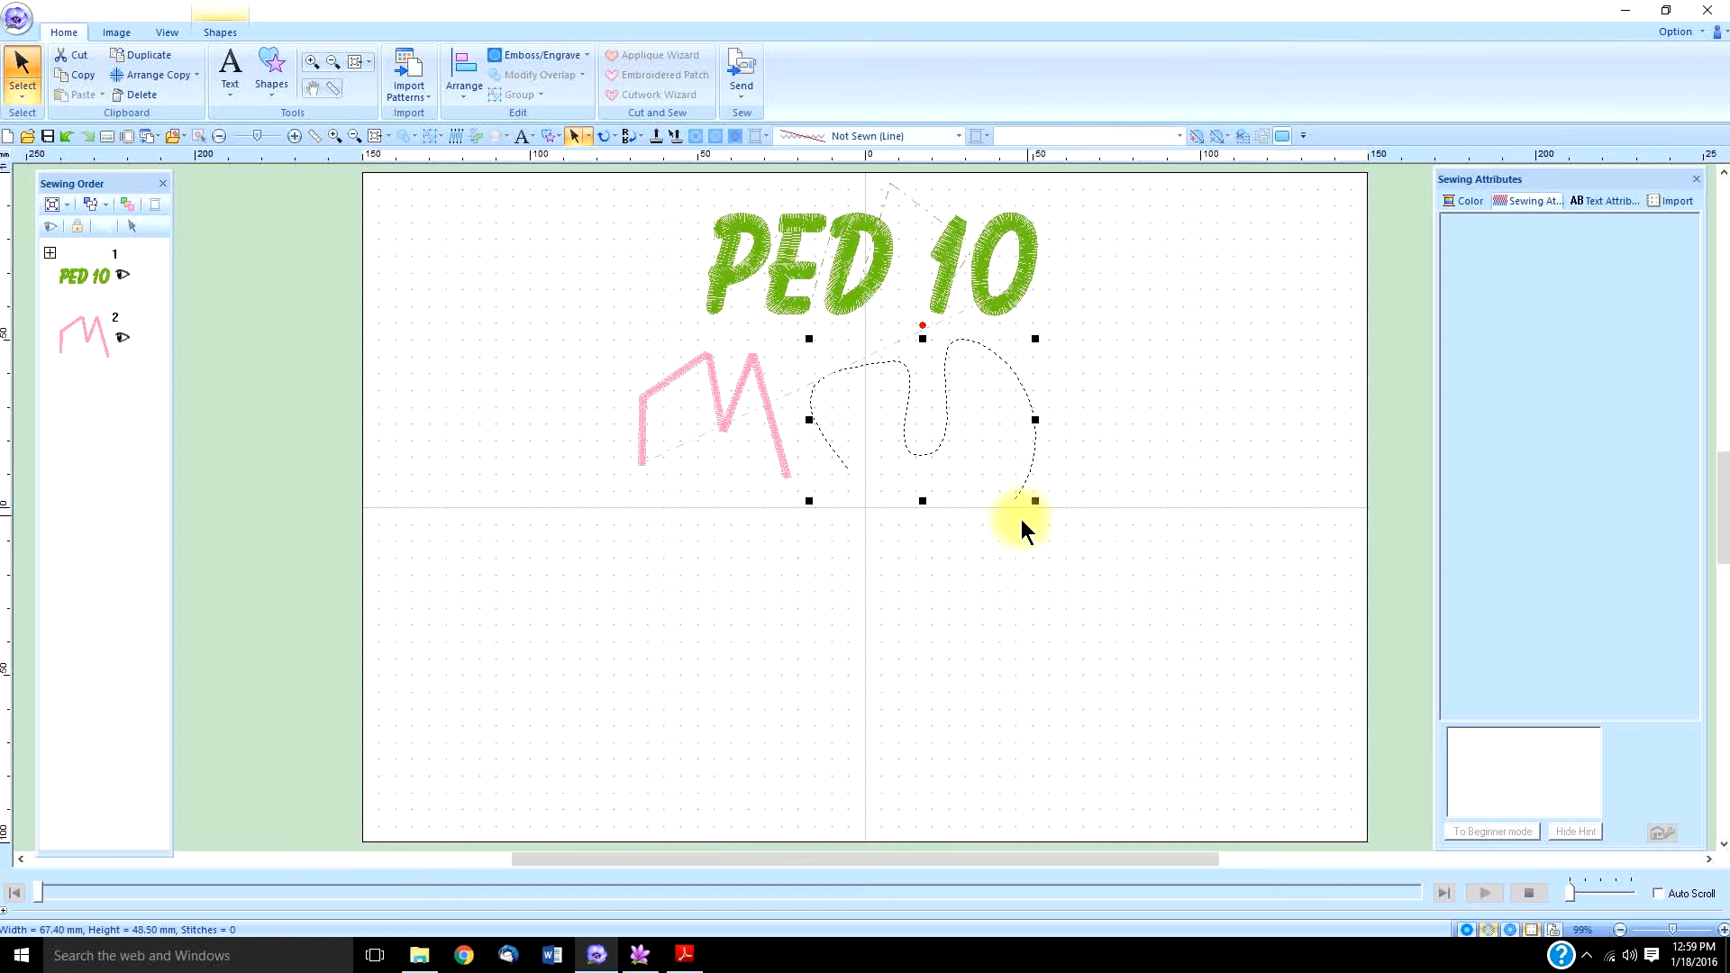
click(956, 135)
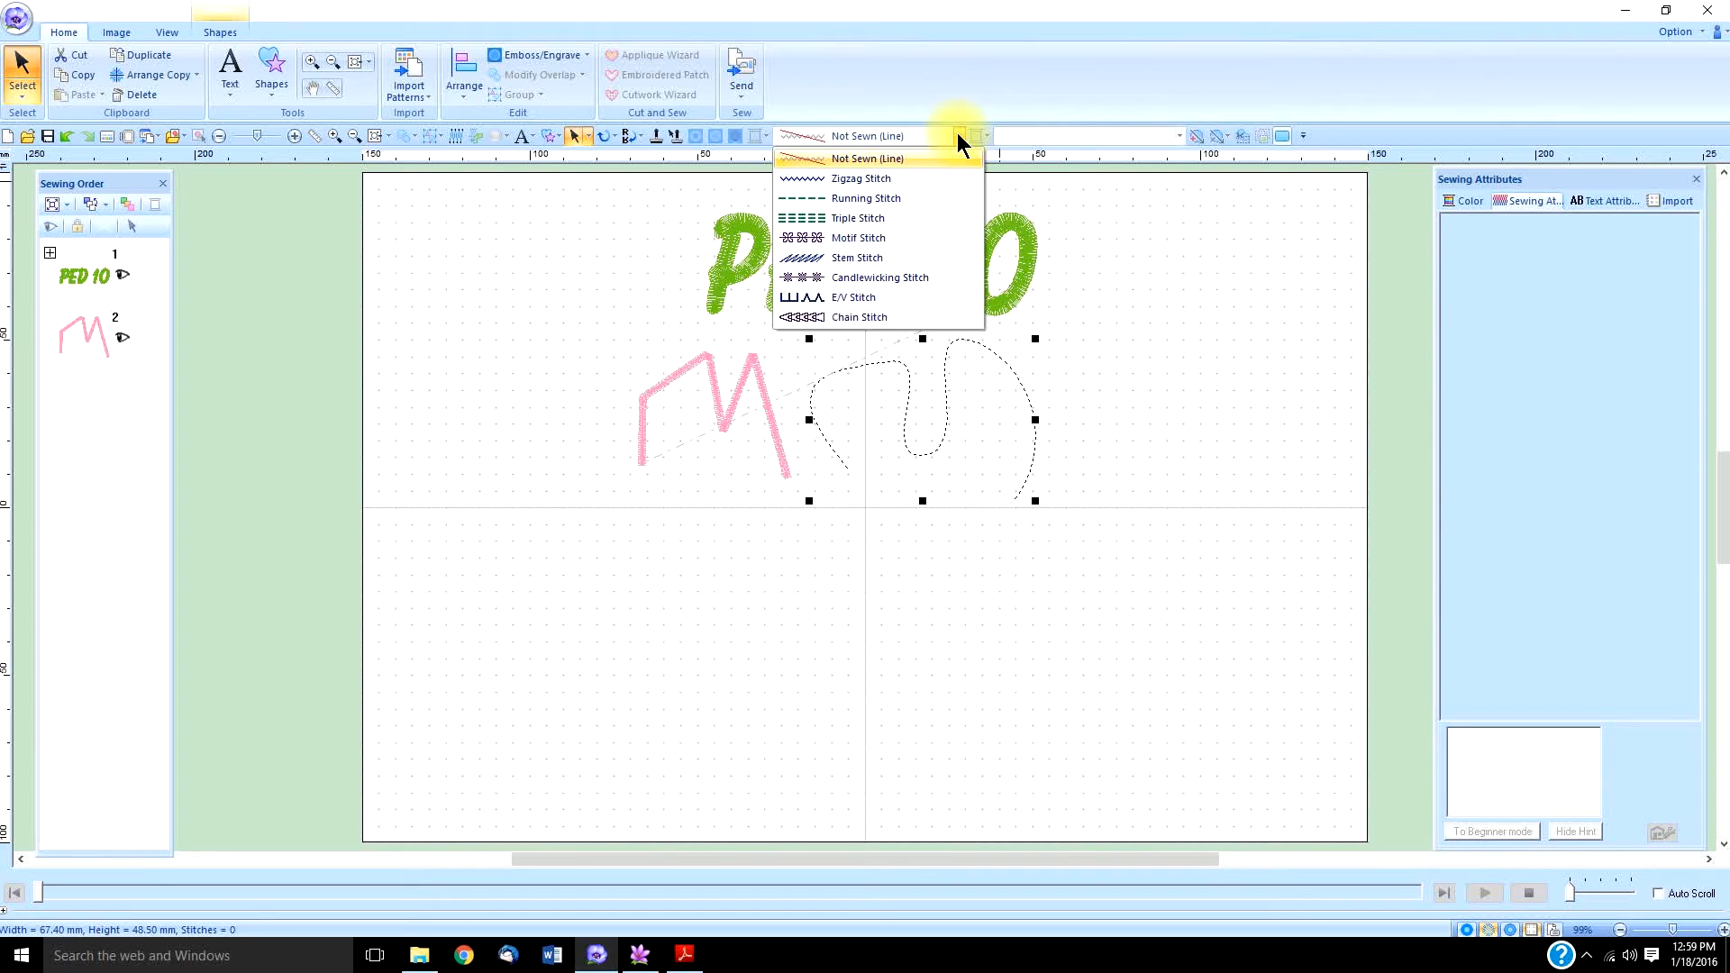
click(879, 198)
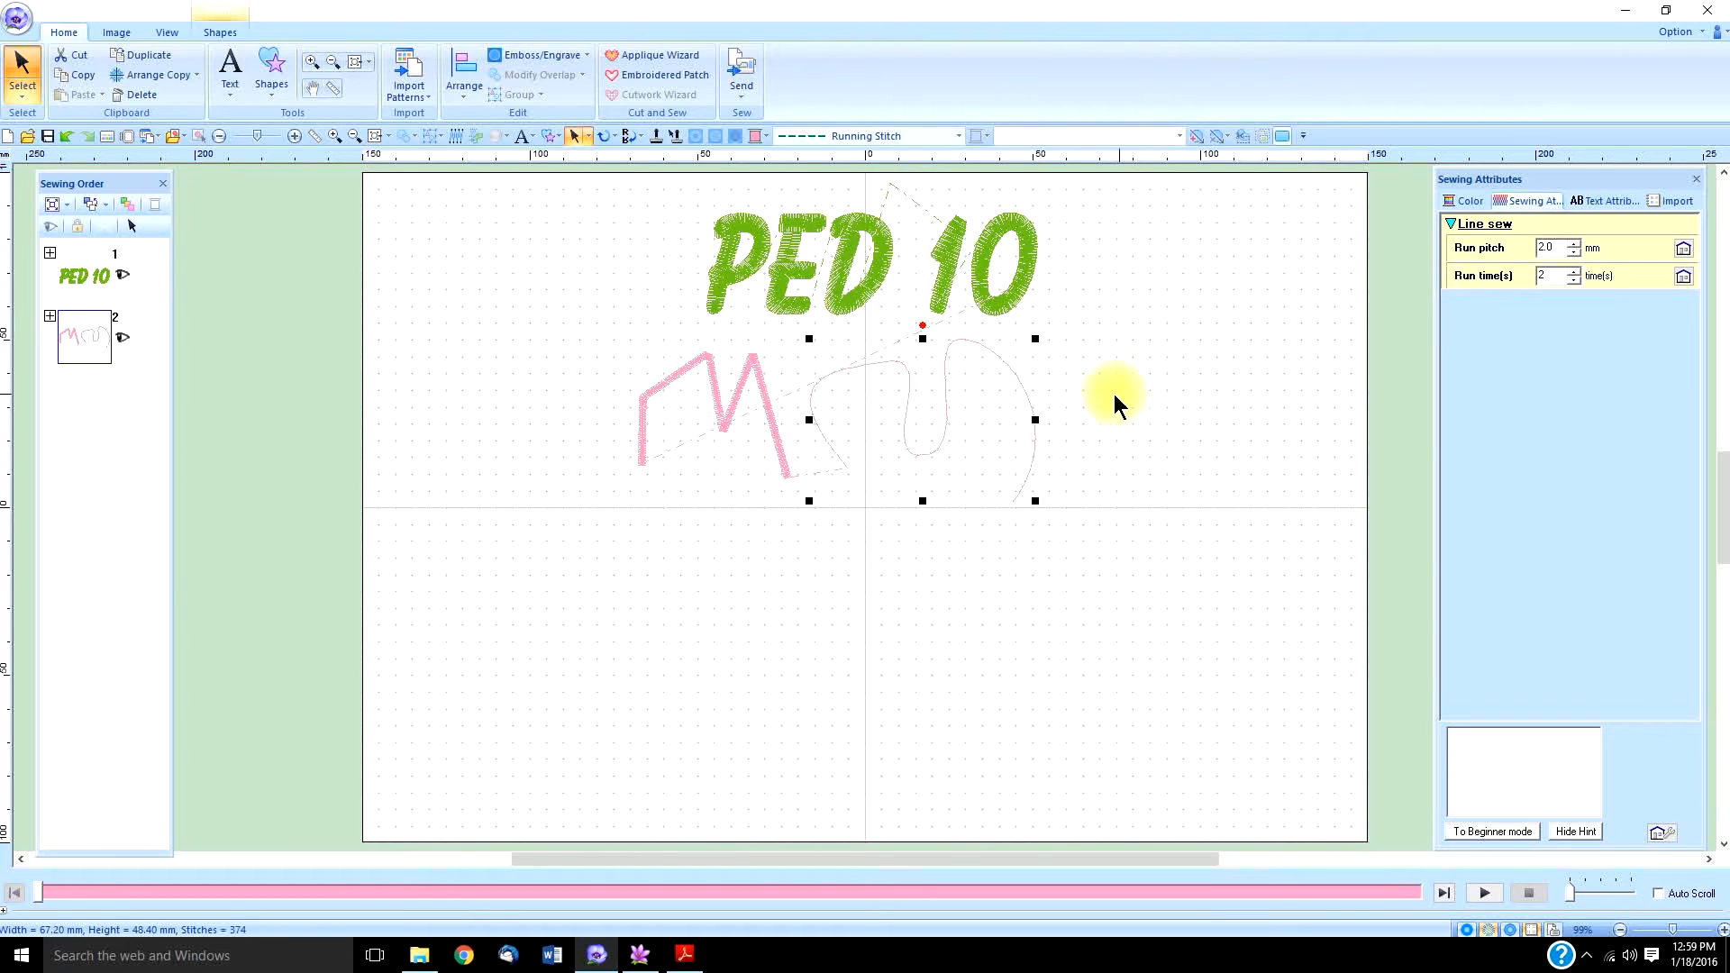
Try a progressively longer run pitch on the curved line's running stitch and restore the default of 2.0 mm.
click(312, 61)
drag(803, 335, 1108, 529)
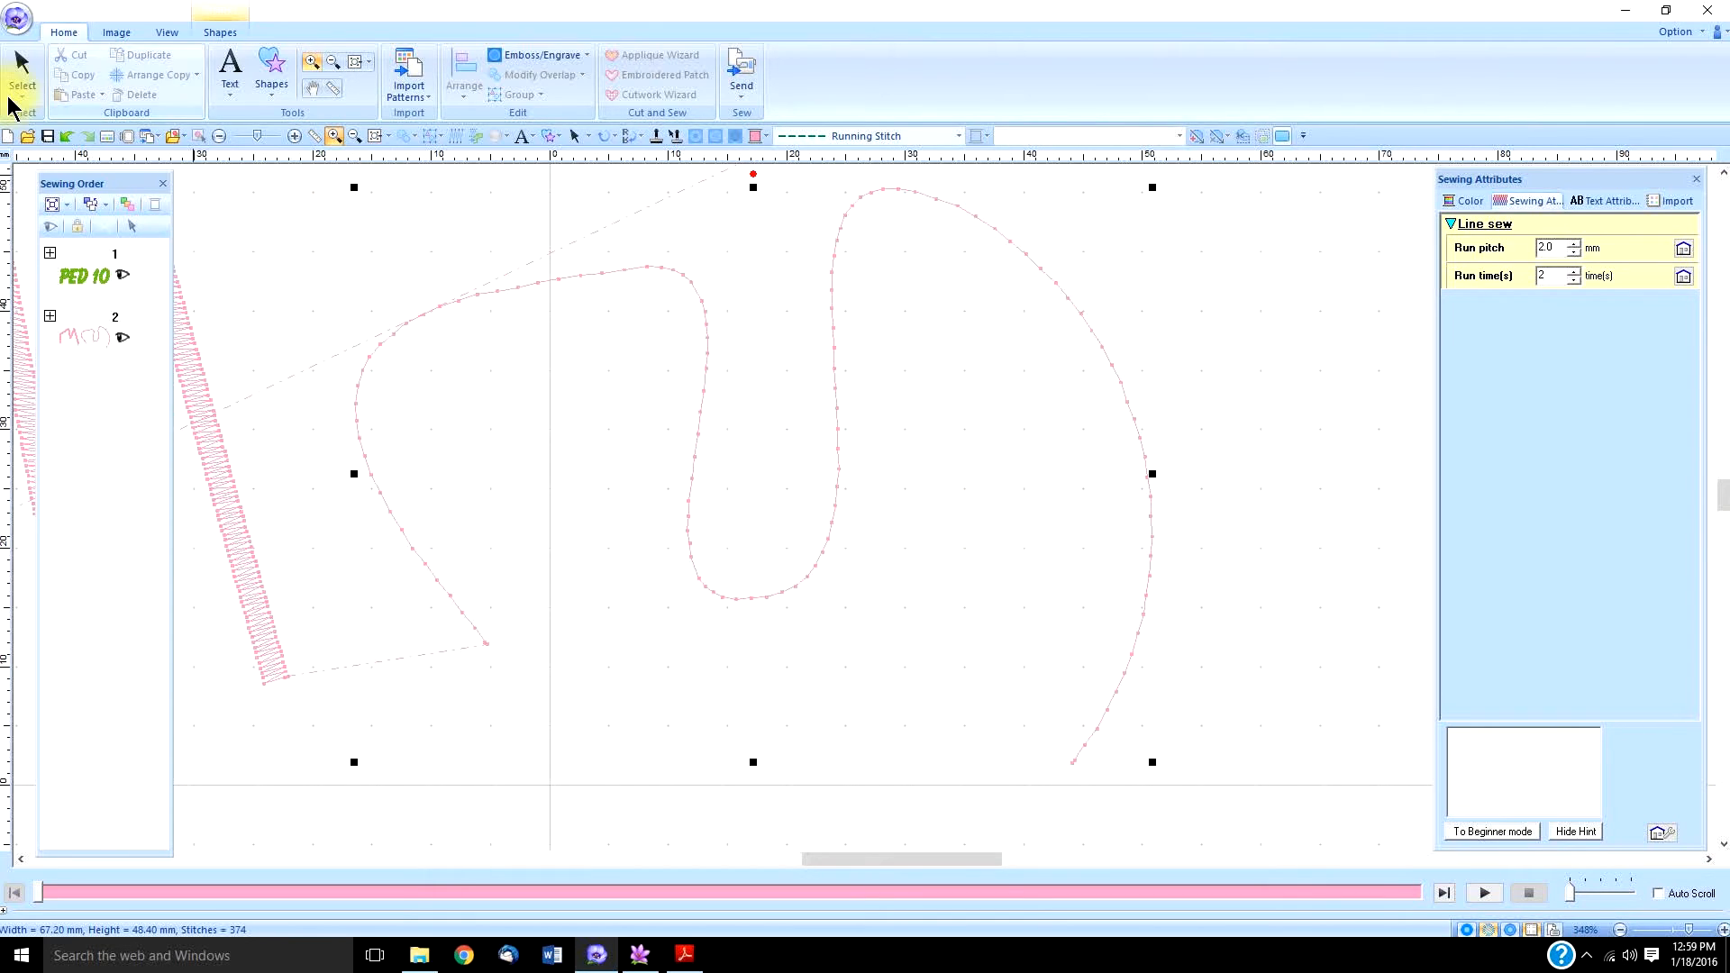
click(18, 59)
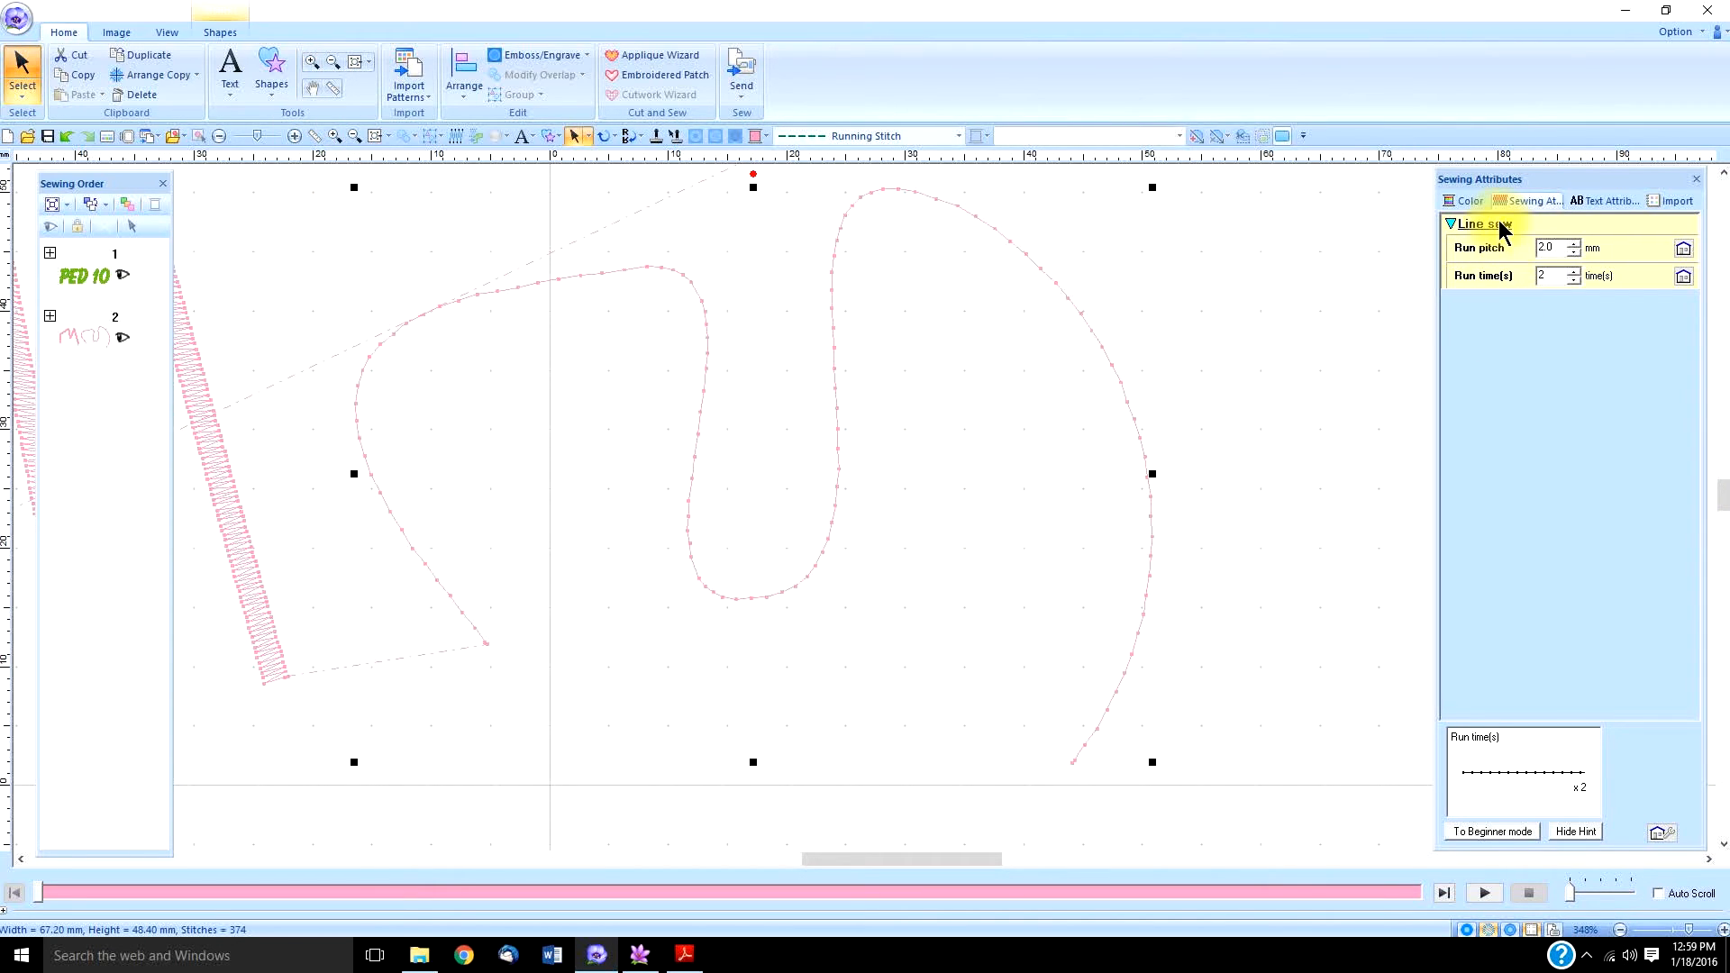
click(1573, 243)
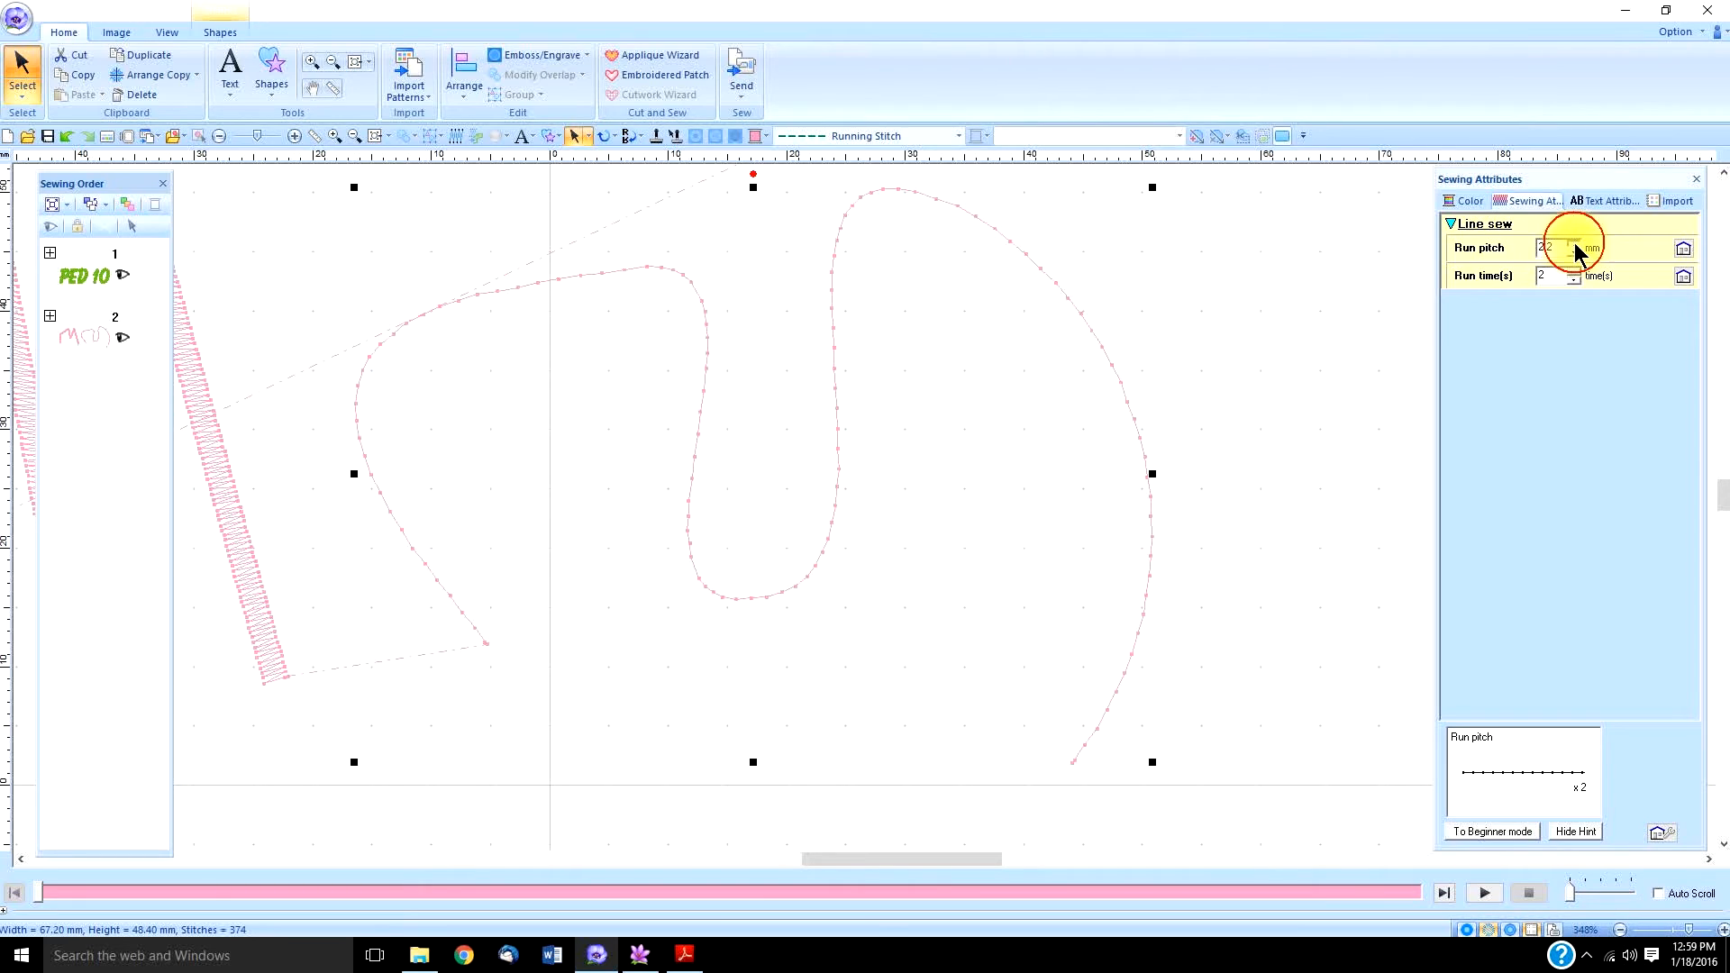
click(1573, 243)
click(1573, 243)
click(1572, 243)
click(1573, 244)
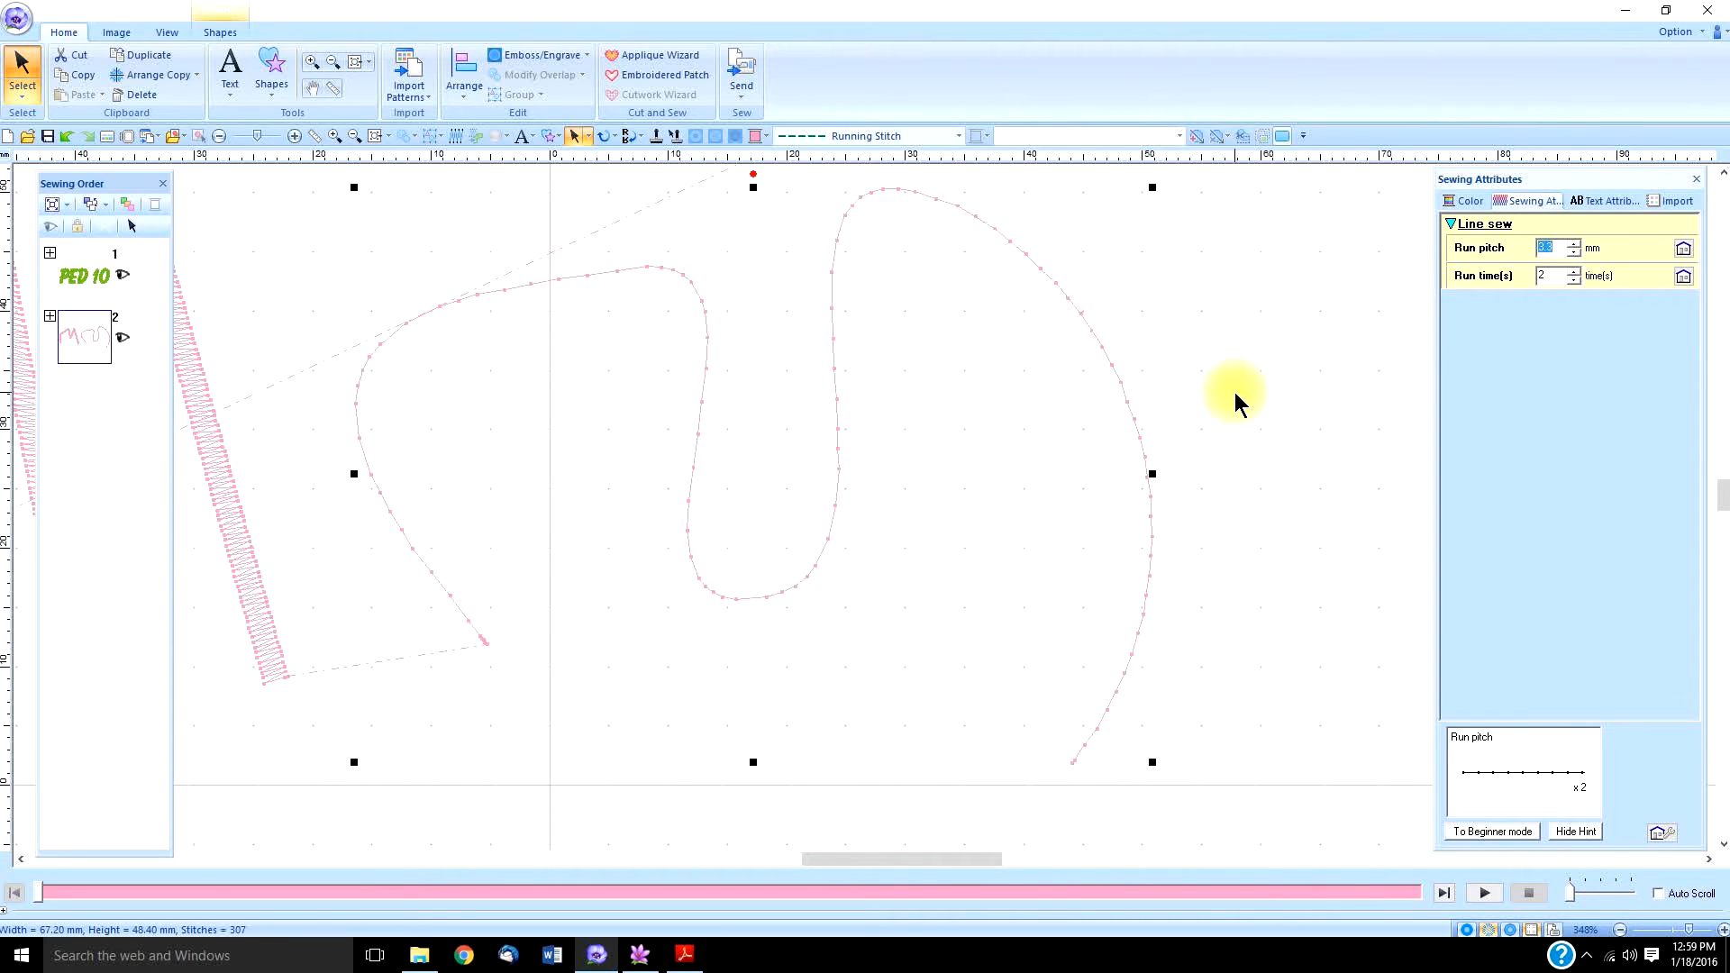
click(1573, 243)
click(1573, 244)
click(1573, 244)
click(1573, 243)
click(1573, 244)
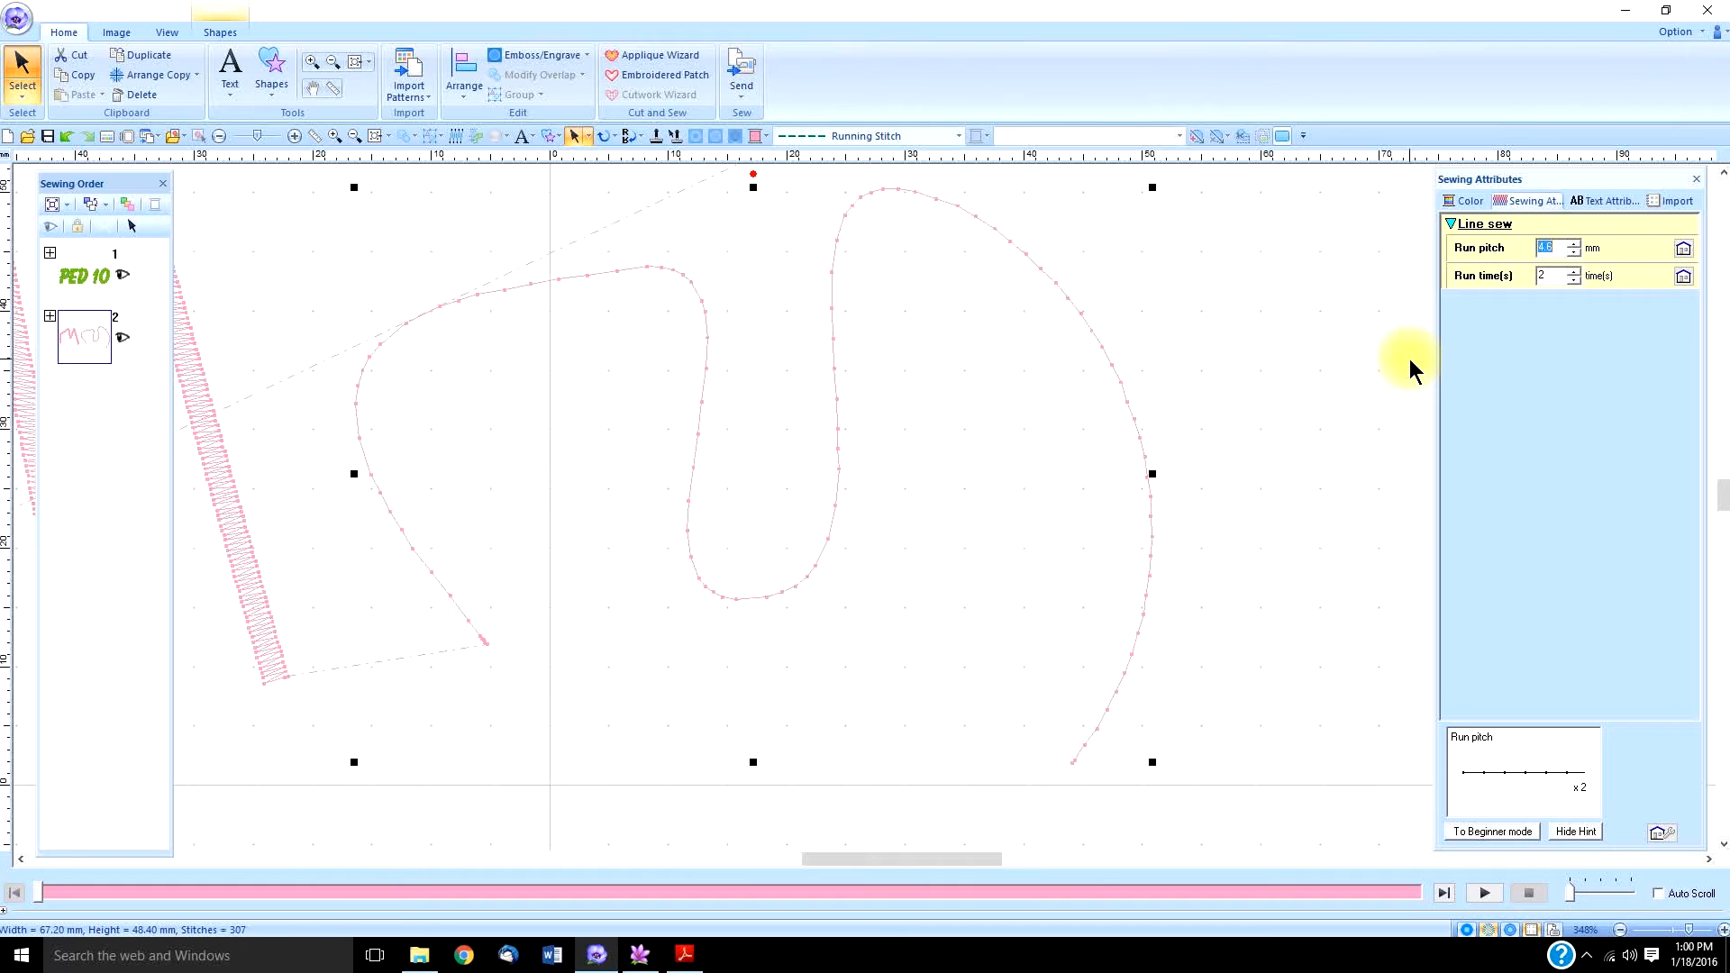
click(1683, 250)
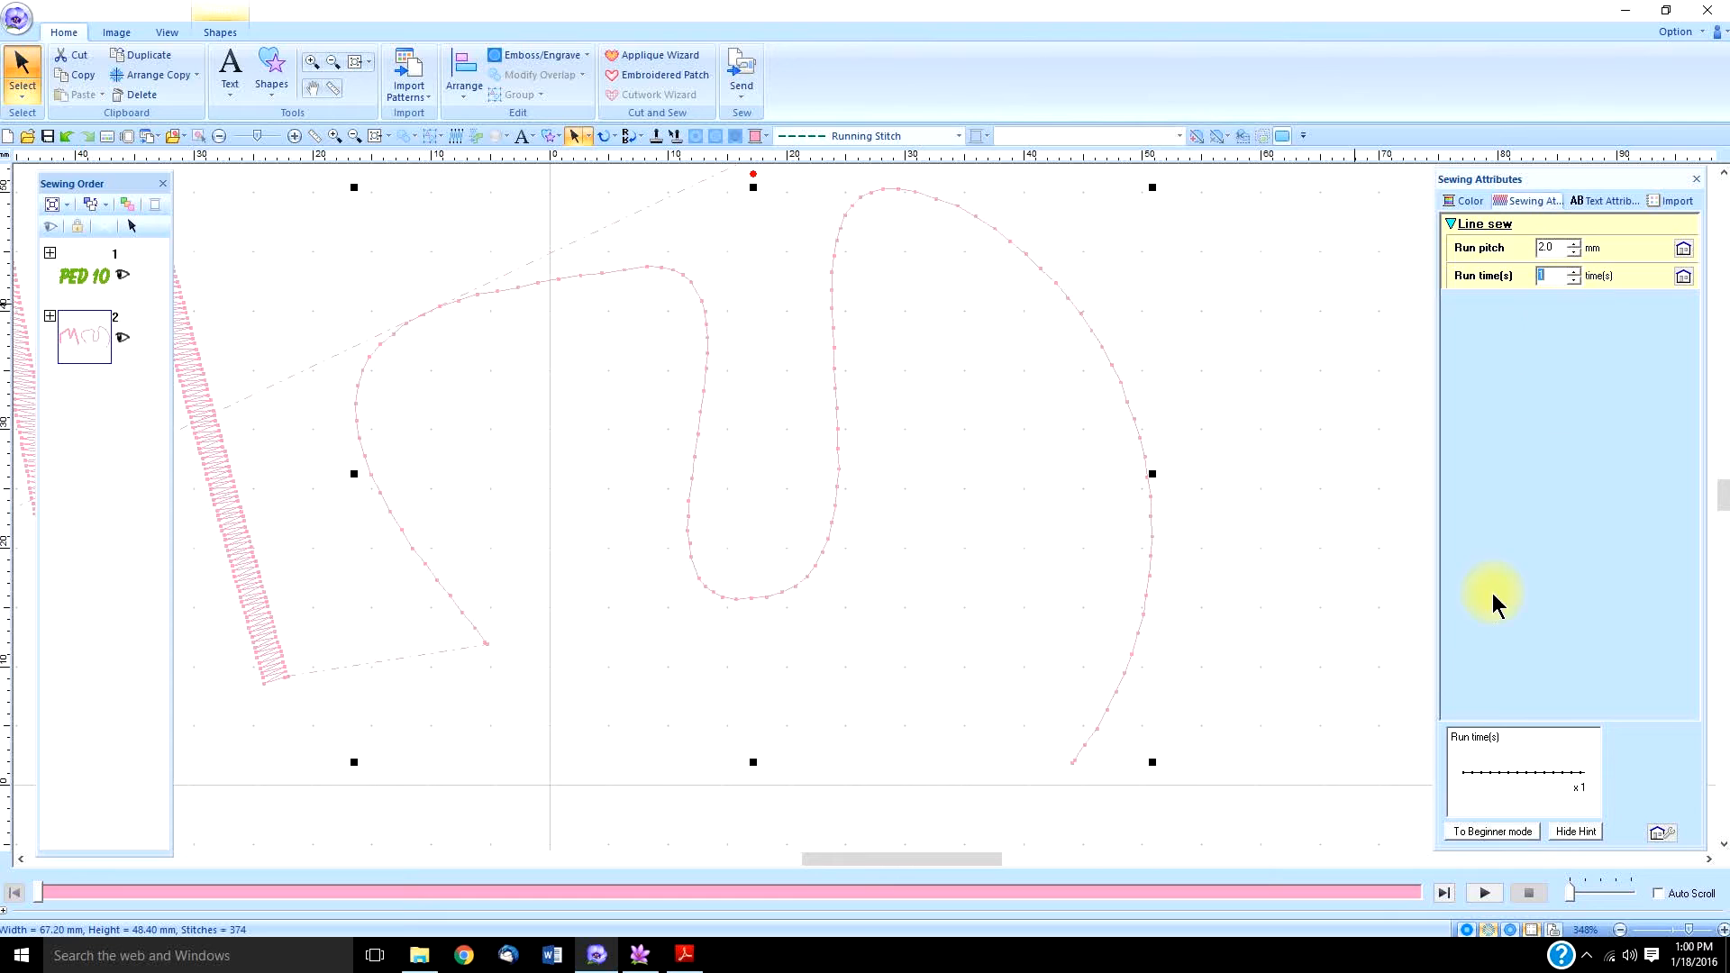
Compare stitching simulations of the curved line with Run time(s) at 1 and at 2, raising the playback speed.
click(1483, 894)
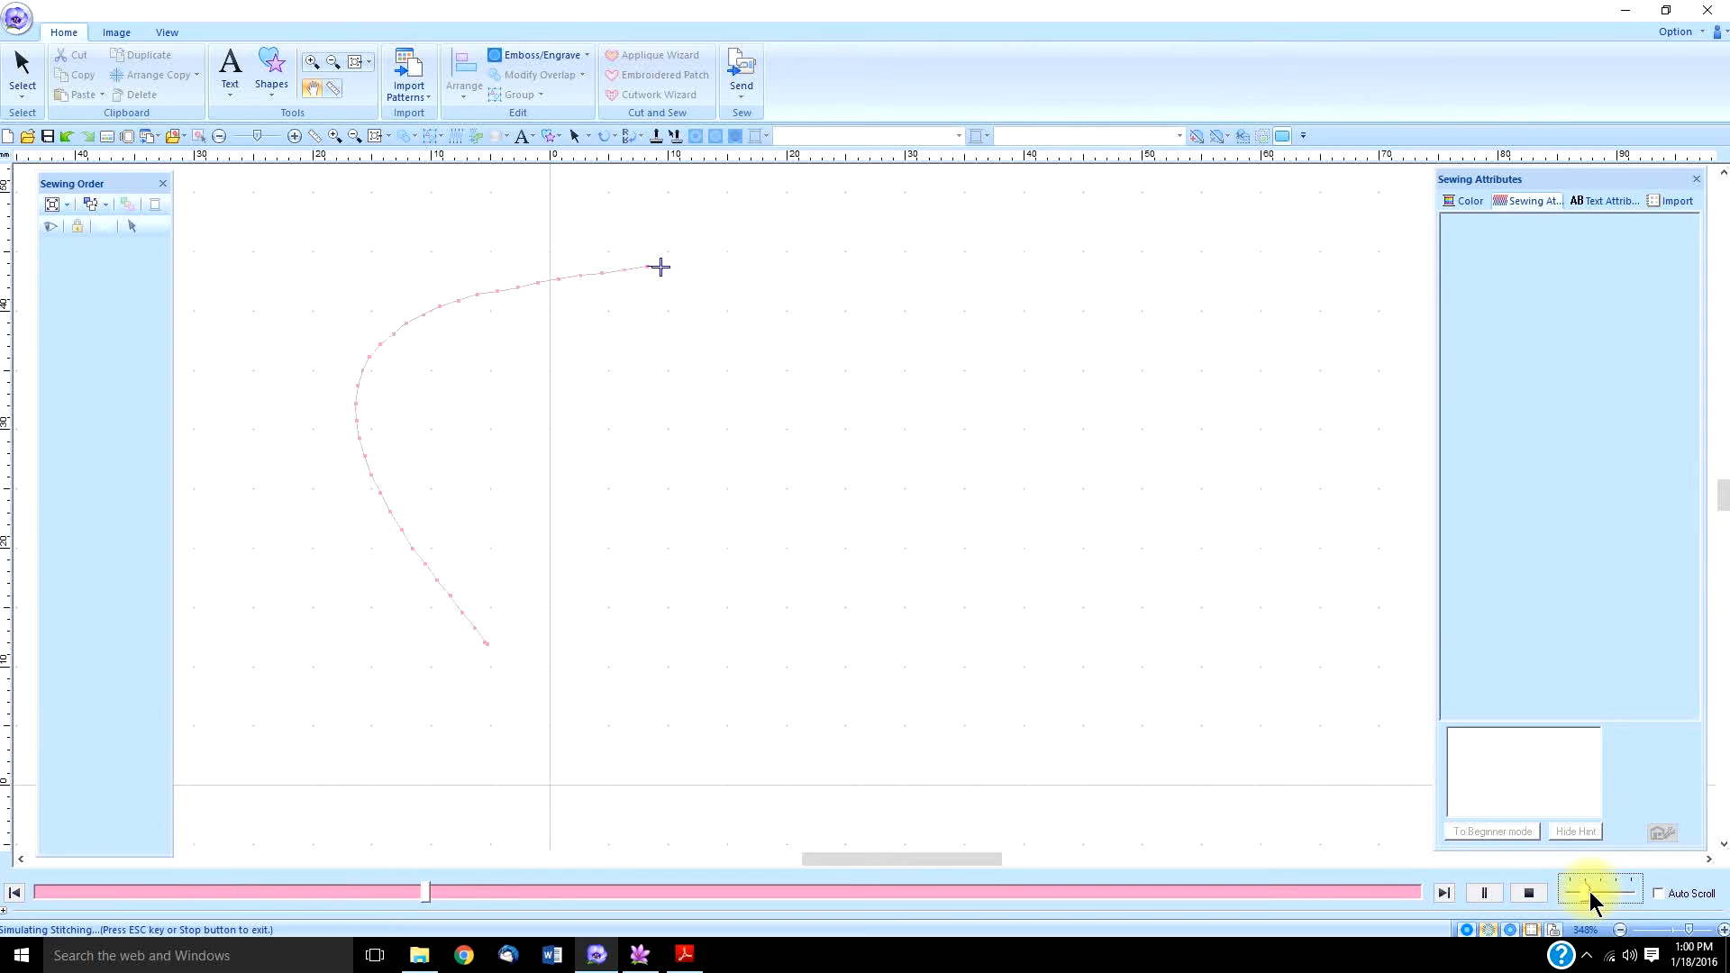
click(1526, 892)
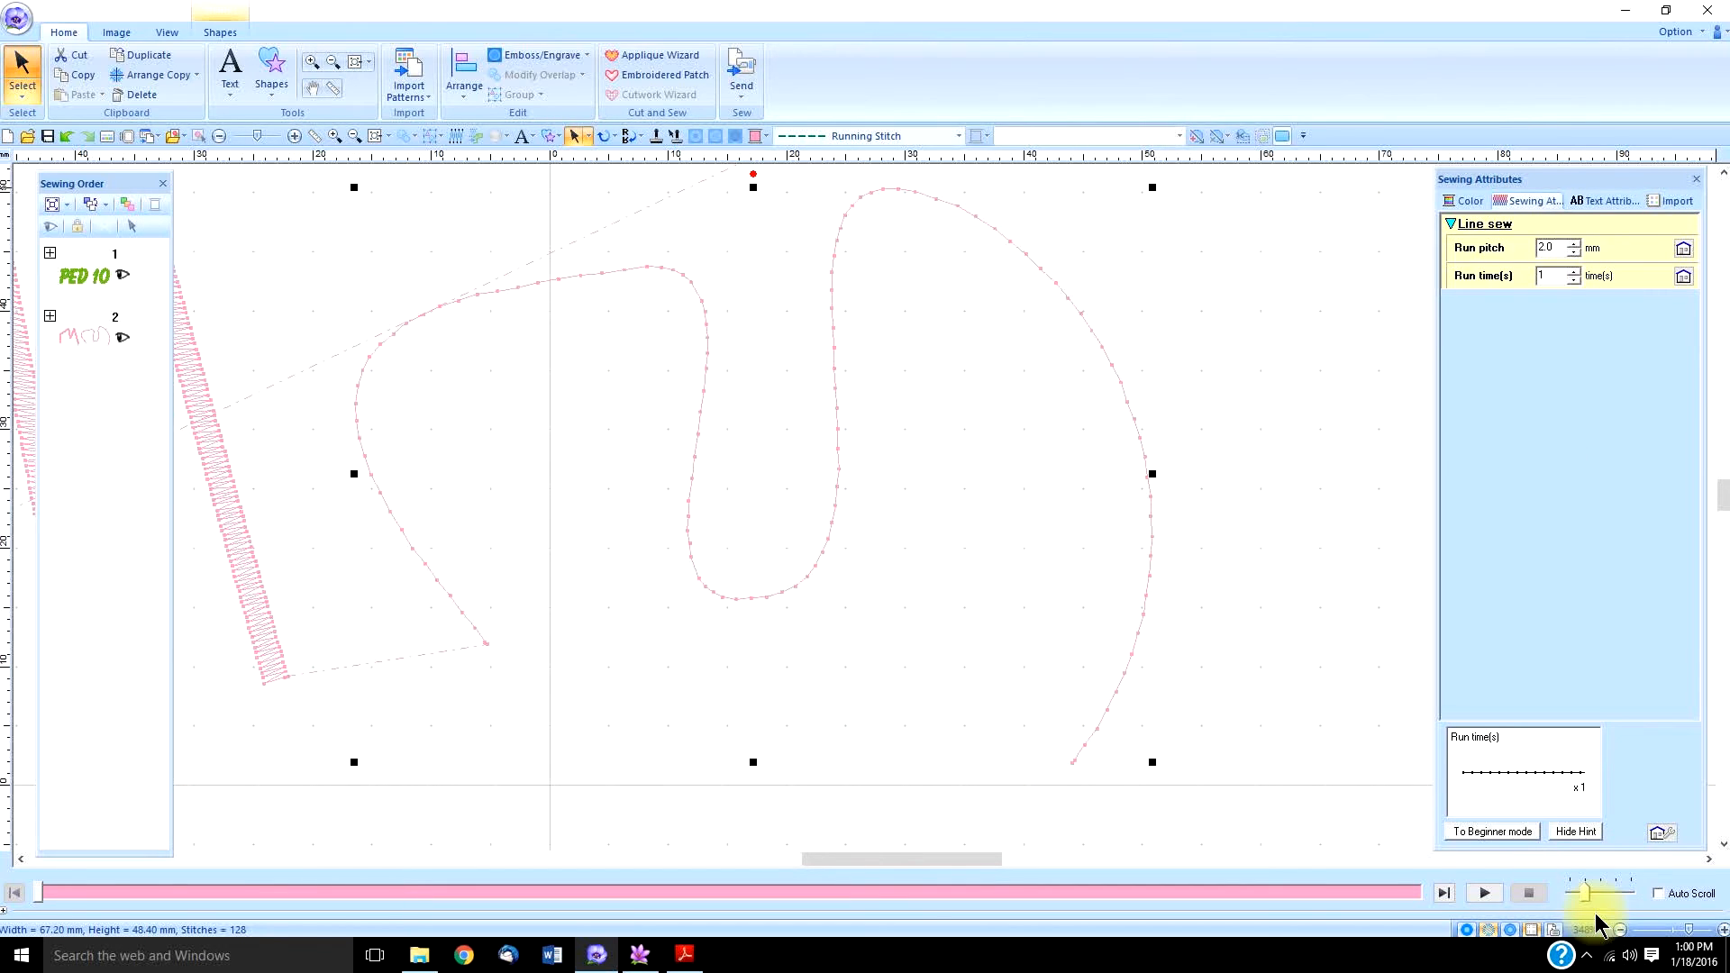
click(1484, 893)
mouse_move(1584, 894)
mouse_down()
mouse_move(1630, 897)
mouse_move(1603, 892)
mouse_up()
click(1494, 890)
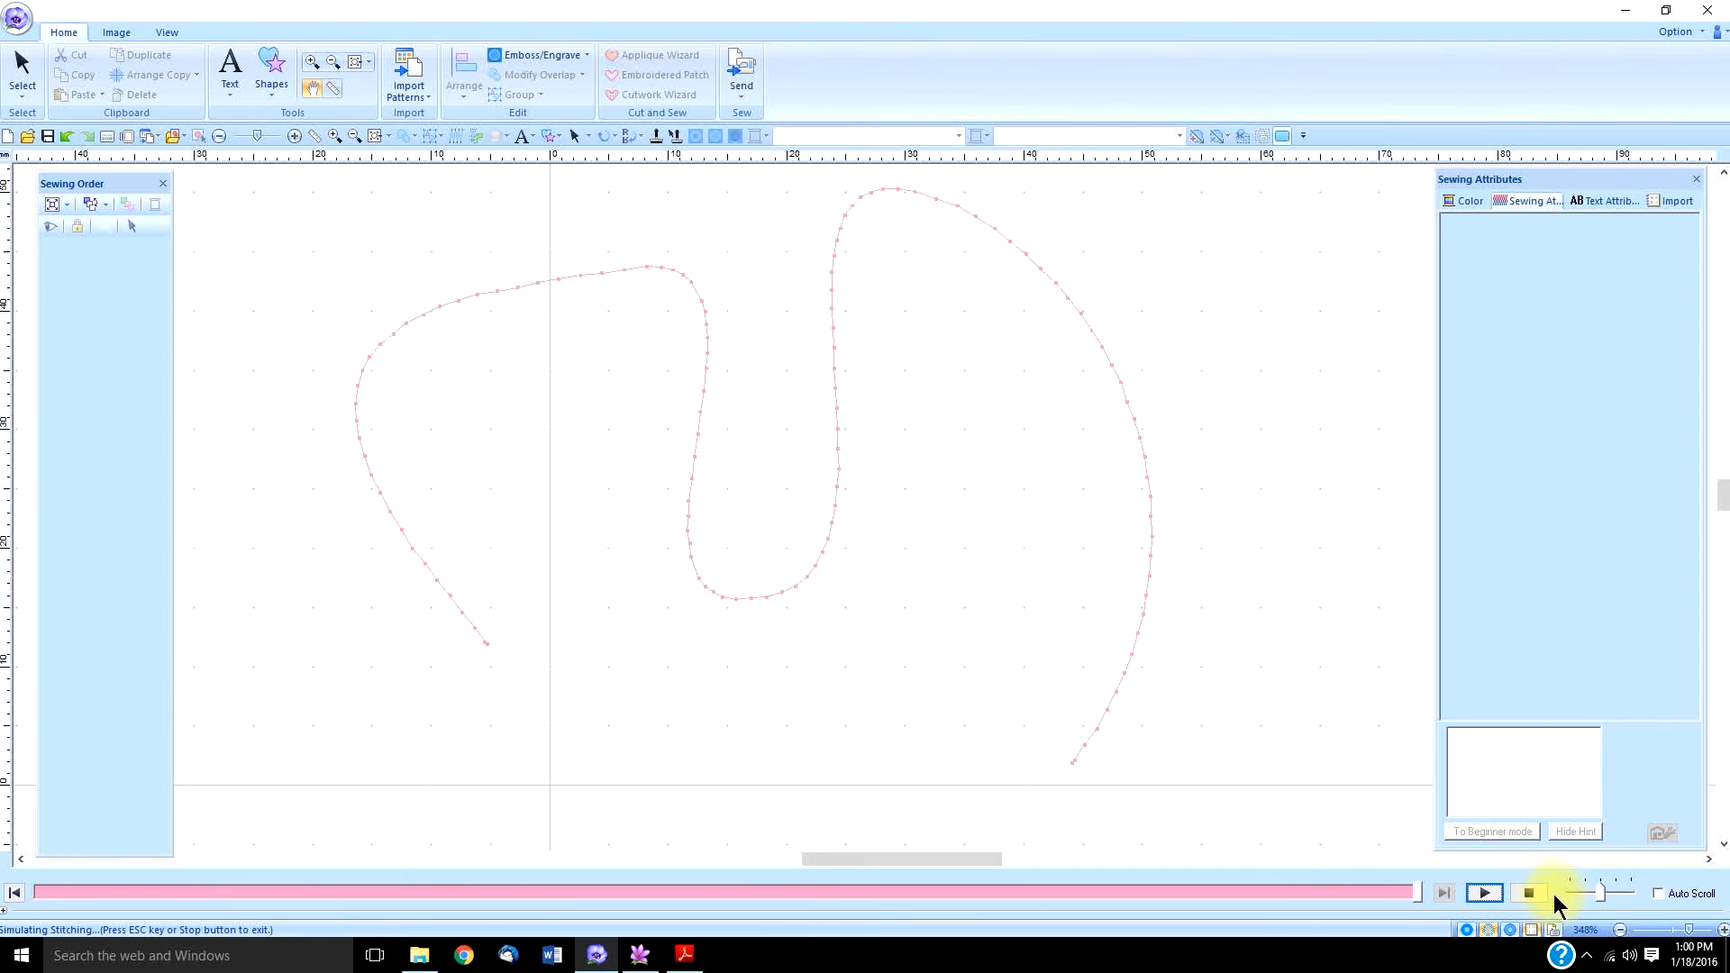
click(1538, 892)
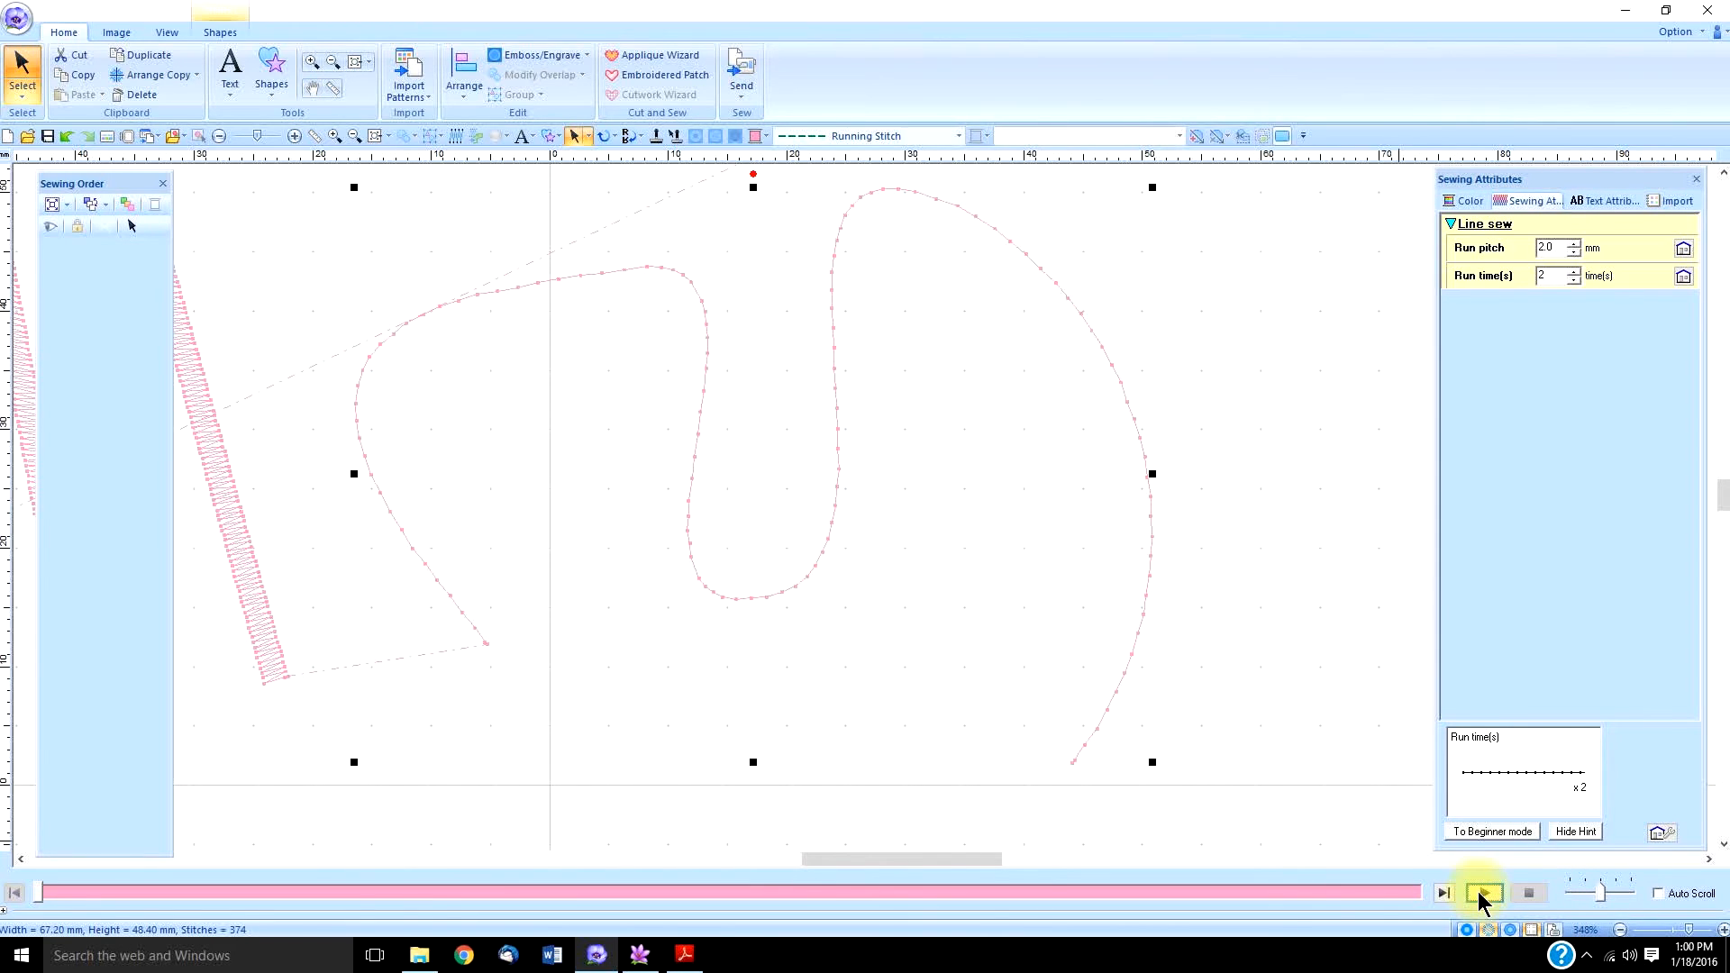
click(1481, 892)
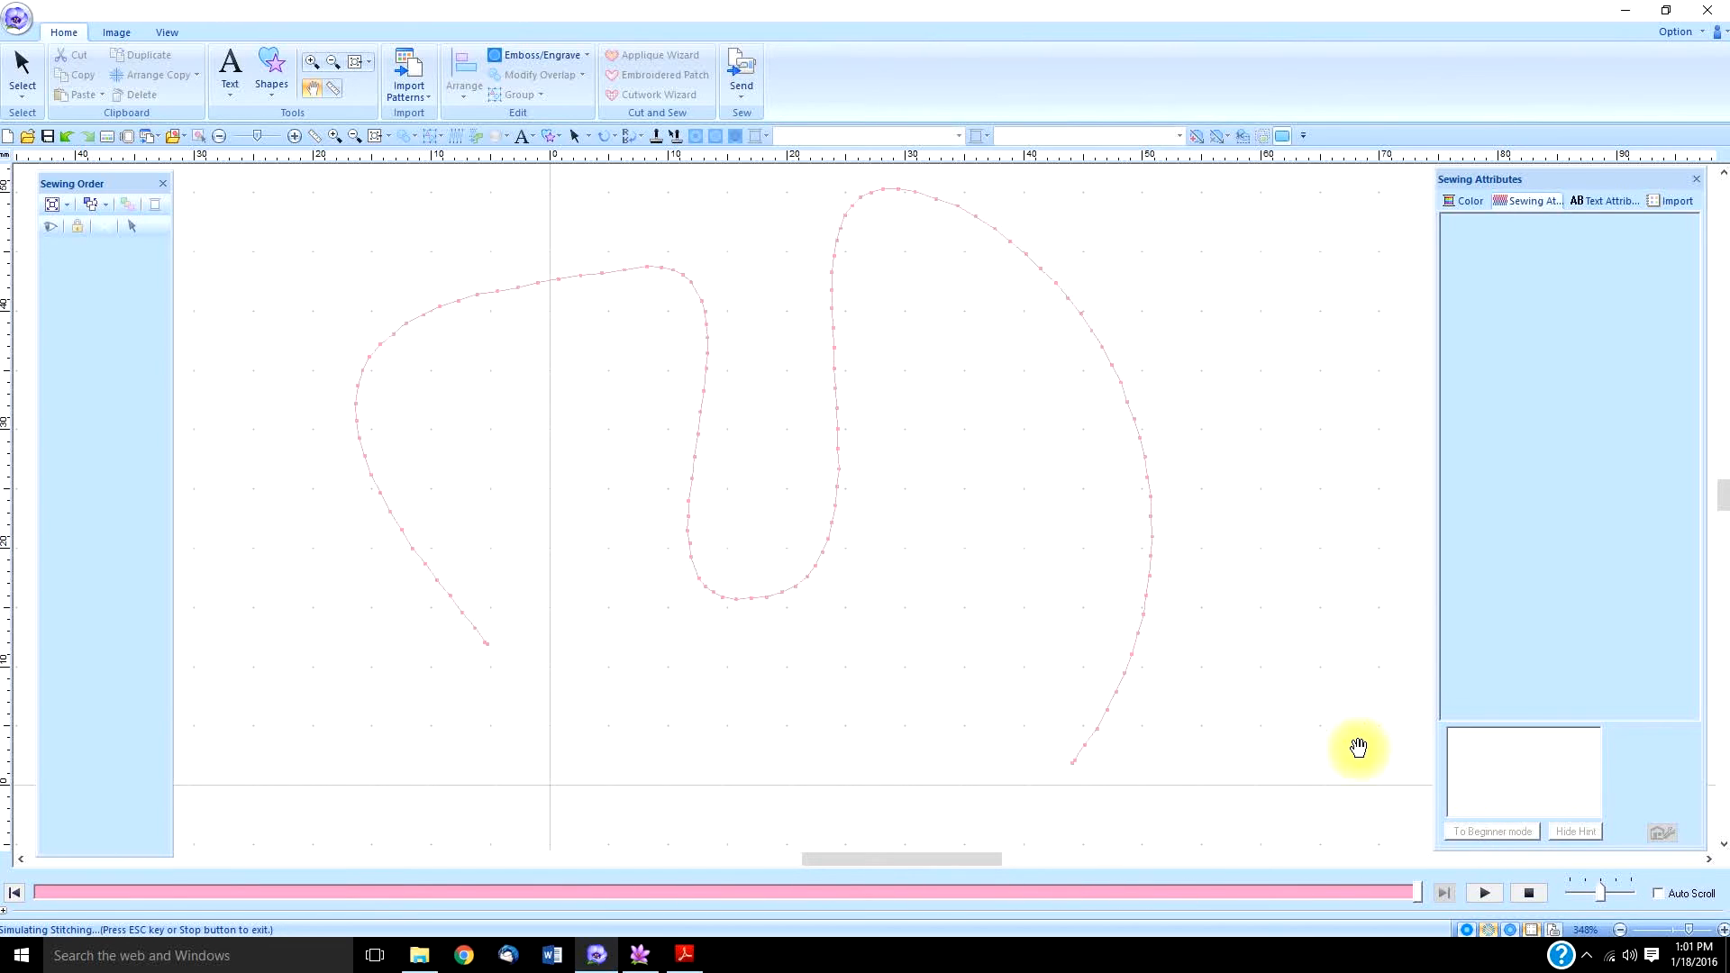
click(1482, 892)
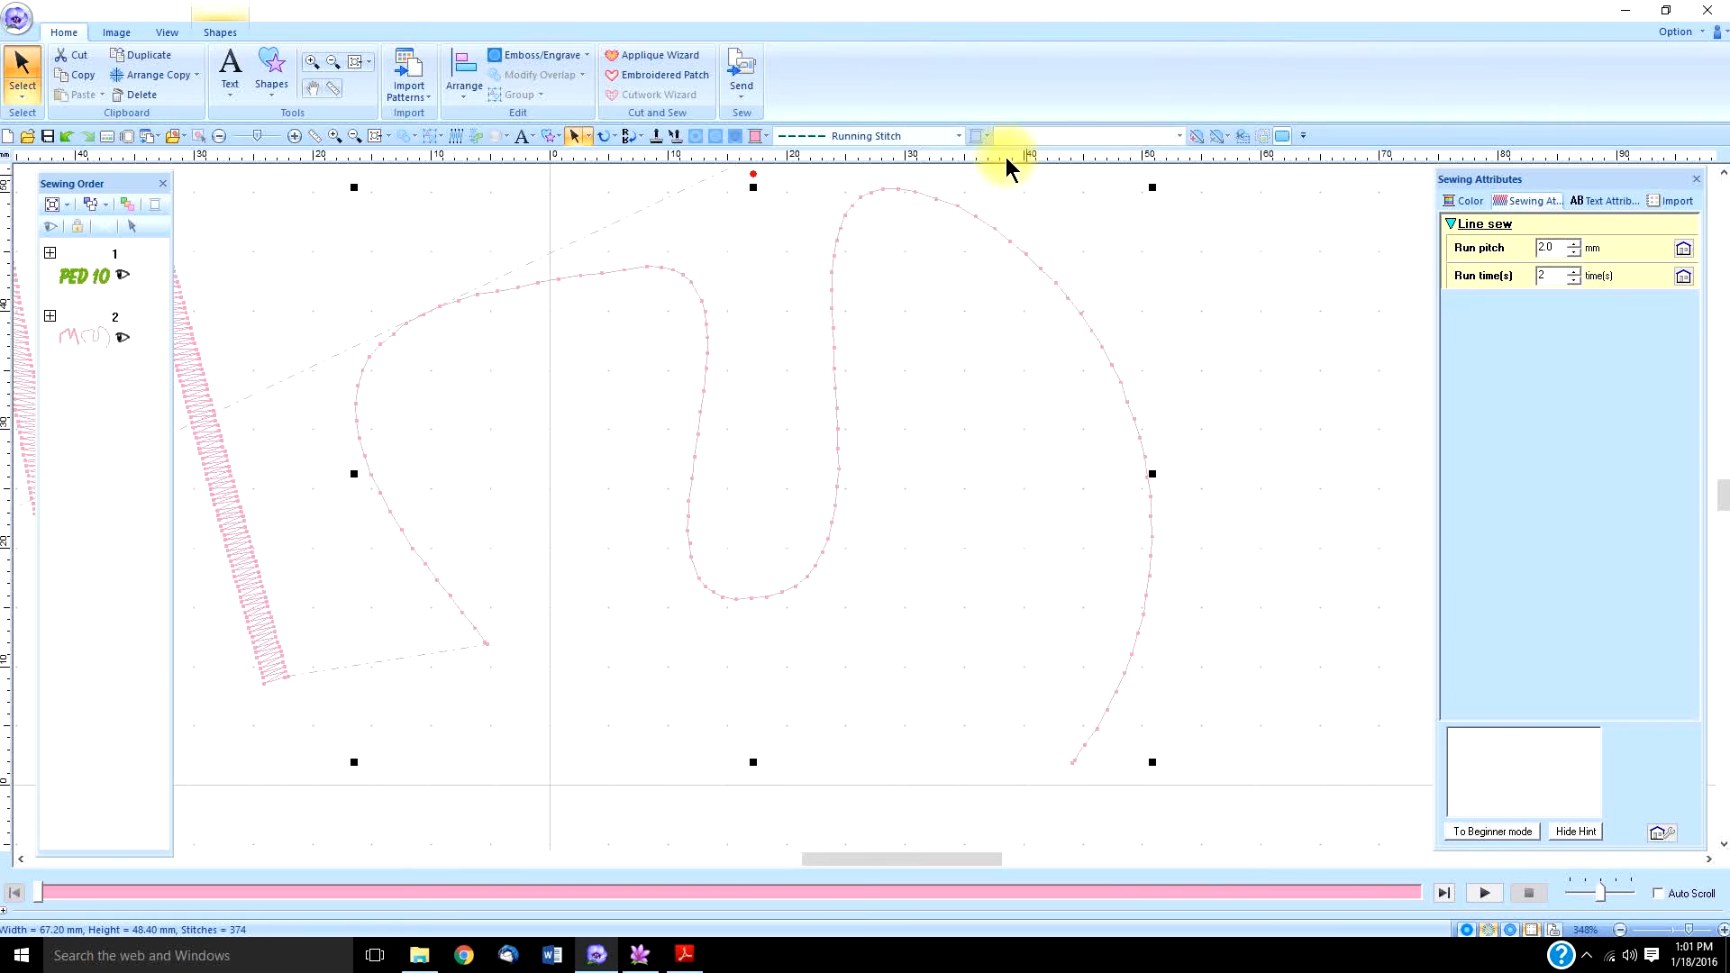
Change the curved line to Triple Stitch and simulate its stitching at the slowest playback speed.
click(958, 136)
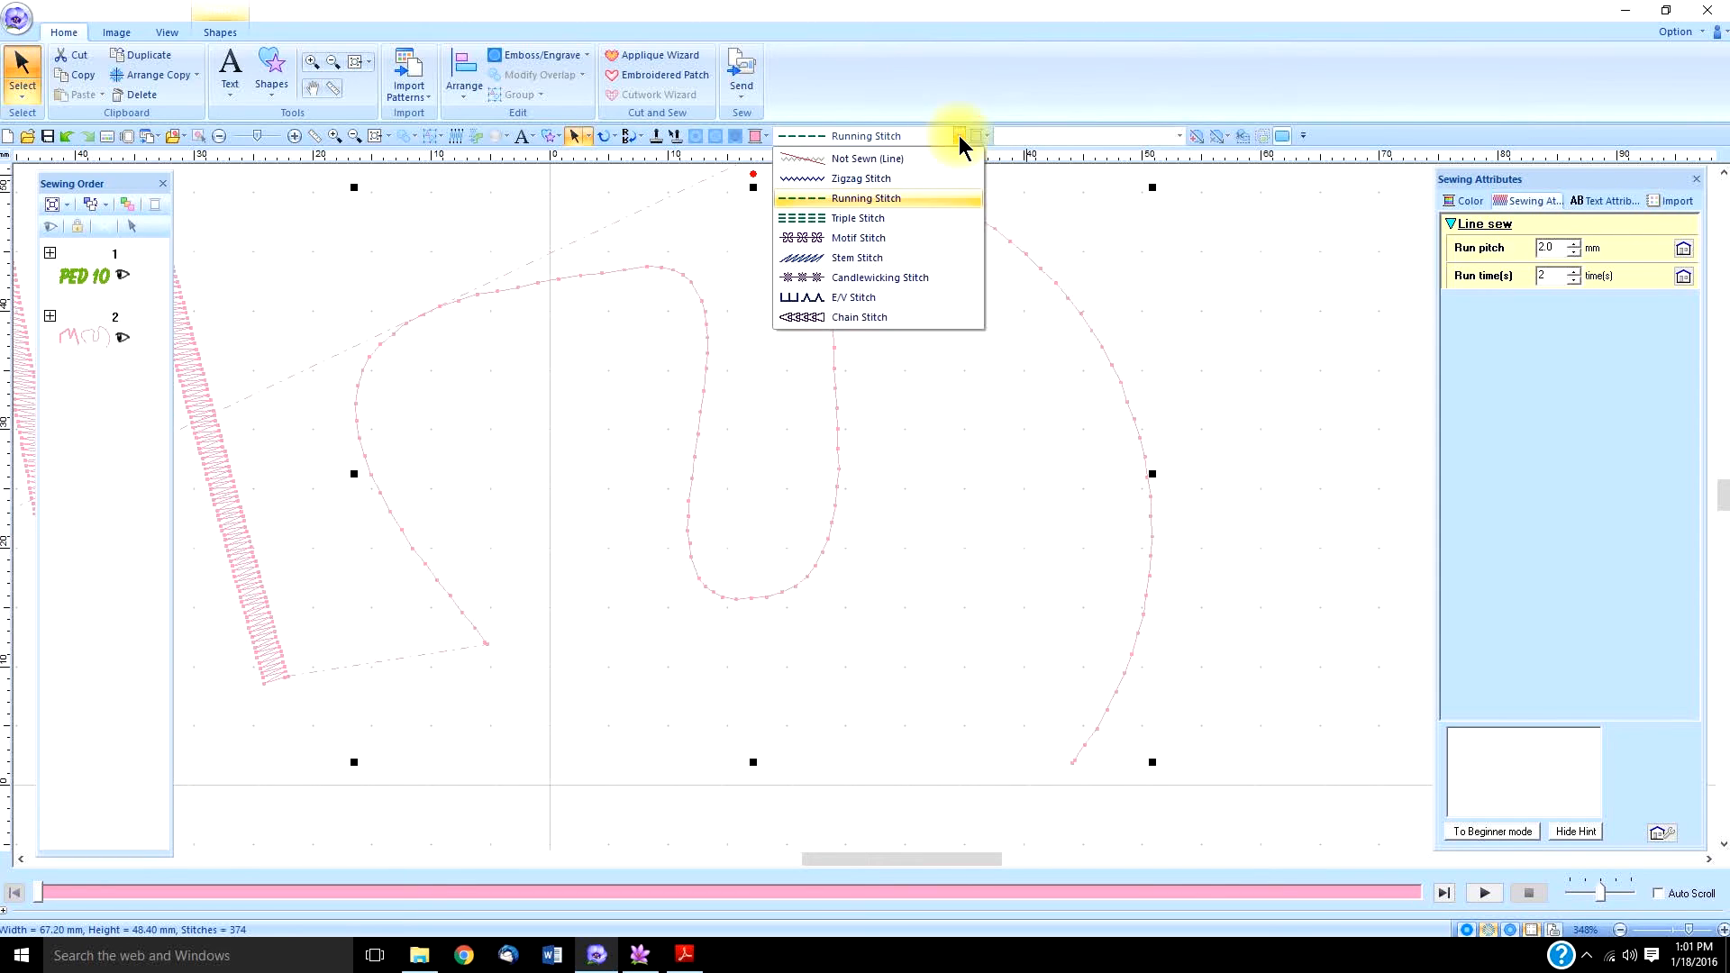
click(889, 226)
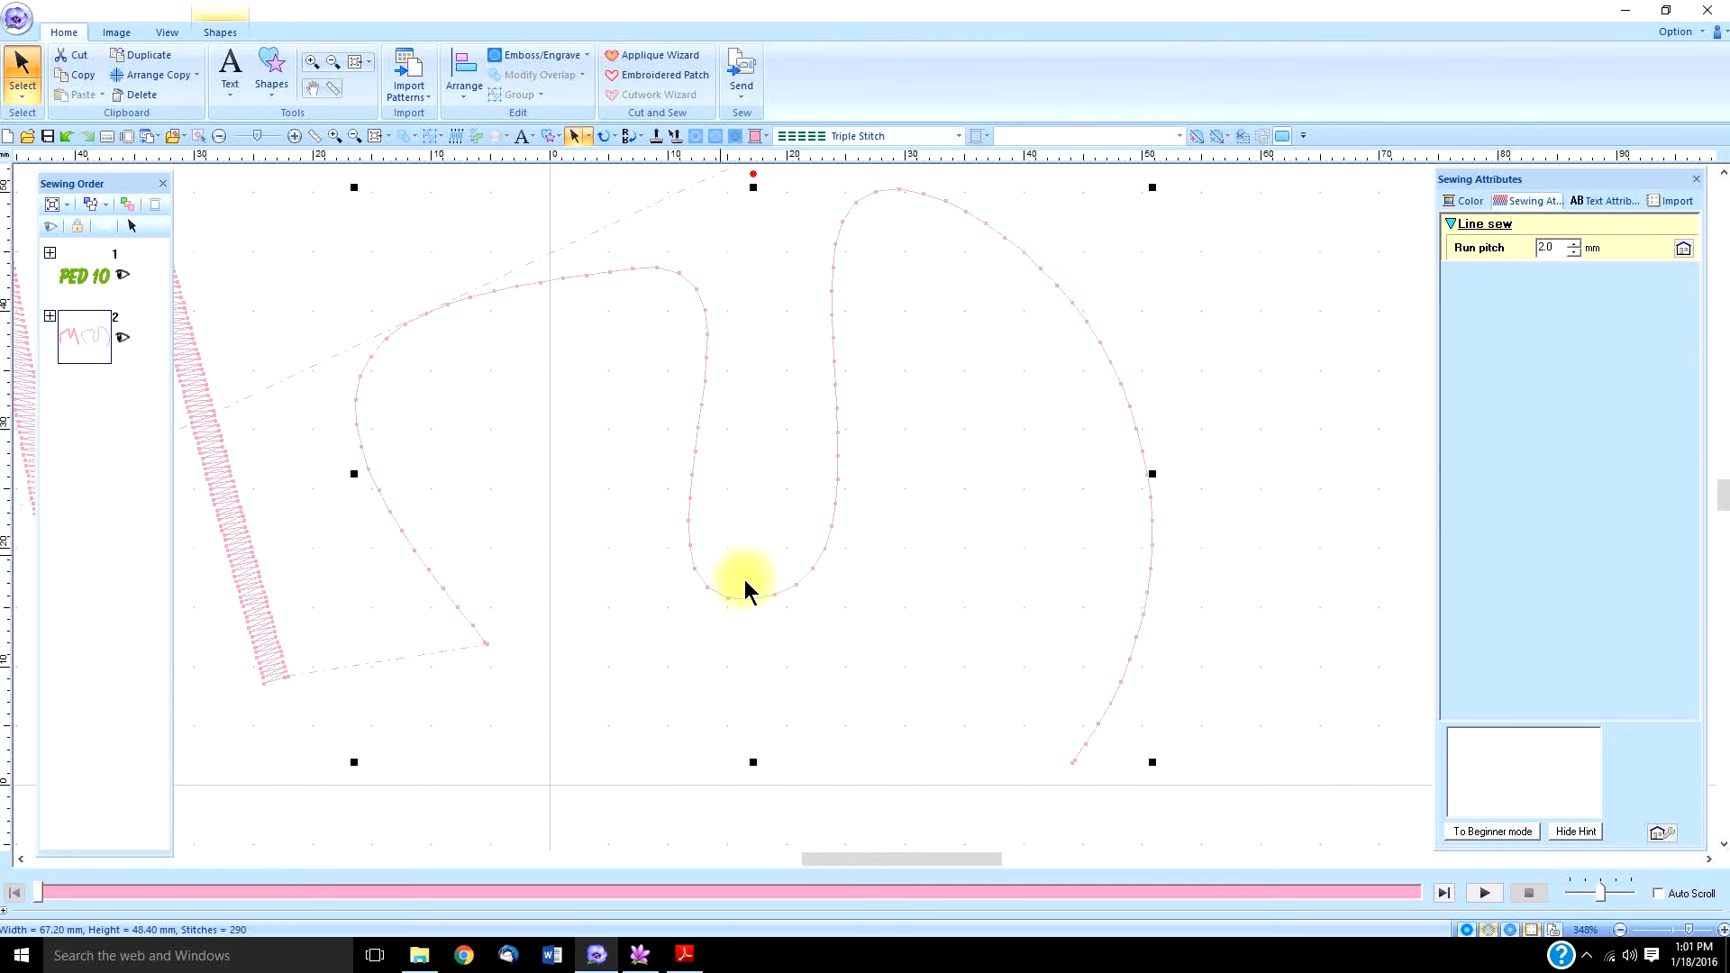
click(1485, 894)
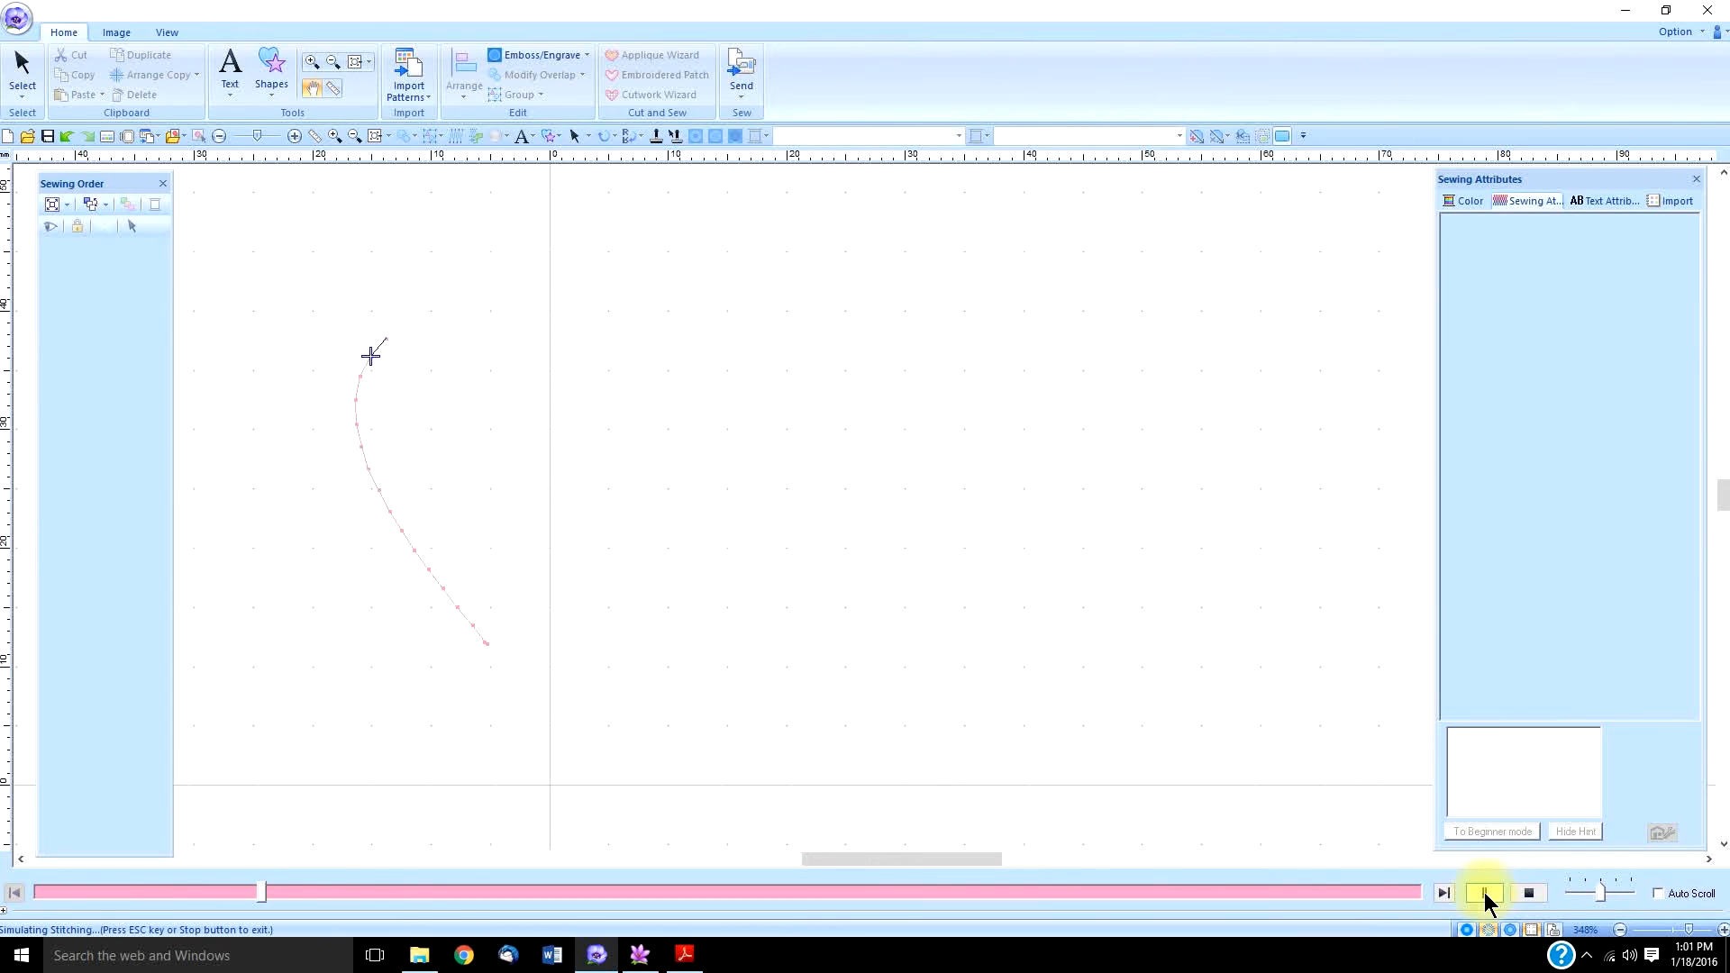
drag(1597, 890, 1566, 891)
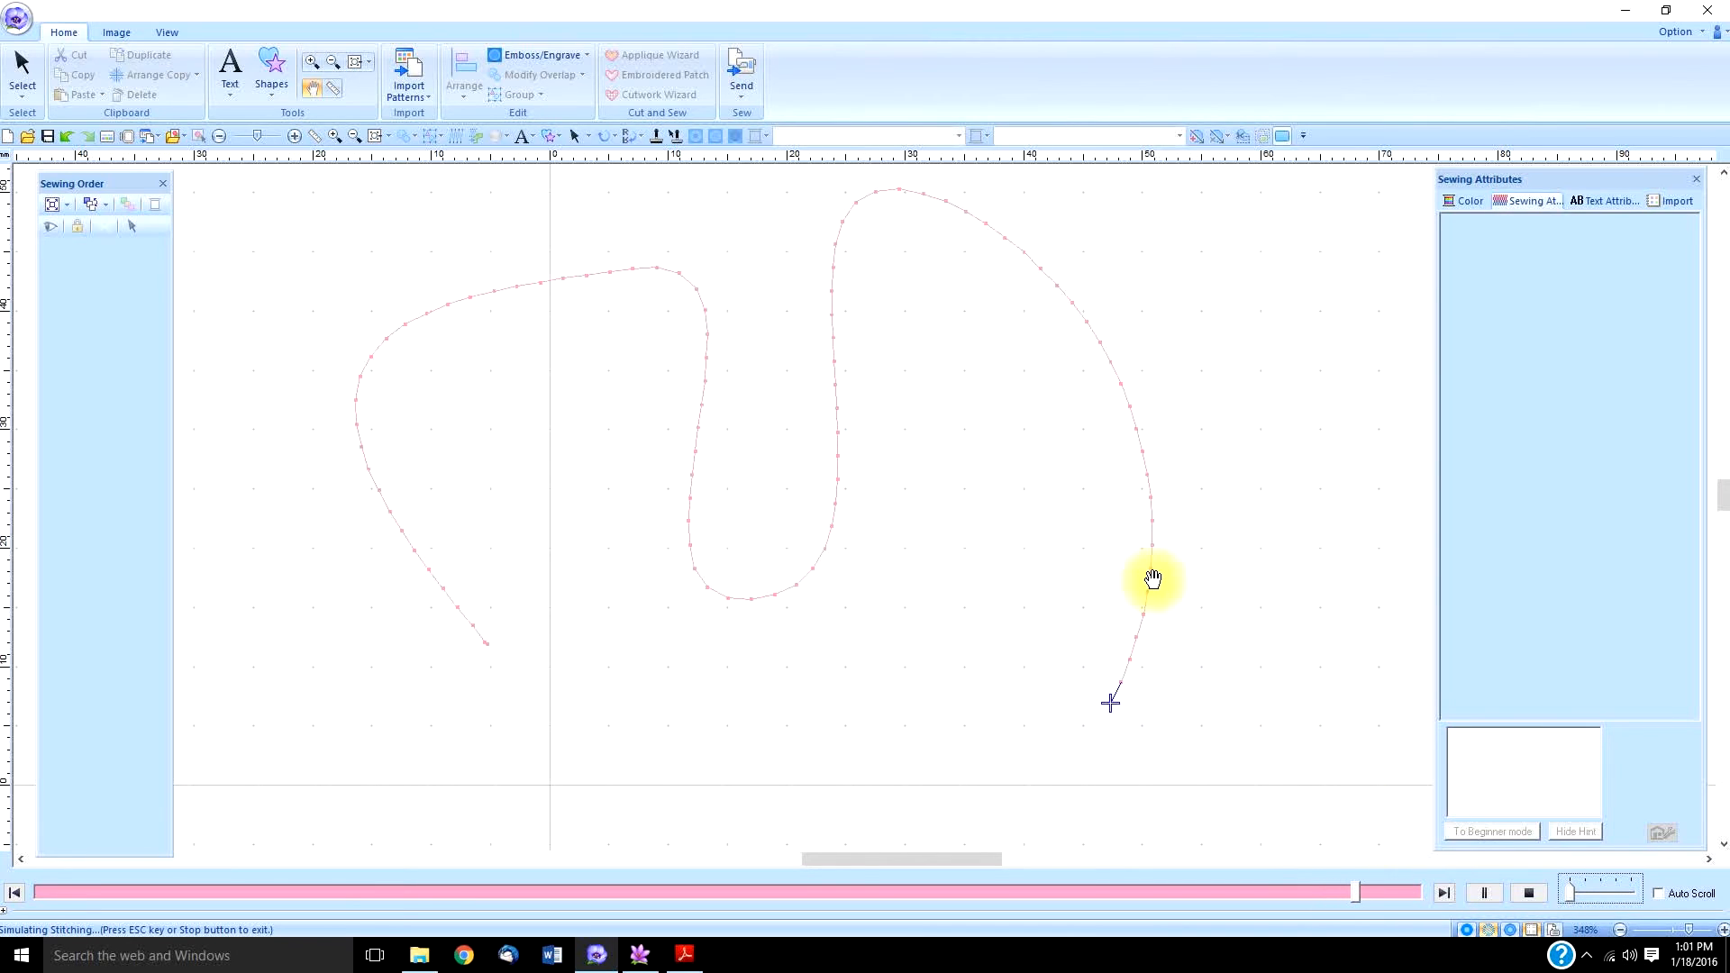
click(1528, 892)
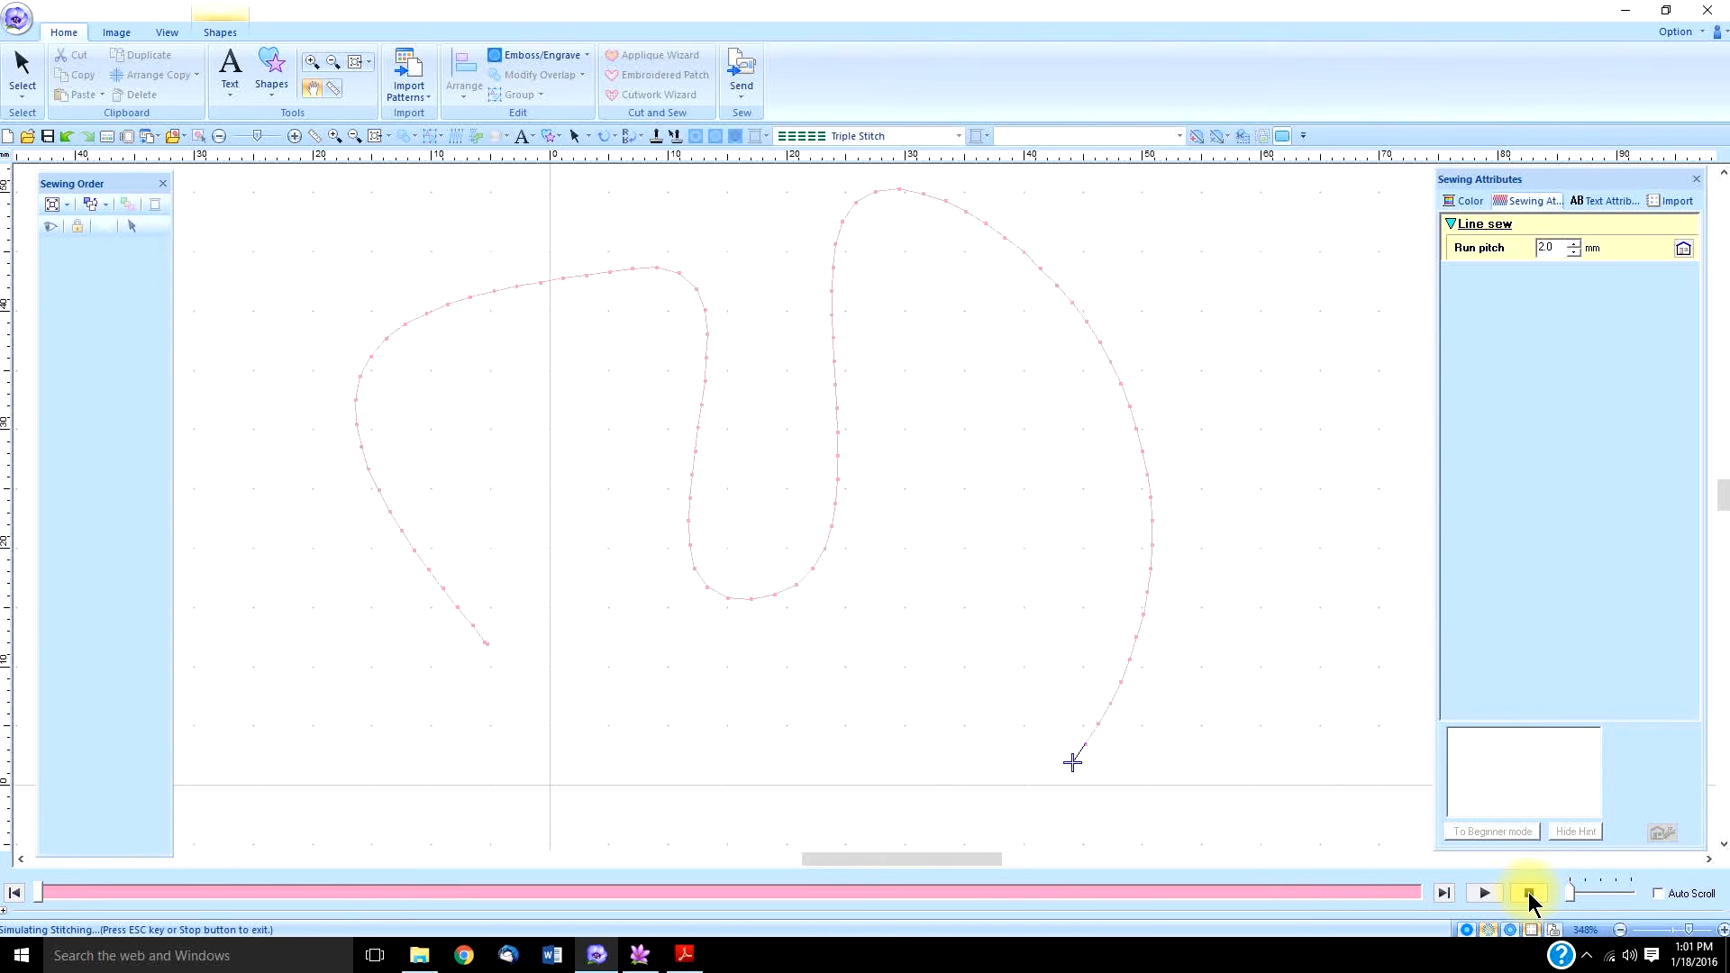
Change the curved line to Motif Stitch, browse the motif patterns, and apply chain2.
click(956, 137)
click(867, 246)
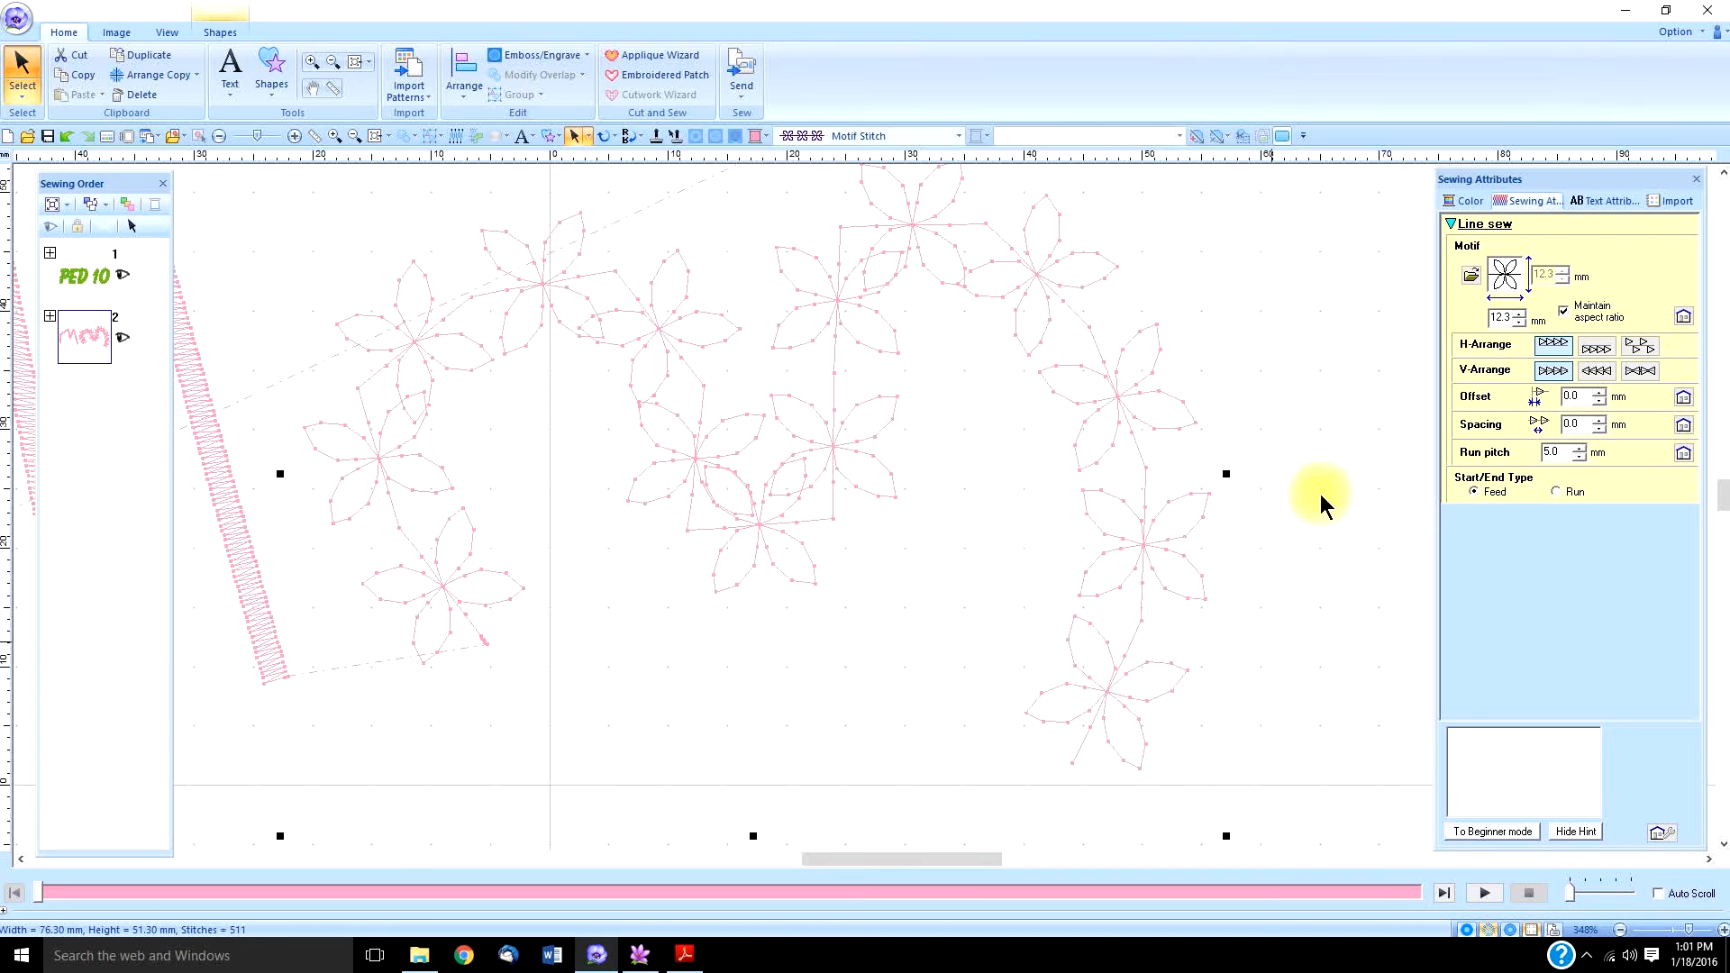
click(1470, 275)
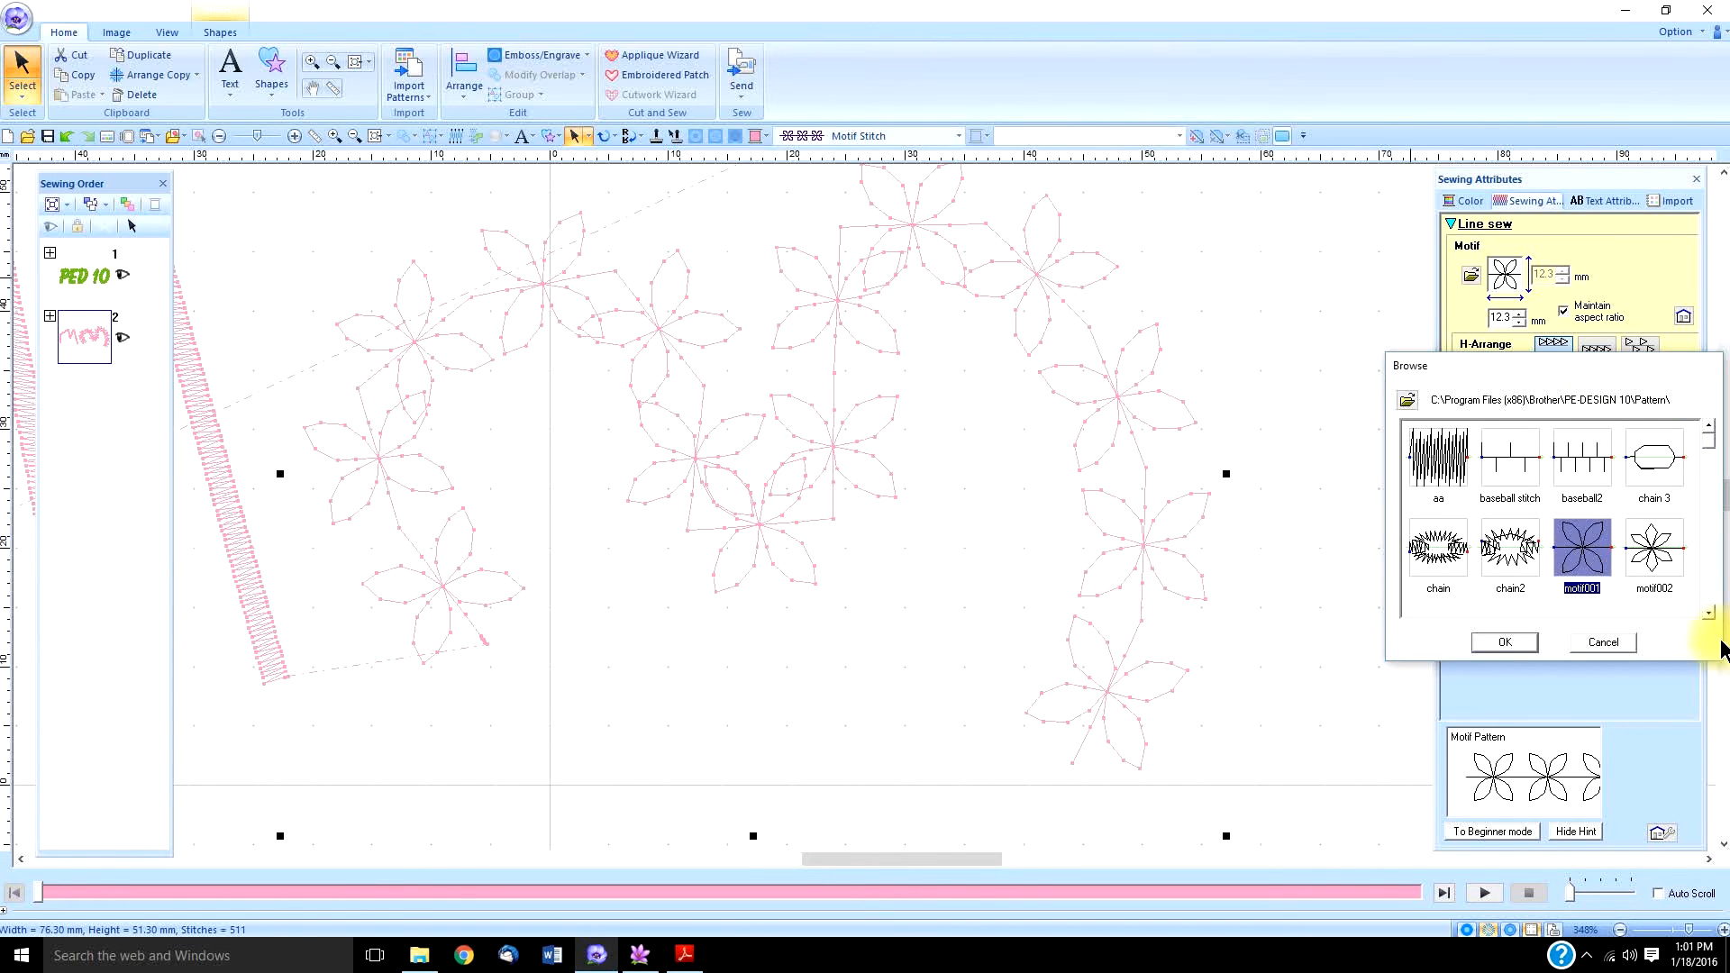
scroll(1708, 613, down, 5)
scroll(1710, 608, down, 3)
scroll(1710, 432, down, 2)
click(1709, 424)
scroll(1709, 434, up, 9)
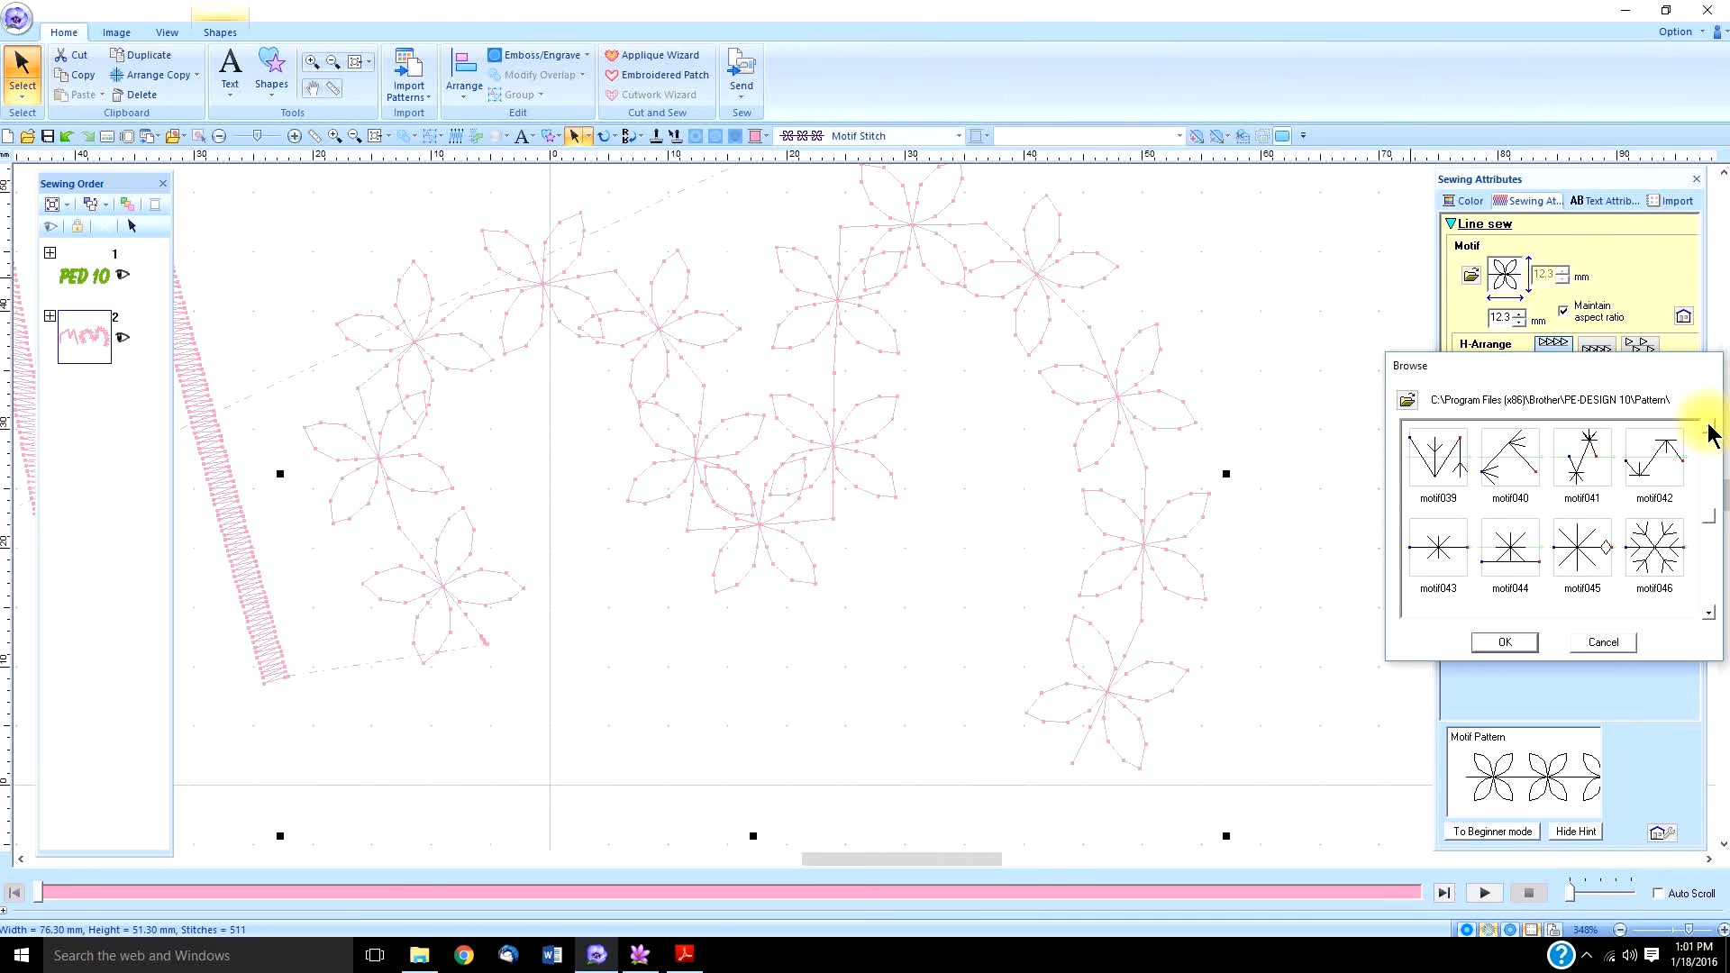
scroll(1709, 434, up, 6)
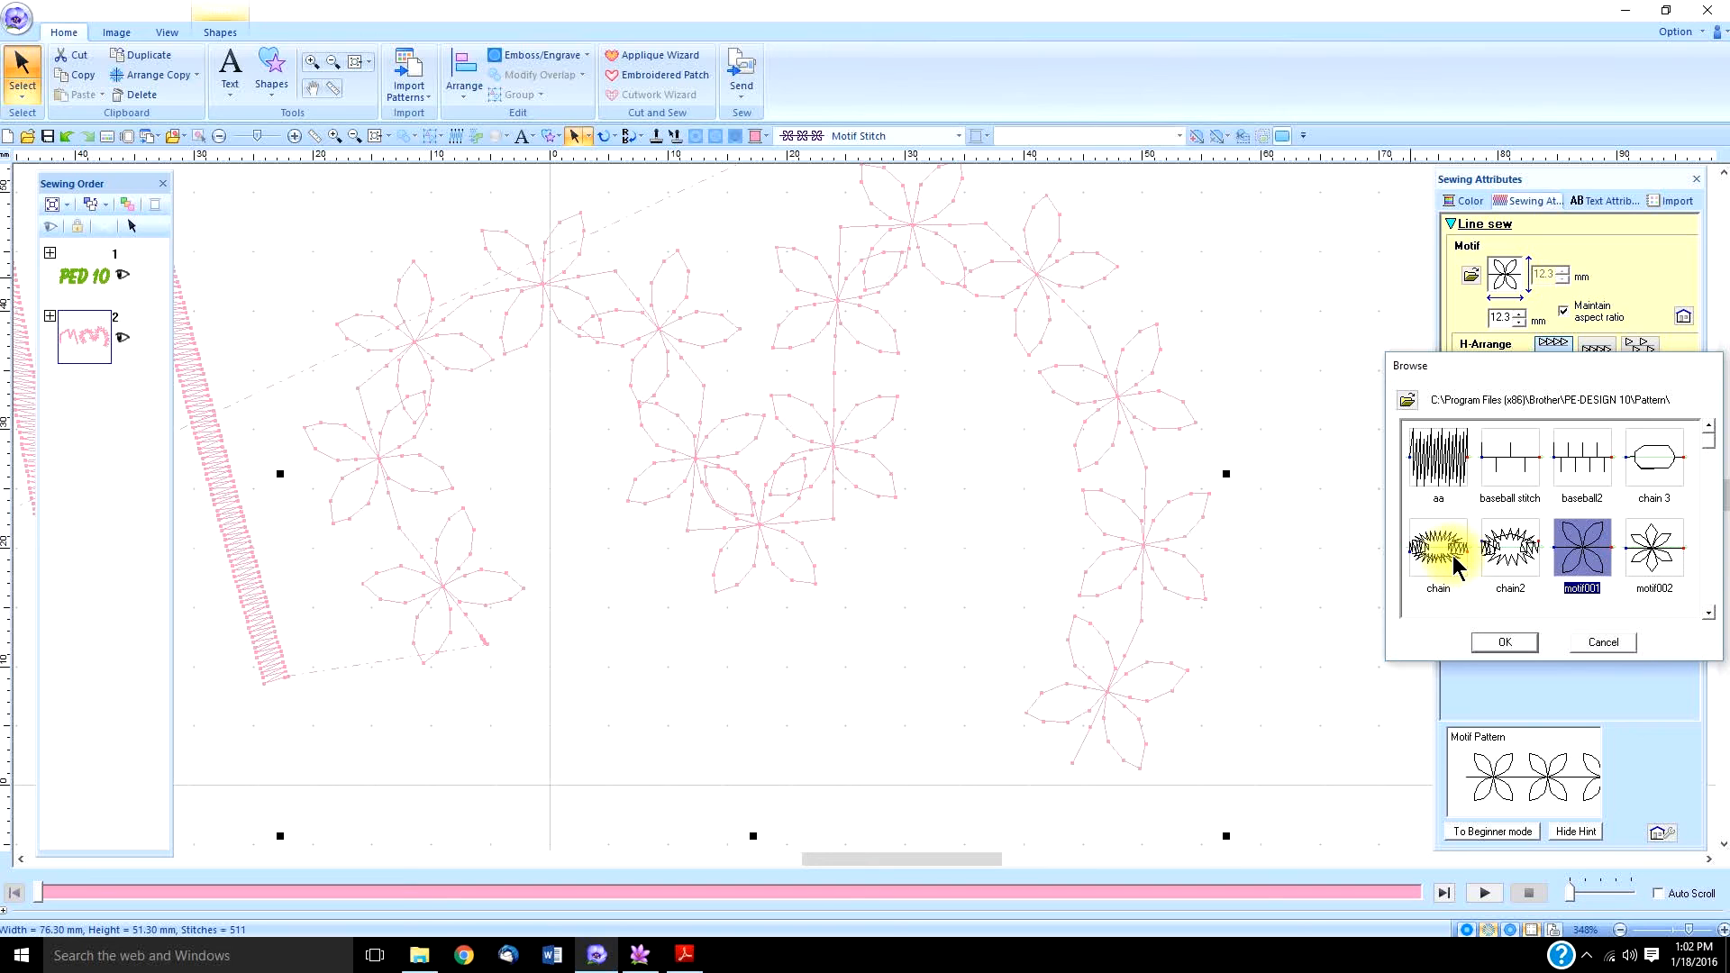
click(1506, 559)
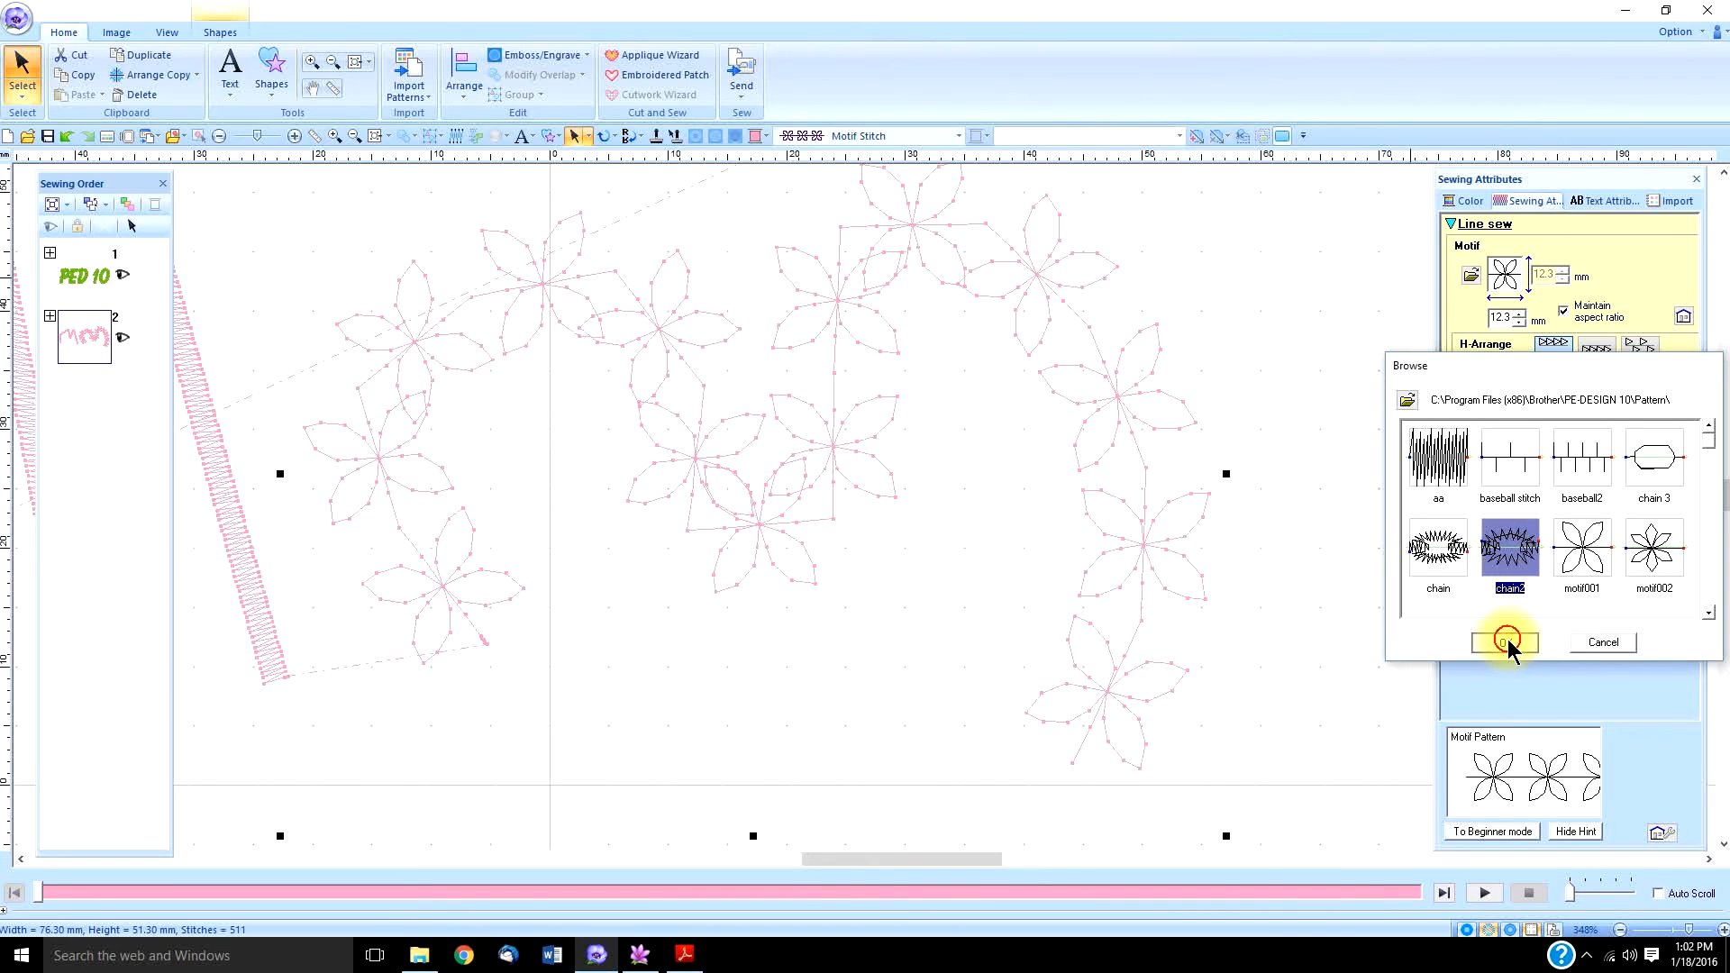
click(1504, 642)
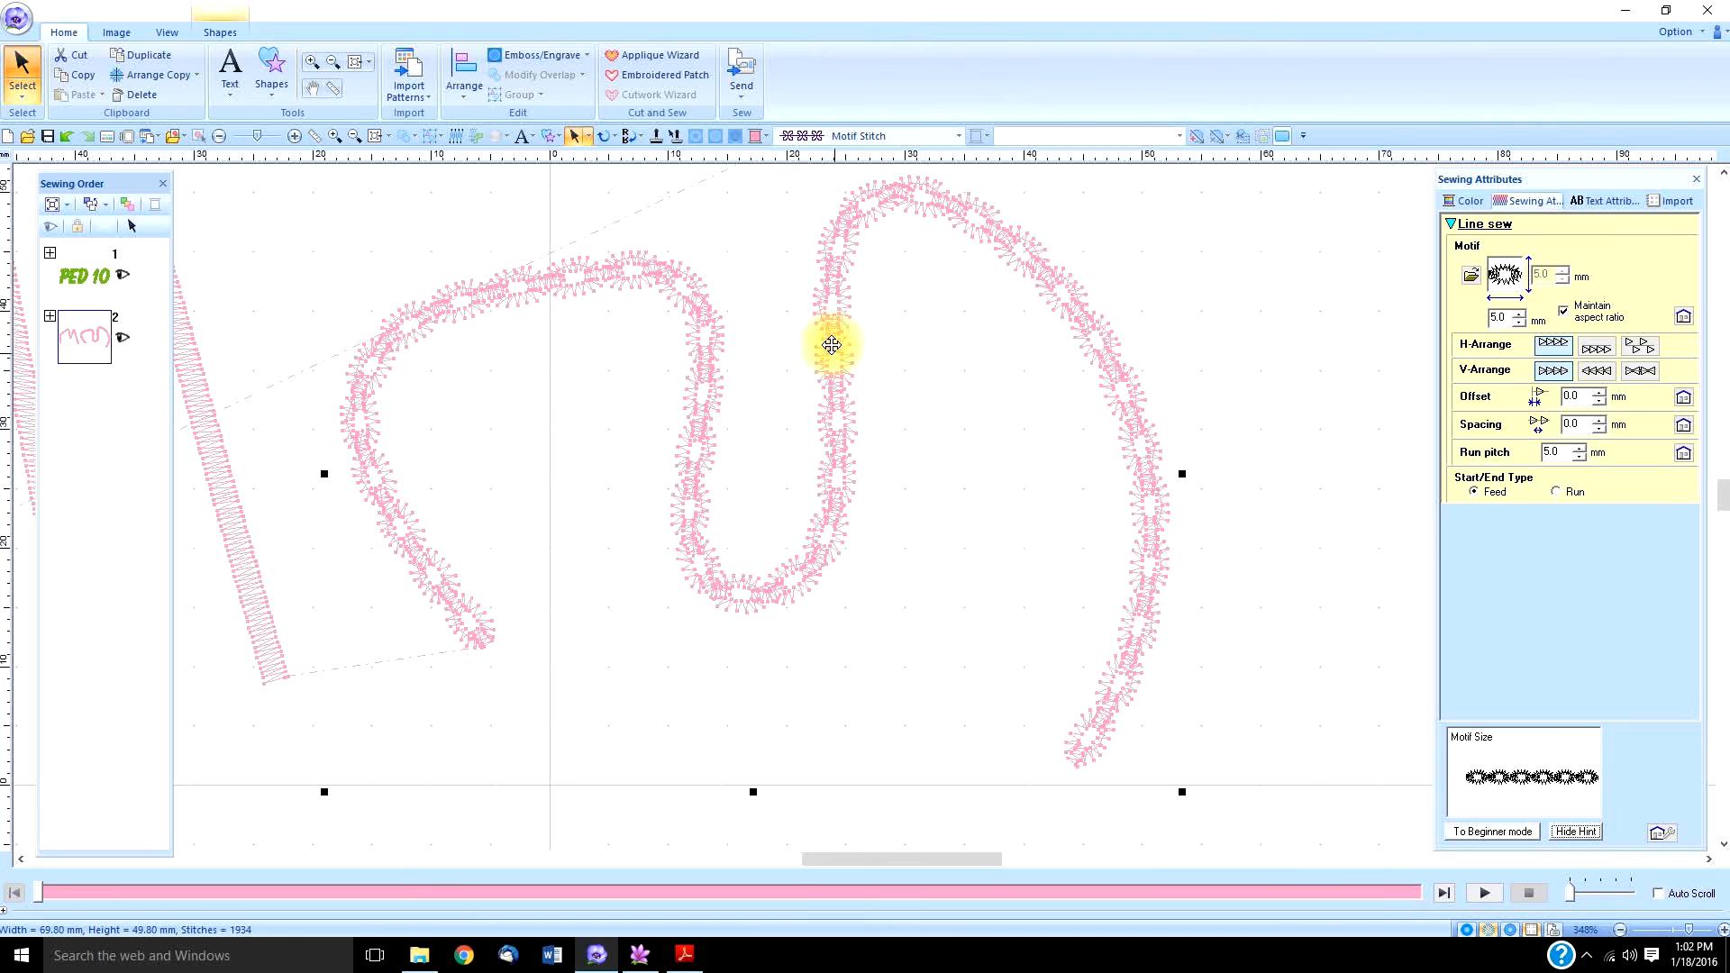
Replace the curved line's motif pattern with the flower motif001.
click(1470, 277)
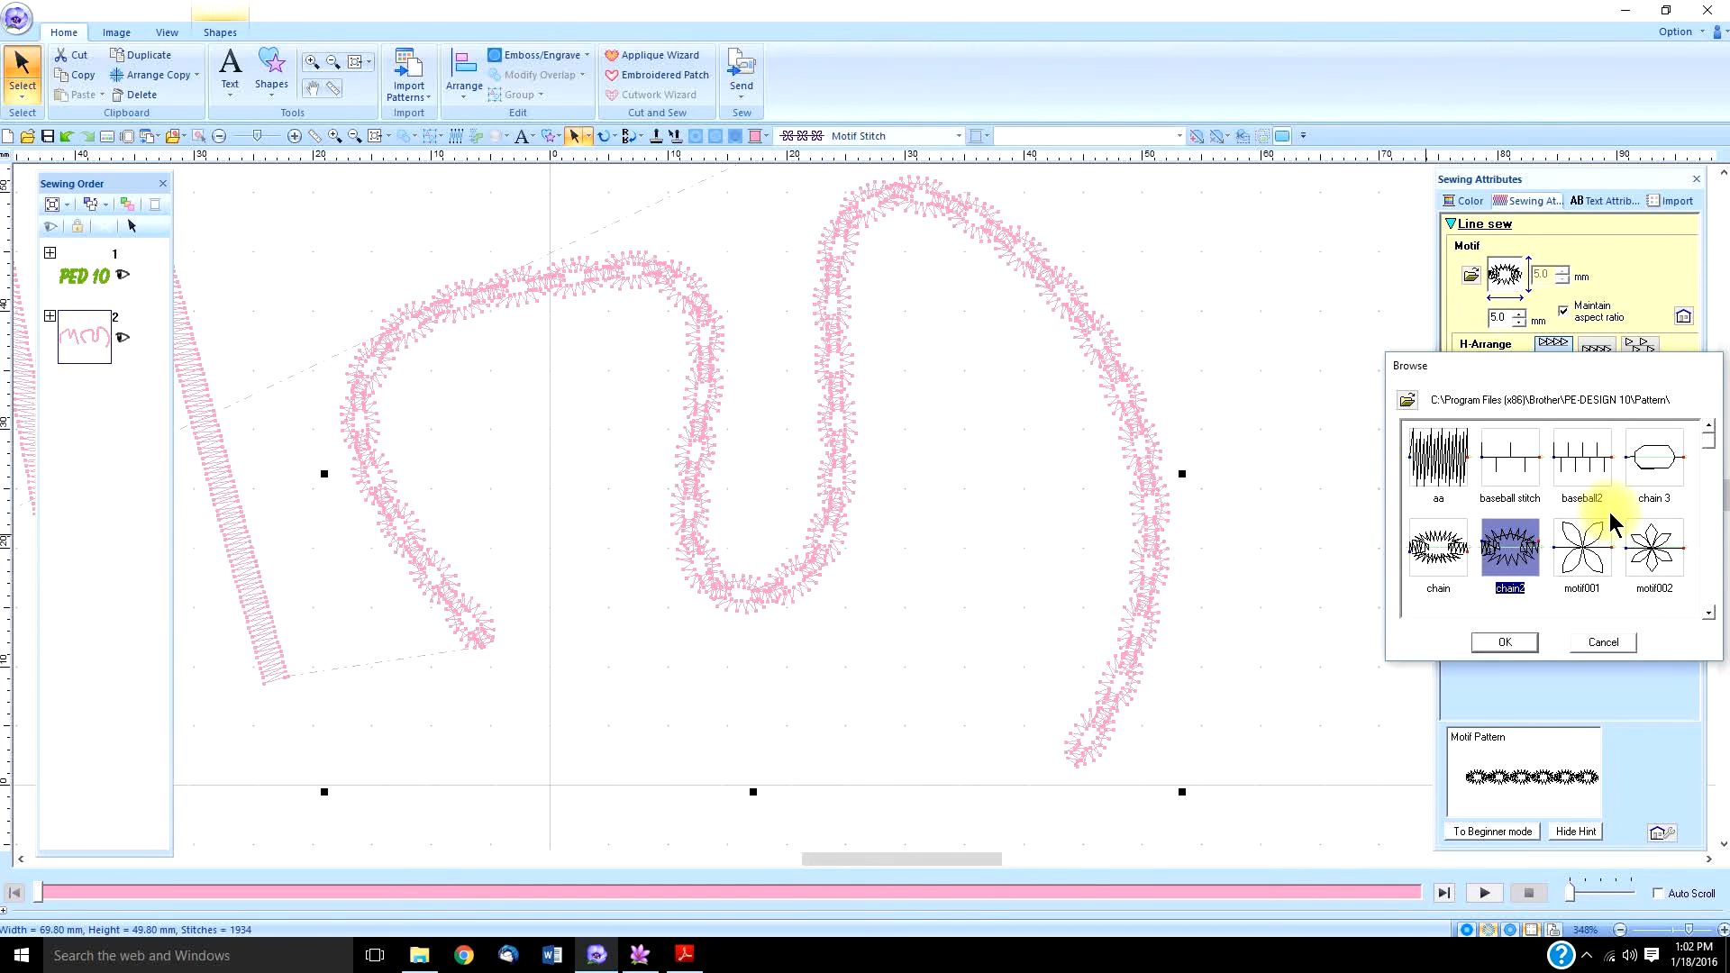
click(1583, 546)
click(1503, 642)
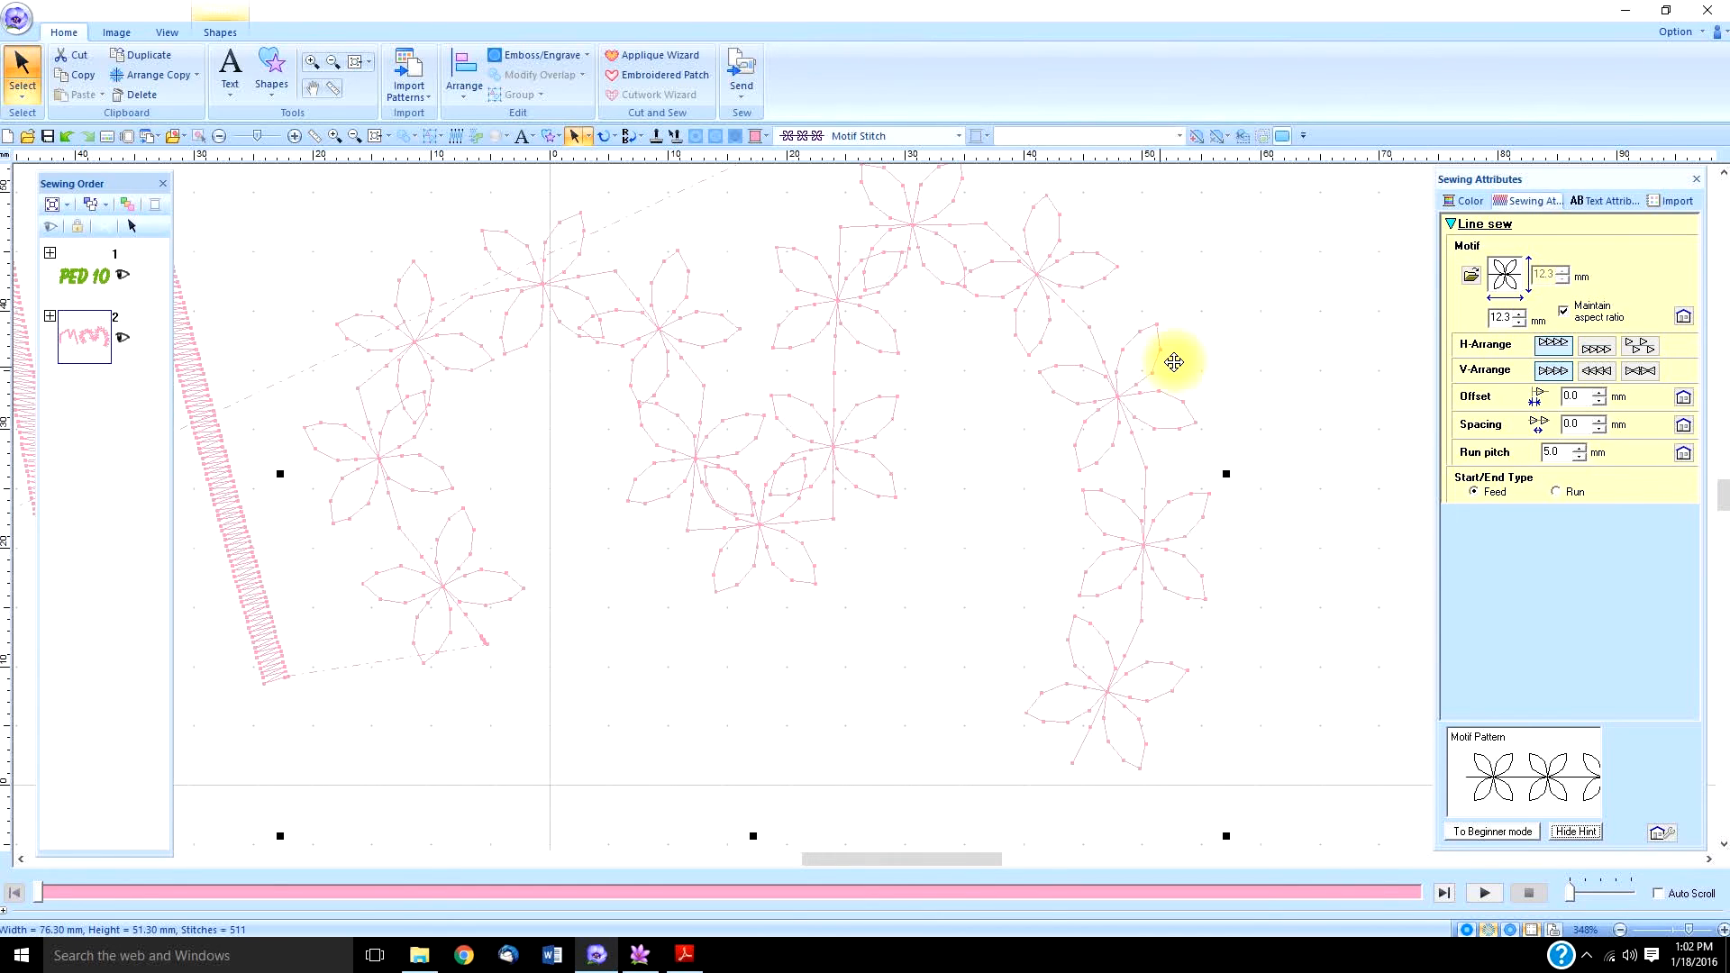
Try motif sizes of 2.0 mm and 5.5 mm on the curved line with Maintain aspect ratio on, and restore the default size.
click(1563, 311)
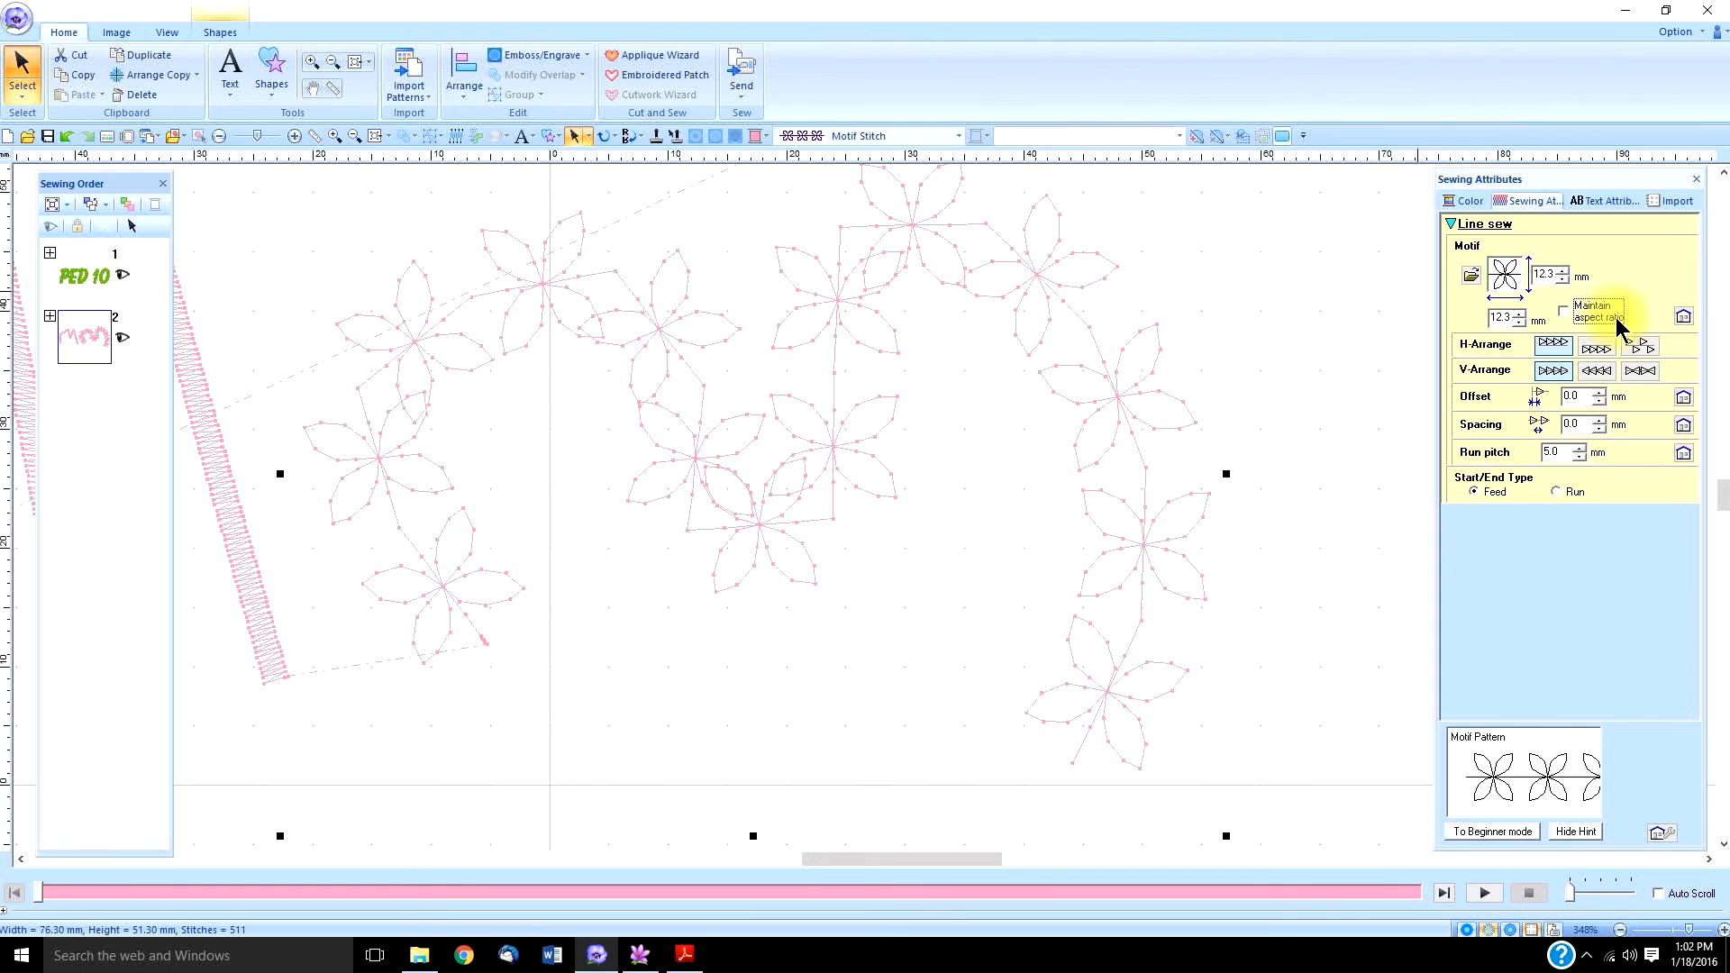
click(1563, 311)
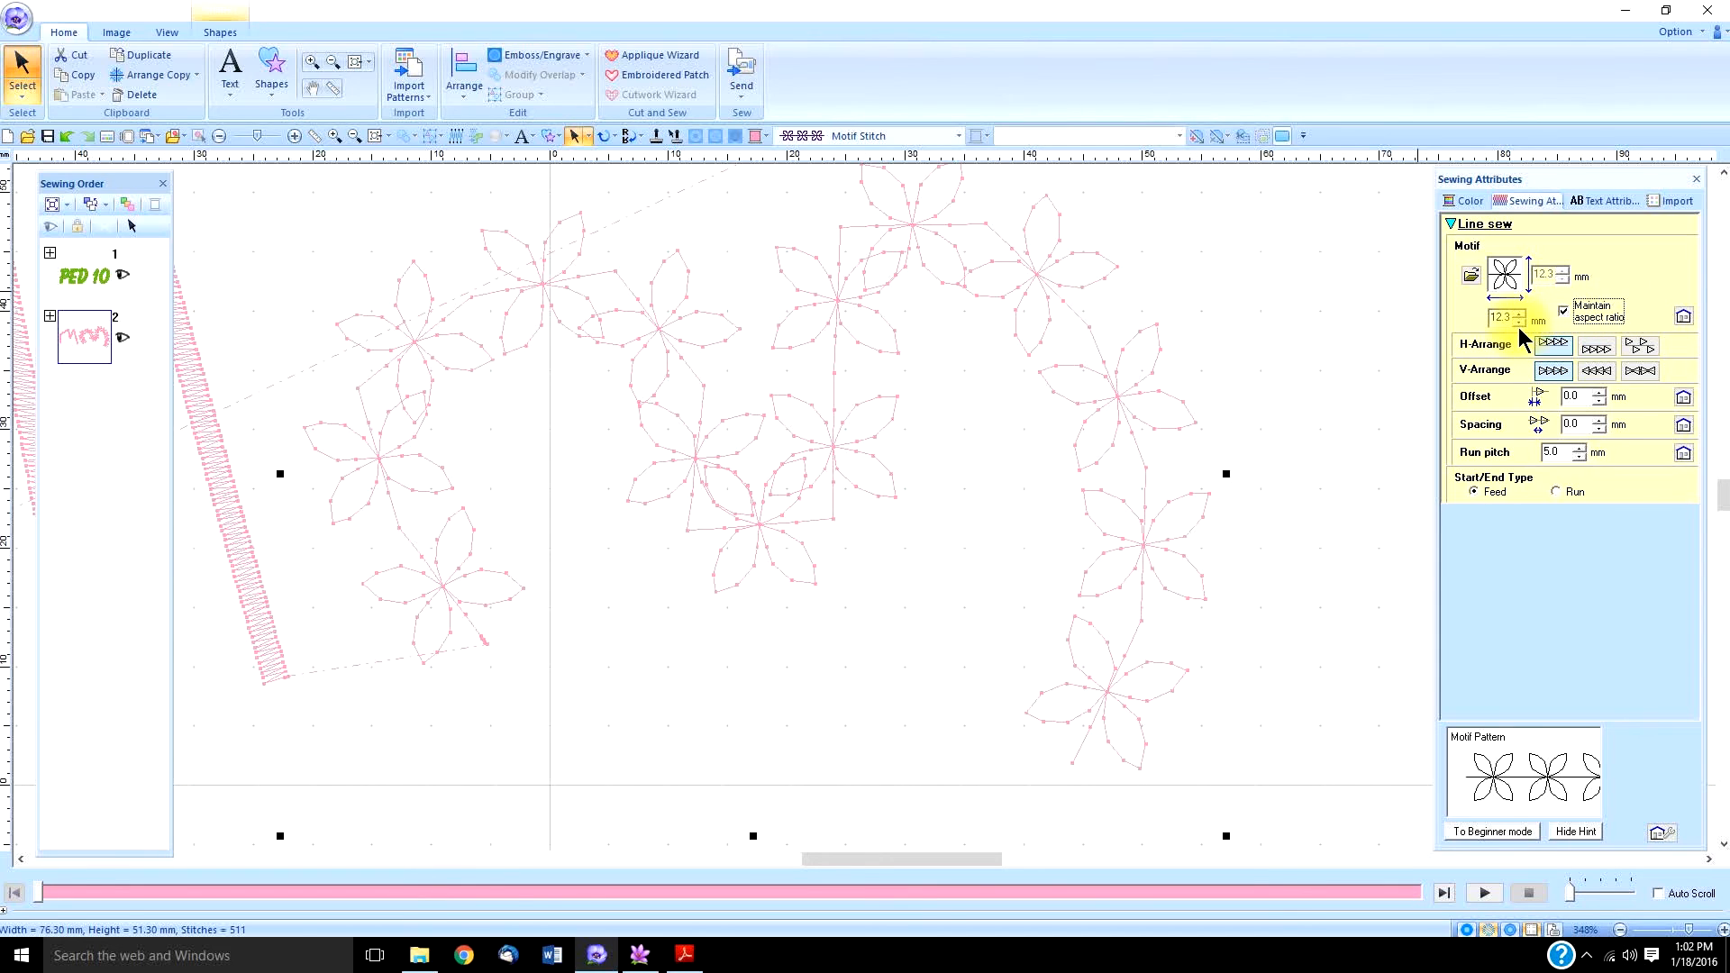
drag(1519, 323, 1519, 323)
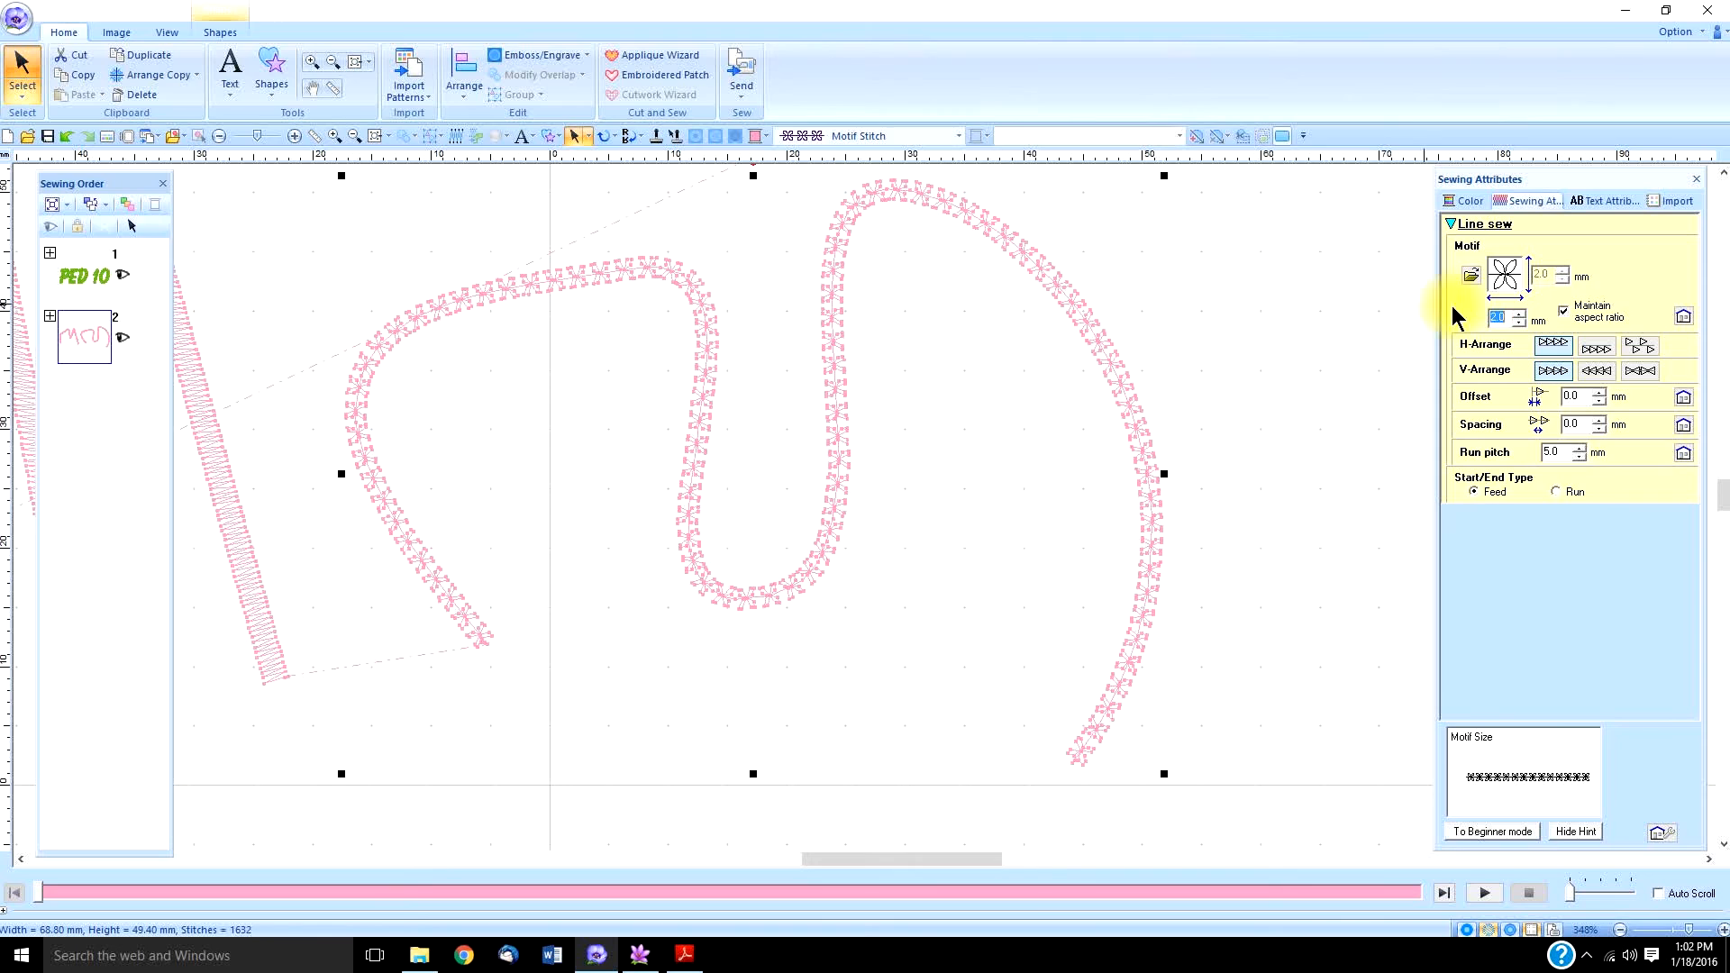
click(1520, 315)
click(1520, 315)
drag(1520, 315, 1523, 317)
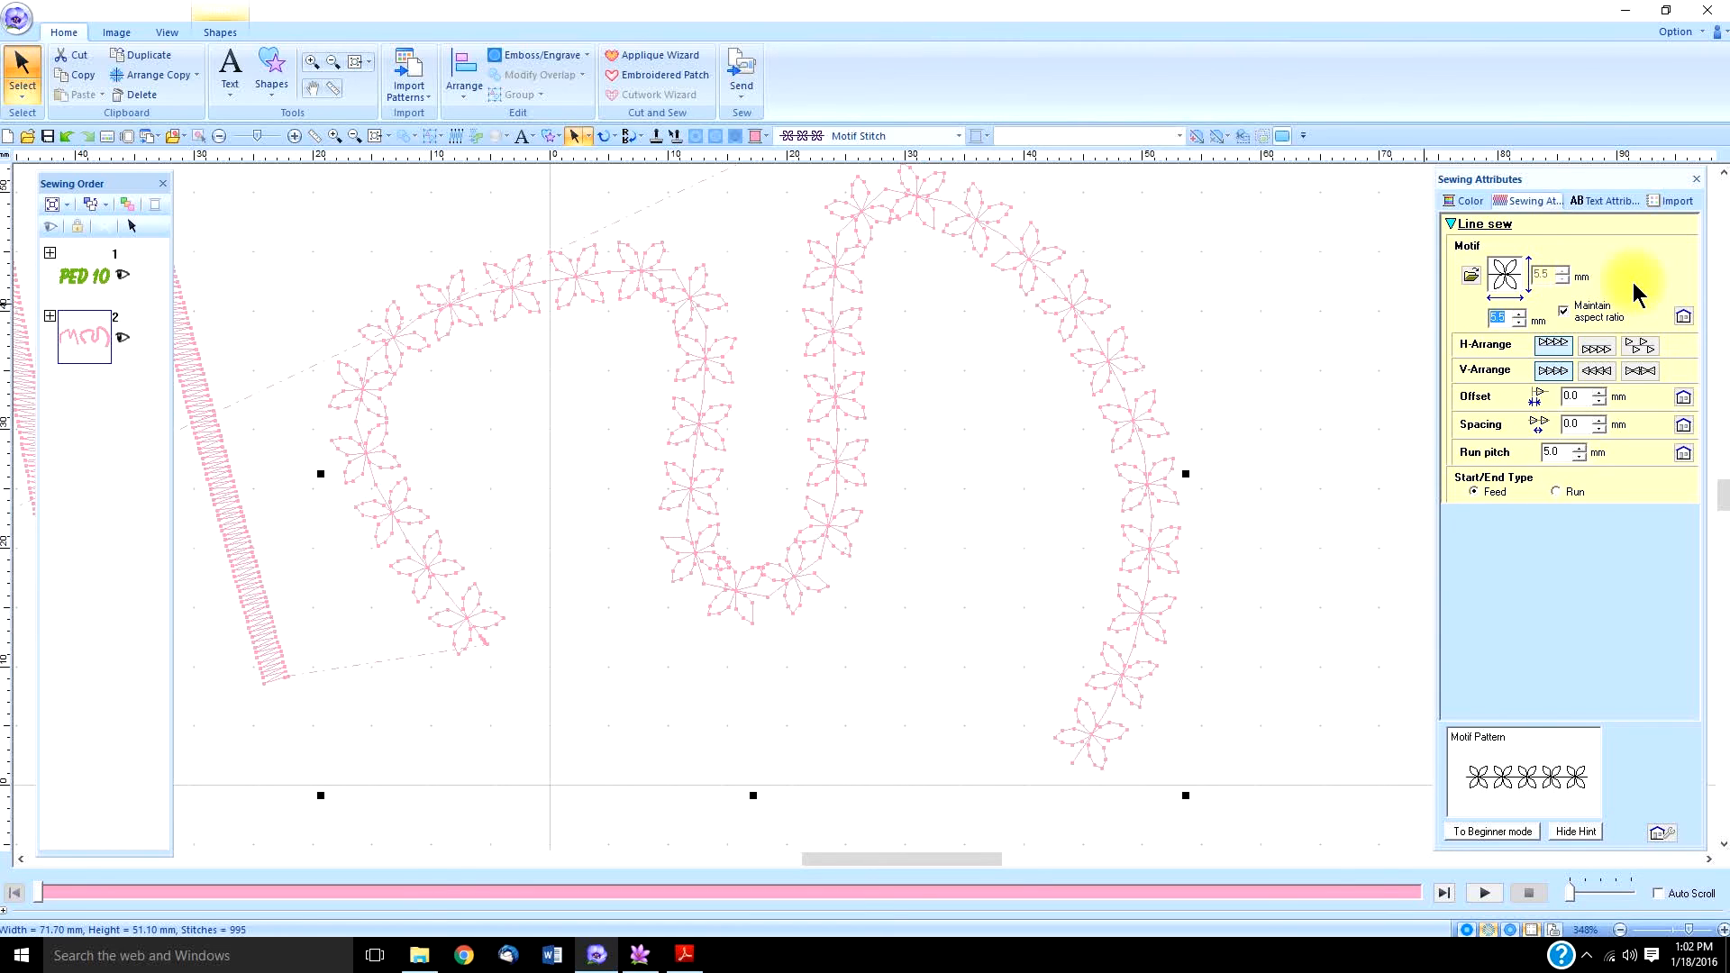
click(1683, 317)
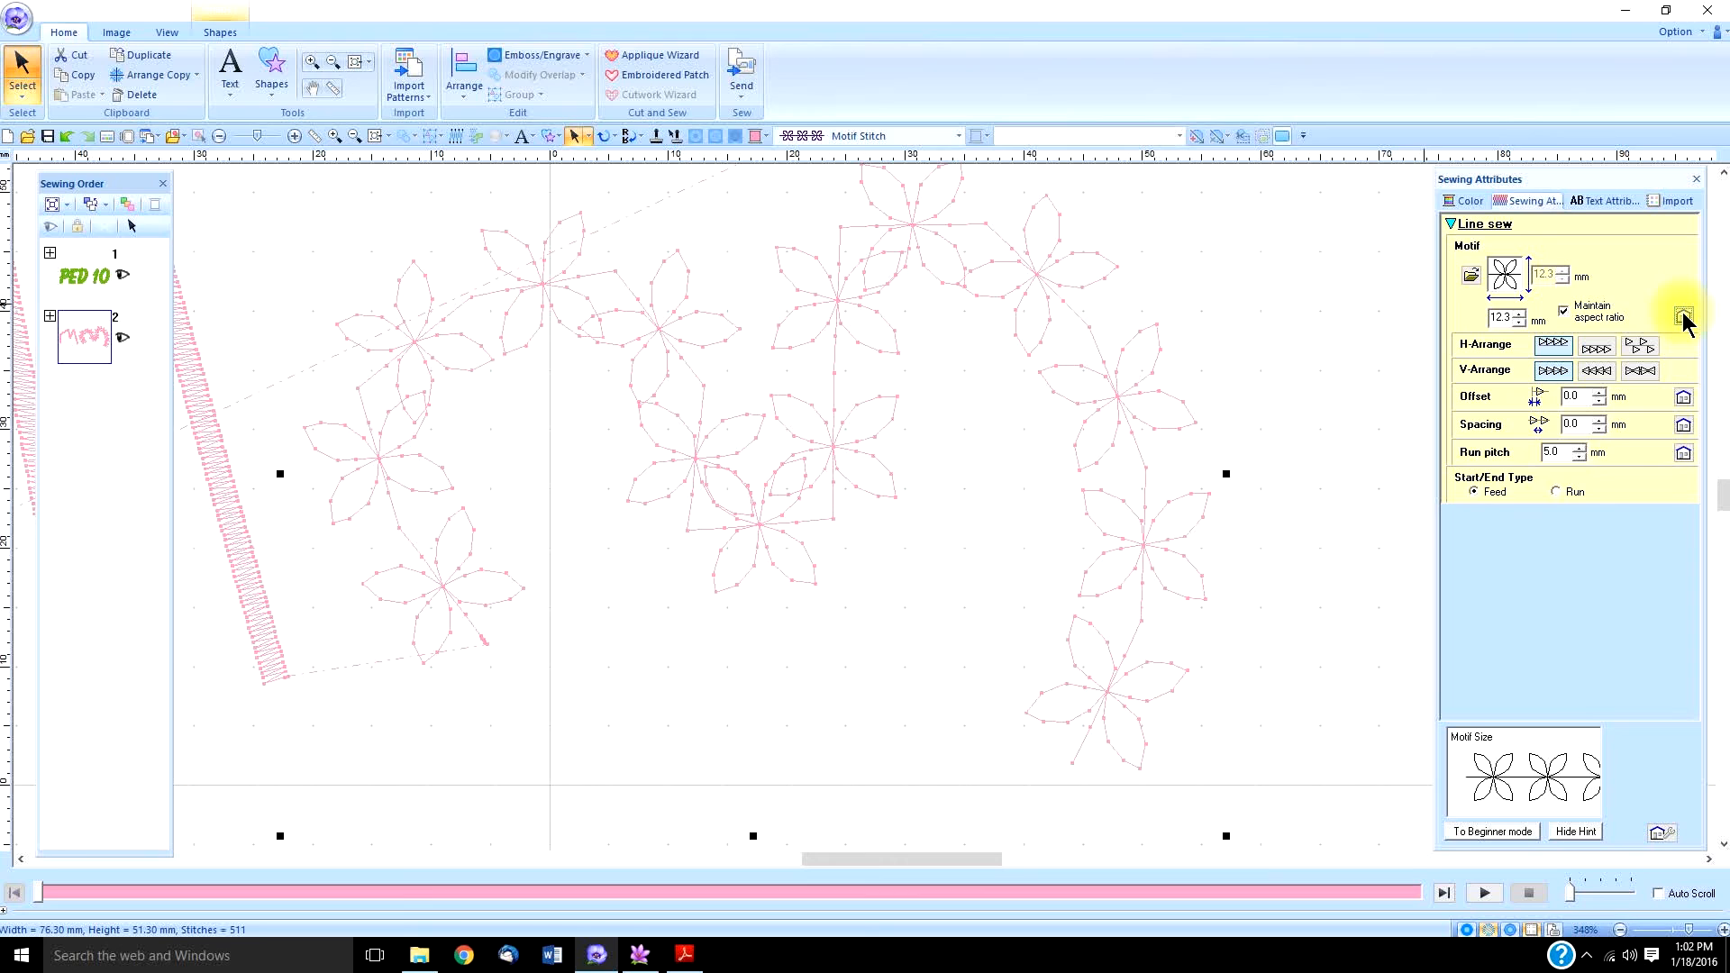
Change the curved line to Stem Stitch and follow it with Candlewicking Stitch.
click(959, 136)
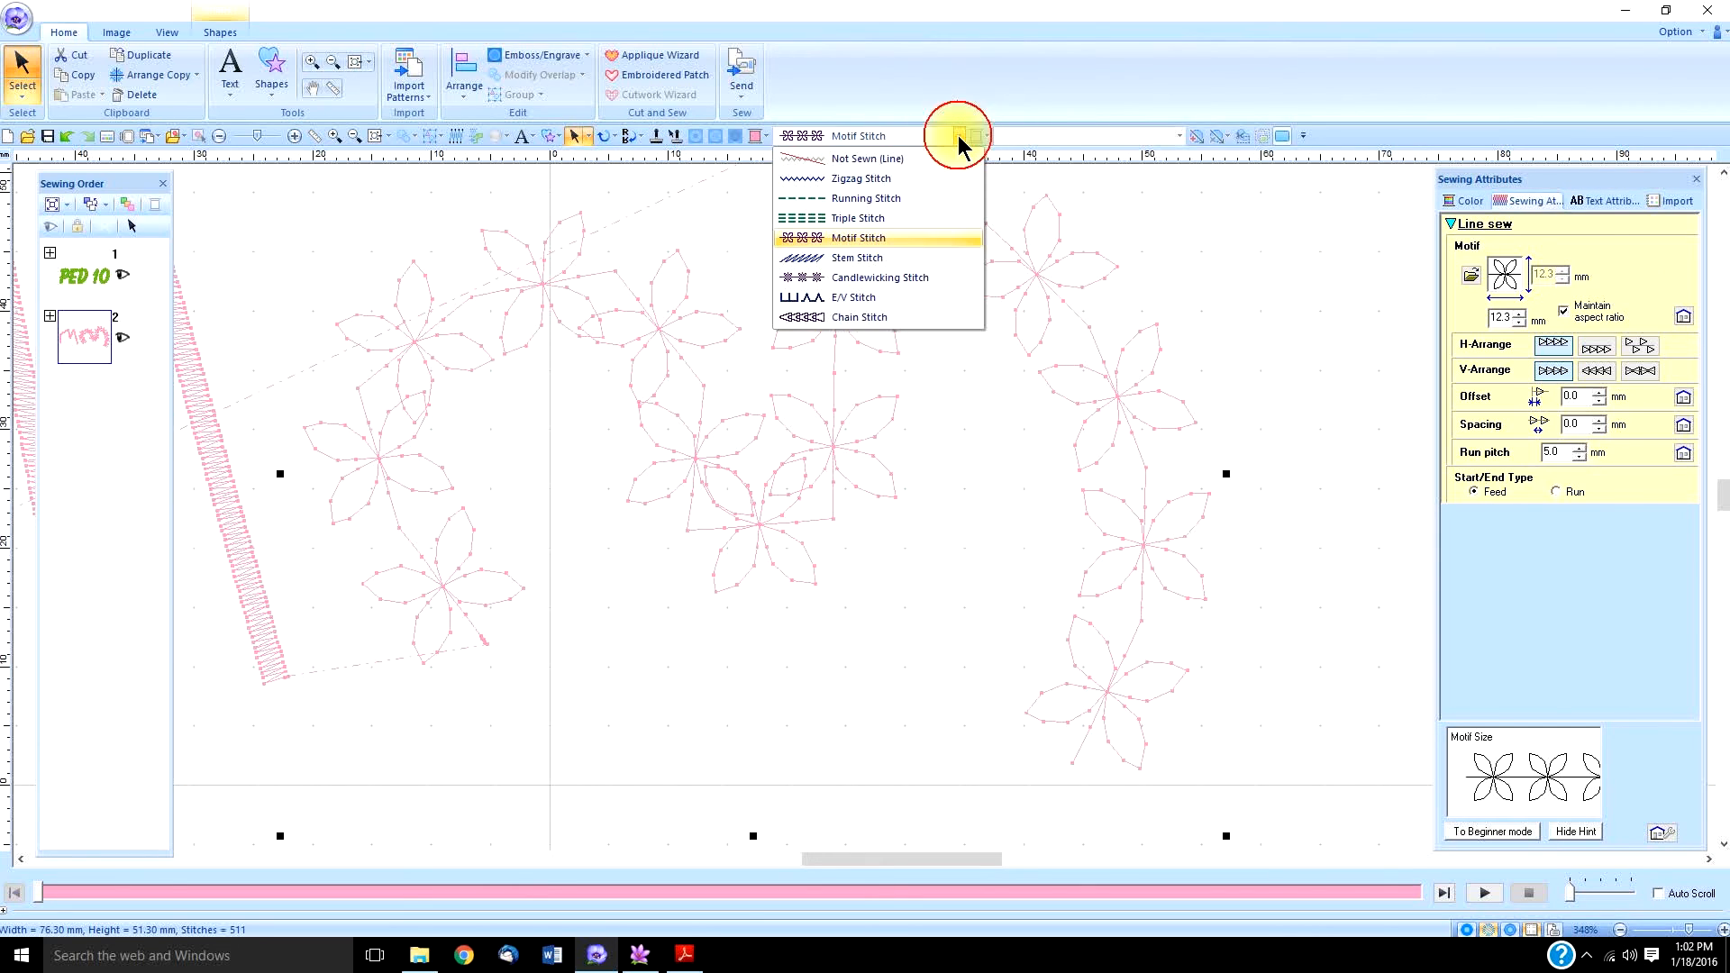
click(878, 262)
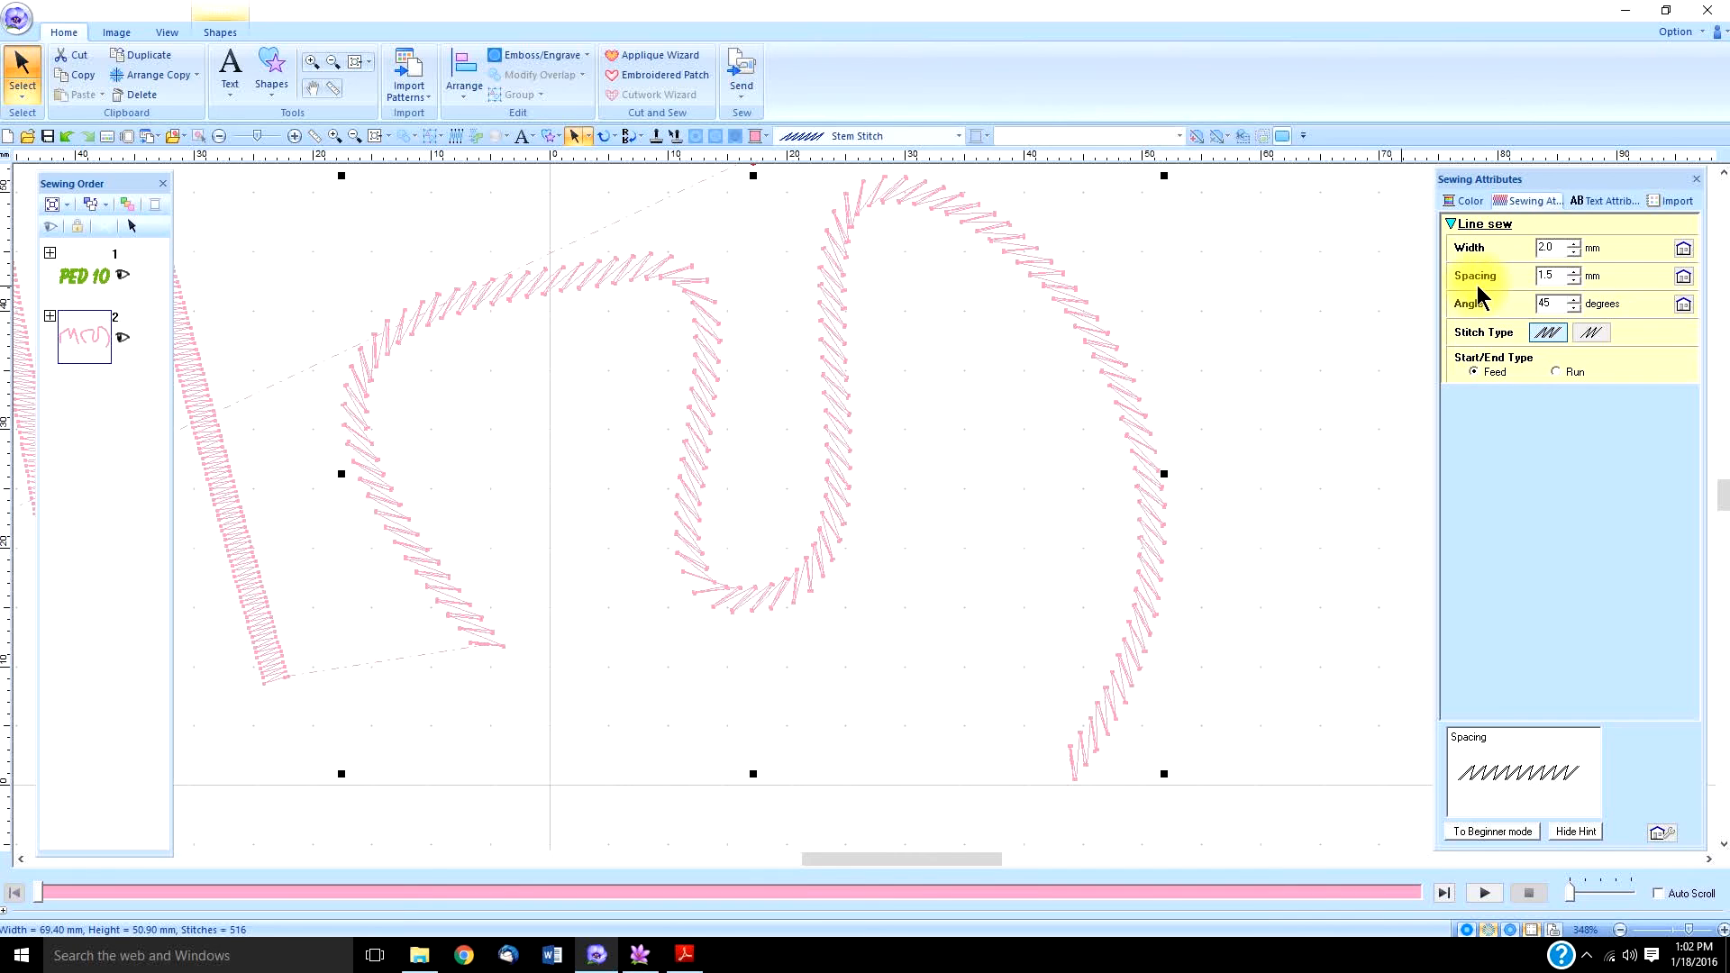
click(959, 136)
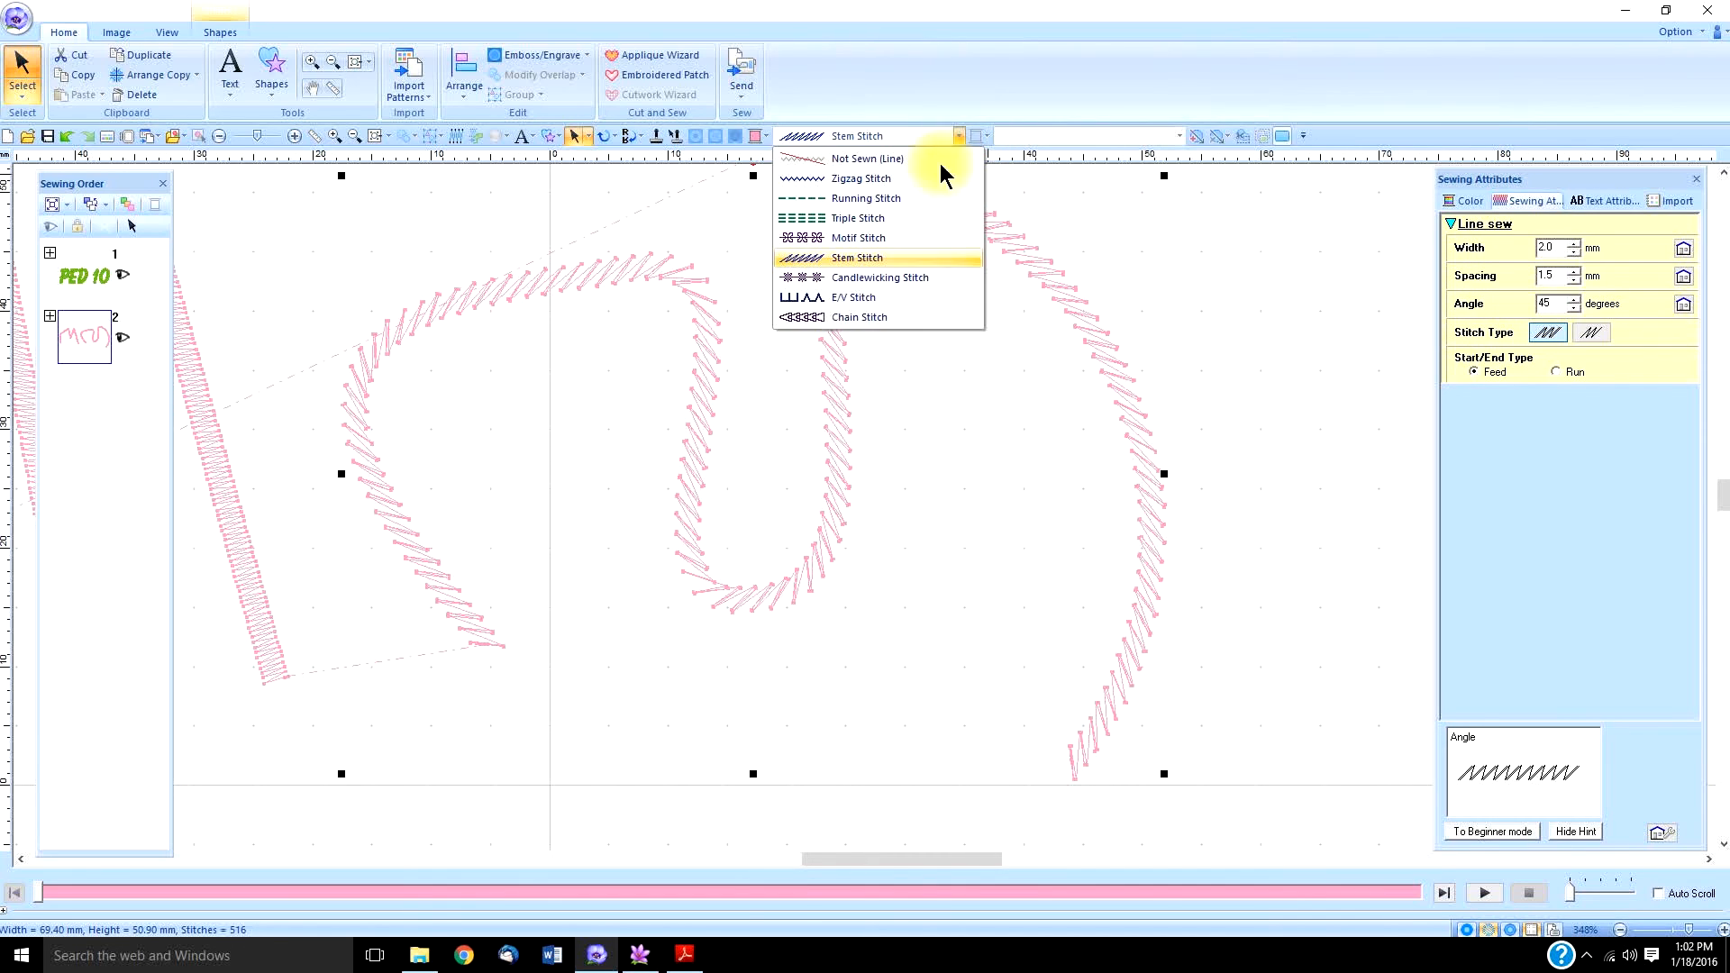
click(860, 277)
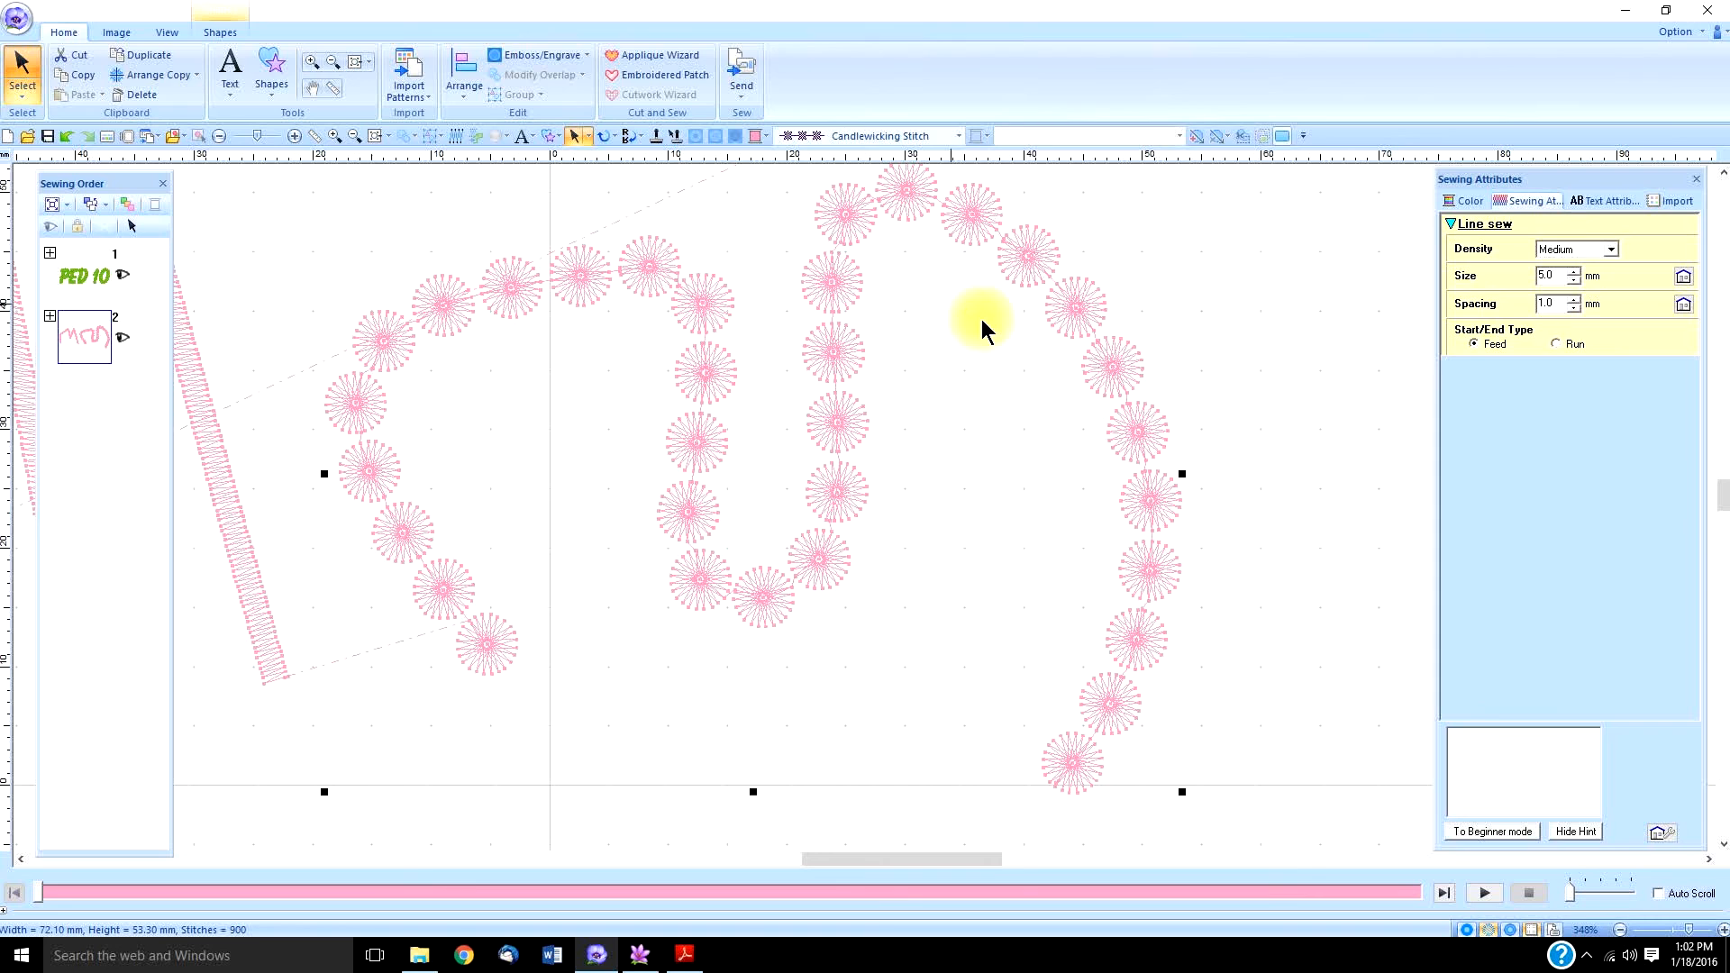
Try a candlewicking size of 4.1 mm and spacing of 2.4 mm on the curved line, and restore both defaults.
click(1573, 280)
click(1573, 280)
click(1573, 280)
click(1573, 280)
click(1571, 299)
click(1571, 299)
click(1571, 299)
click(1571, 299)
click(1571, 299)
click(1571, 300)
click(1571, 299)
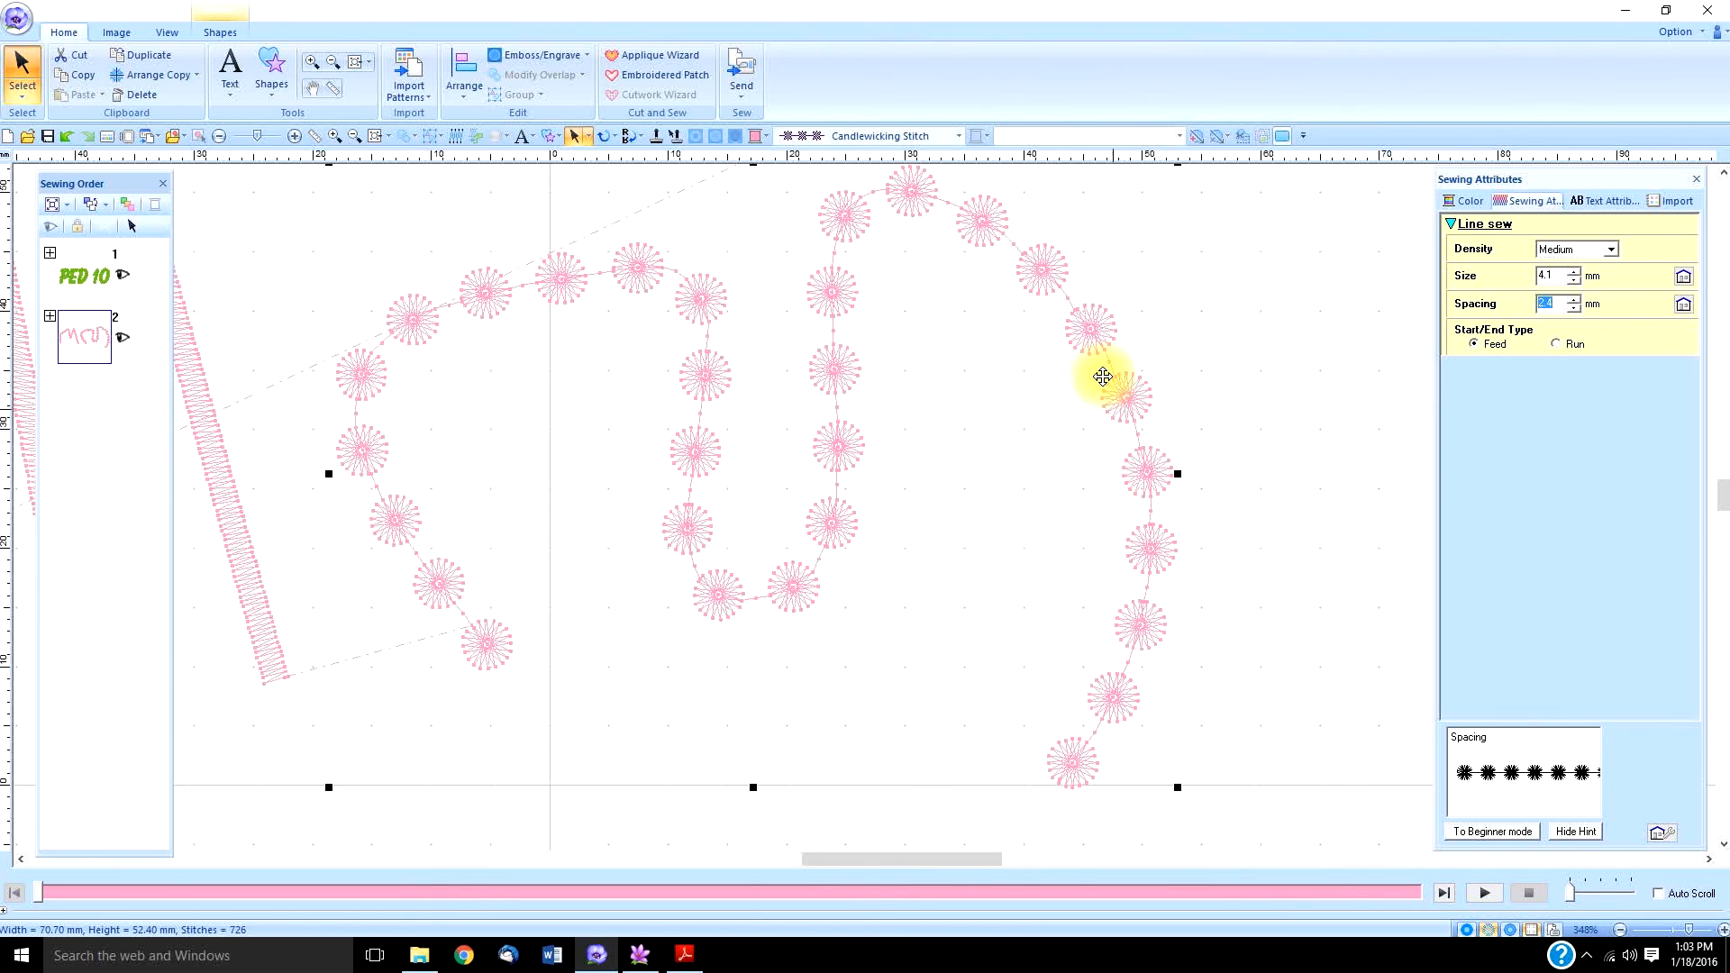
click(1682, 277)
click(1682, 304)
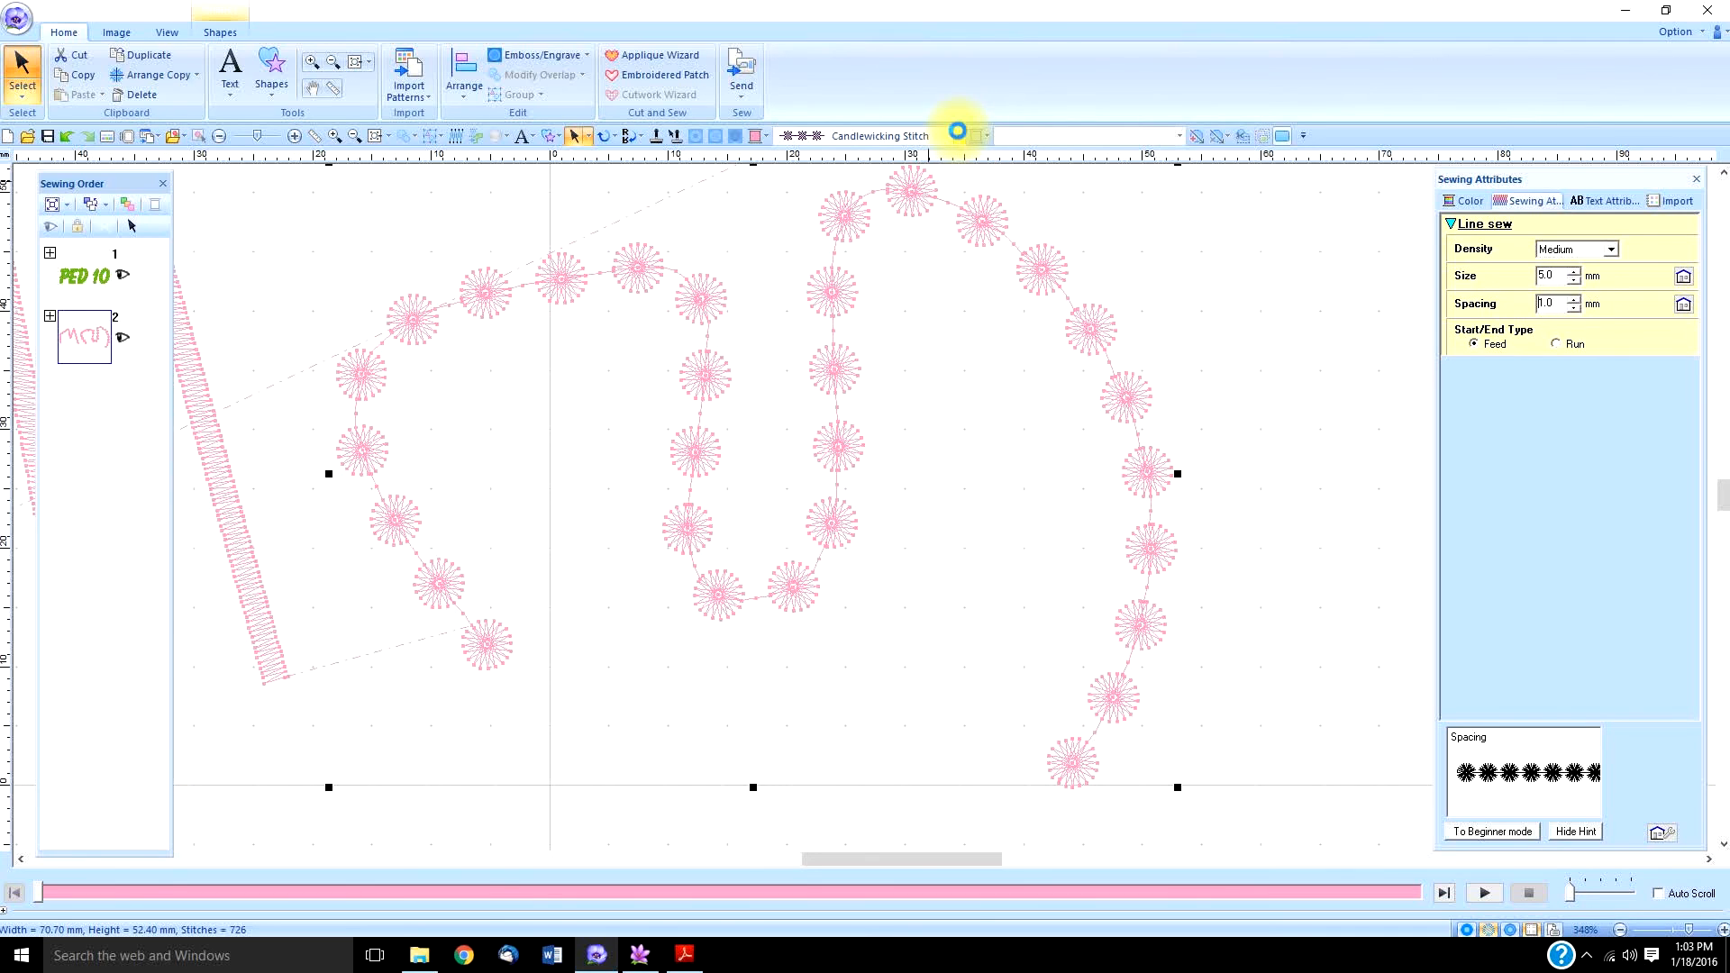
Try E/V Stitch and Chain Stitch on the curved line, and set it back to Zigzag Stitch.
click(959, 137)
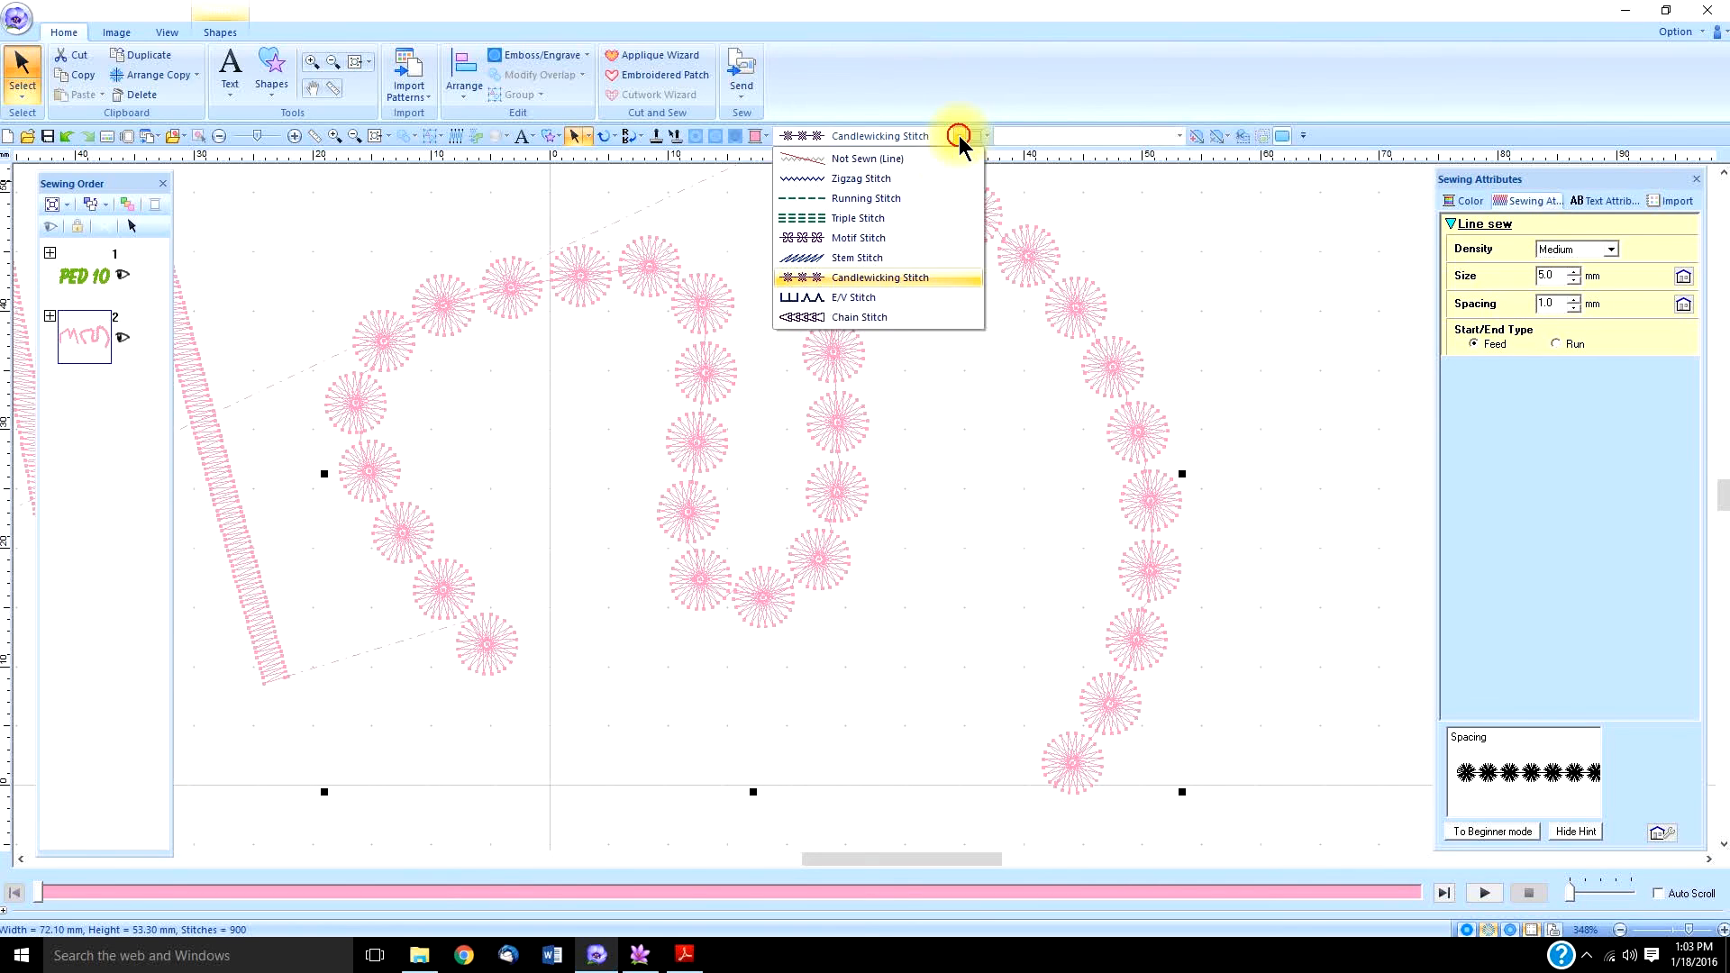
click(867, 300)
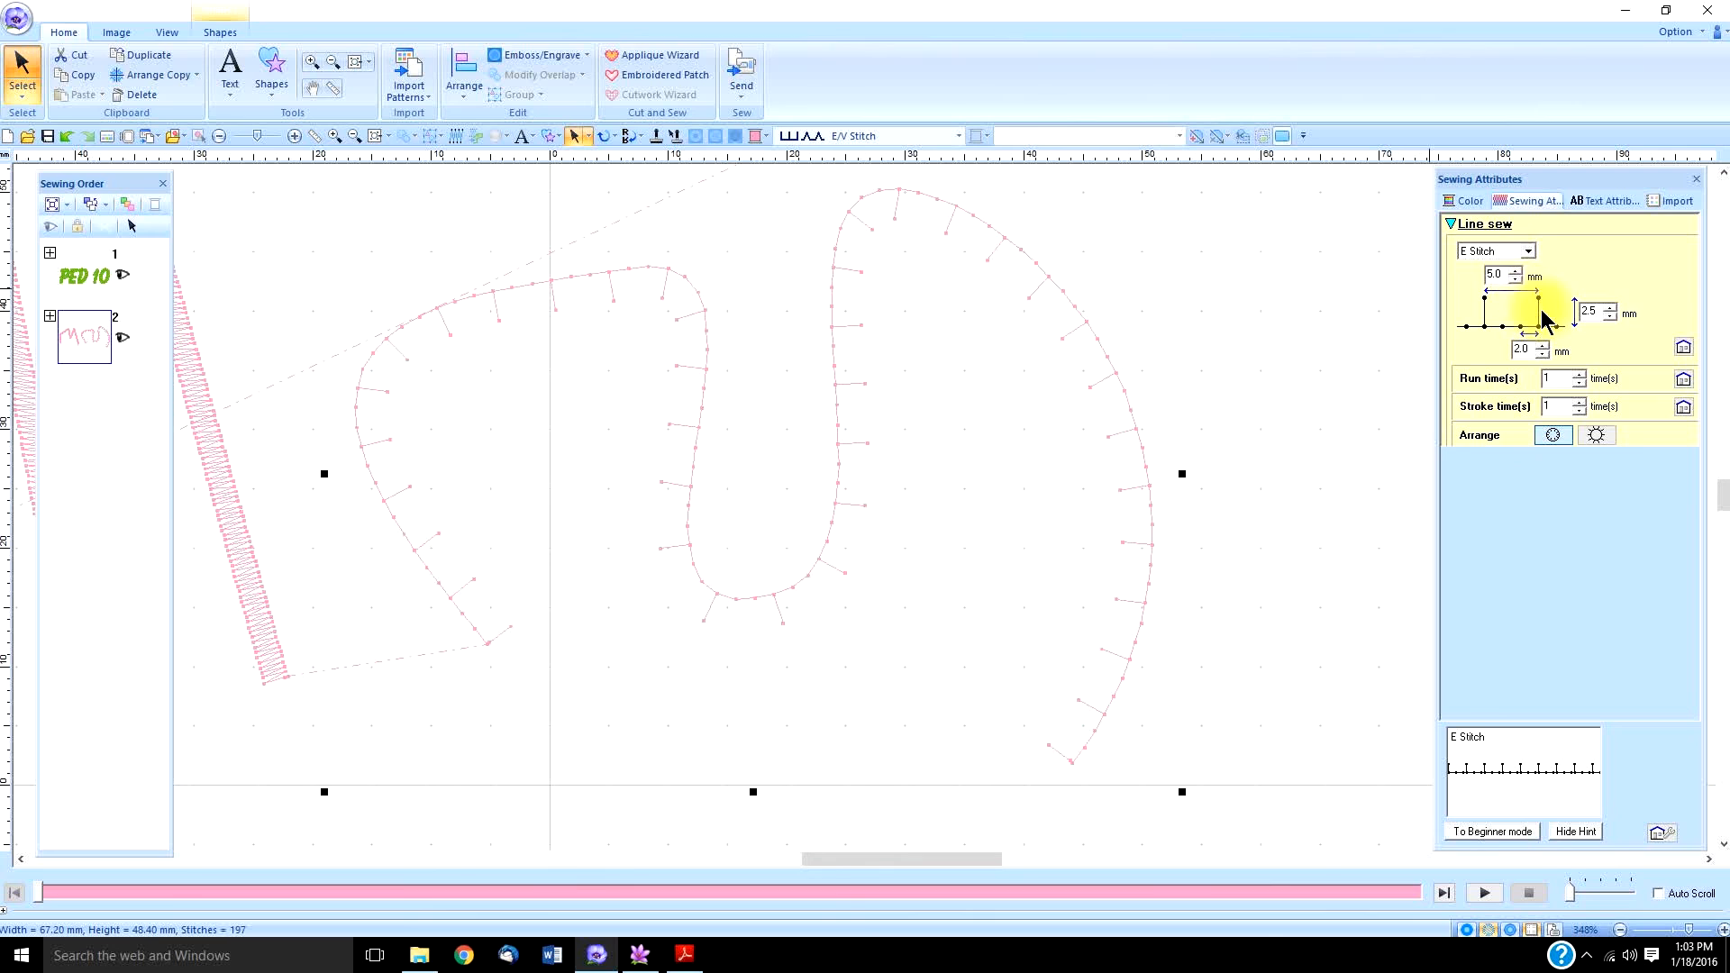
click(957, 137)
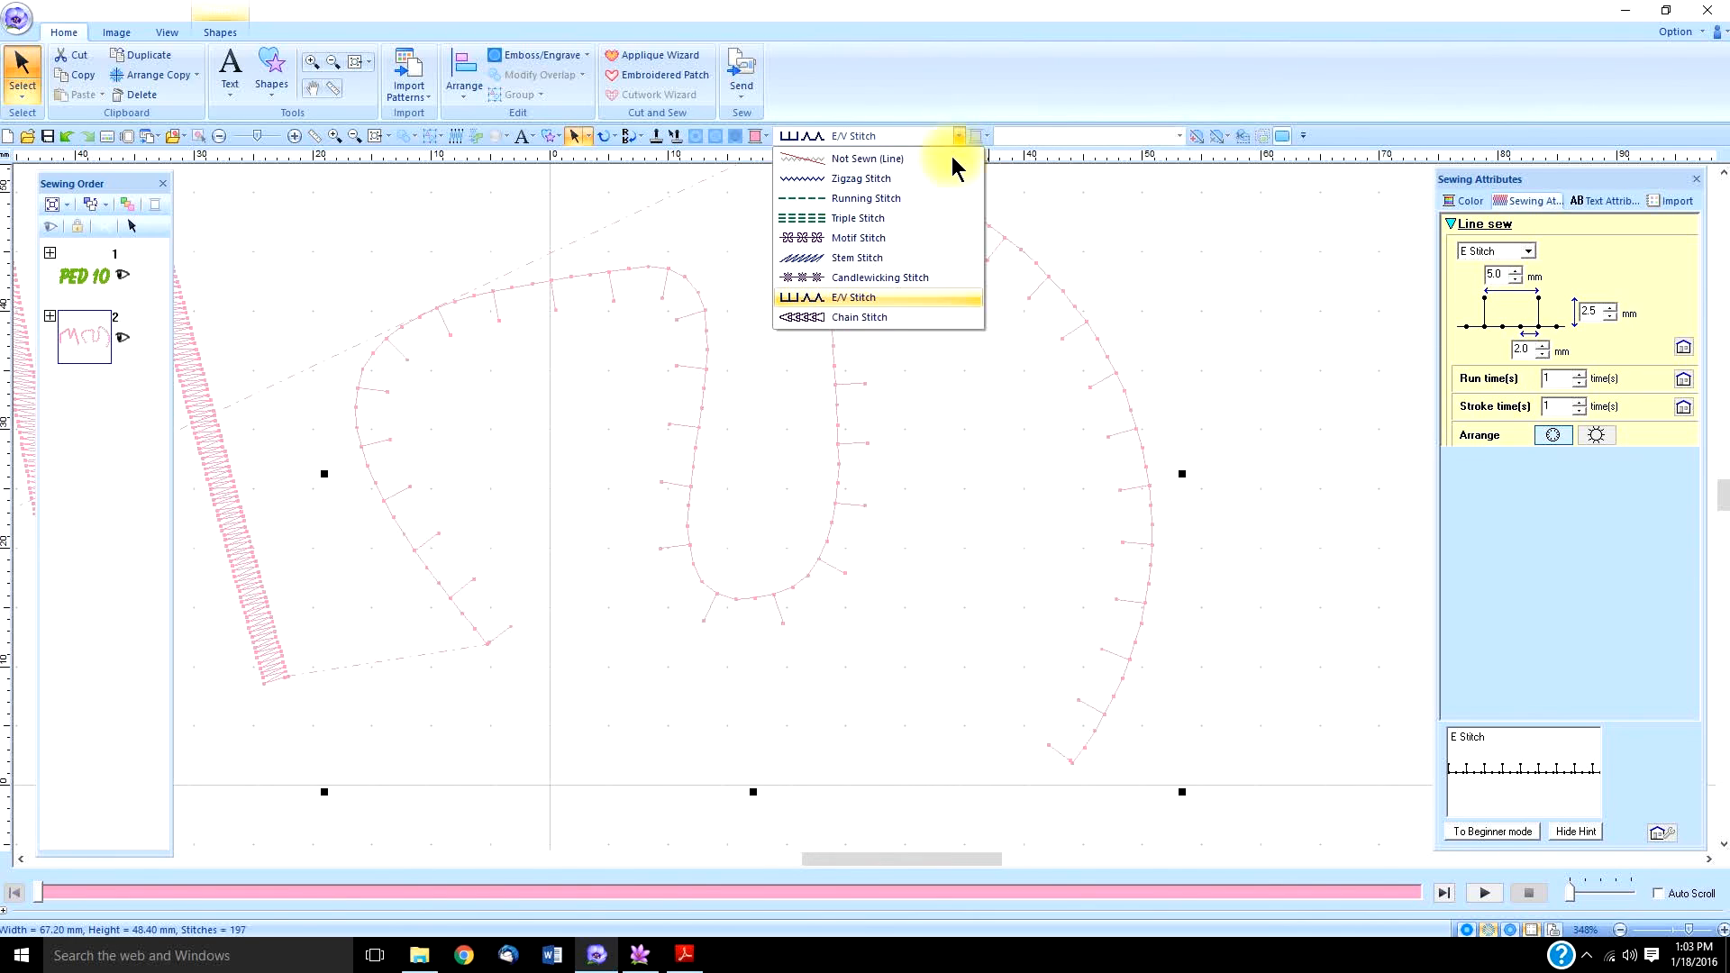
click(854, 318)
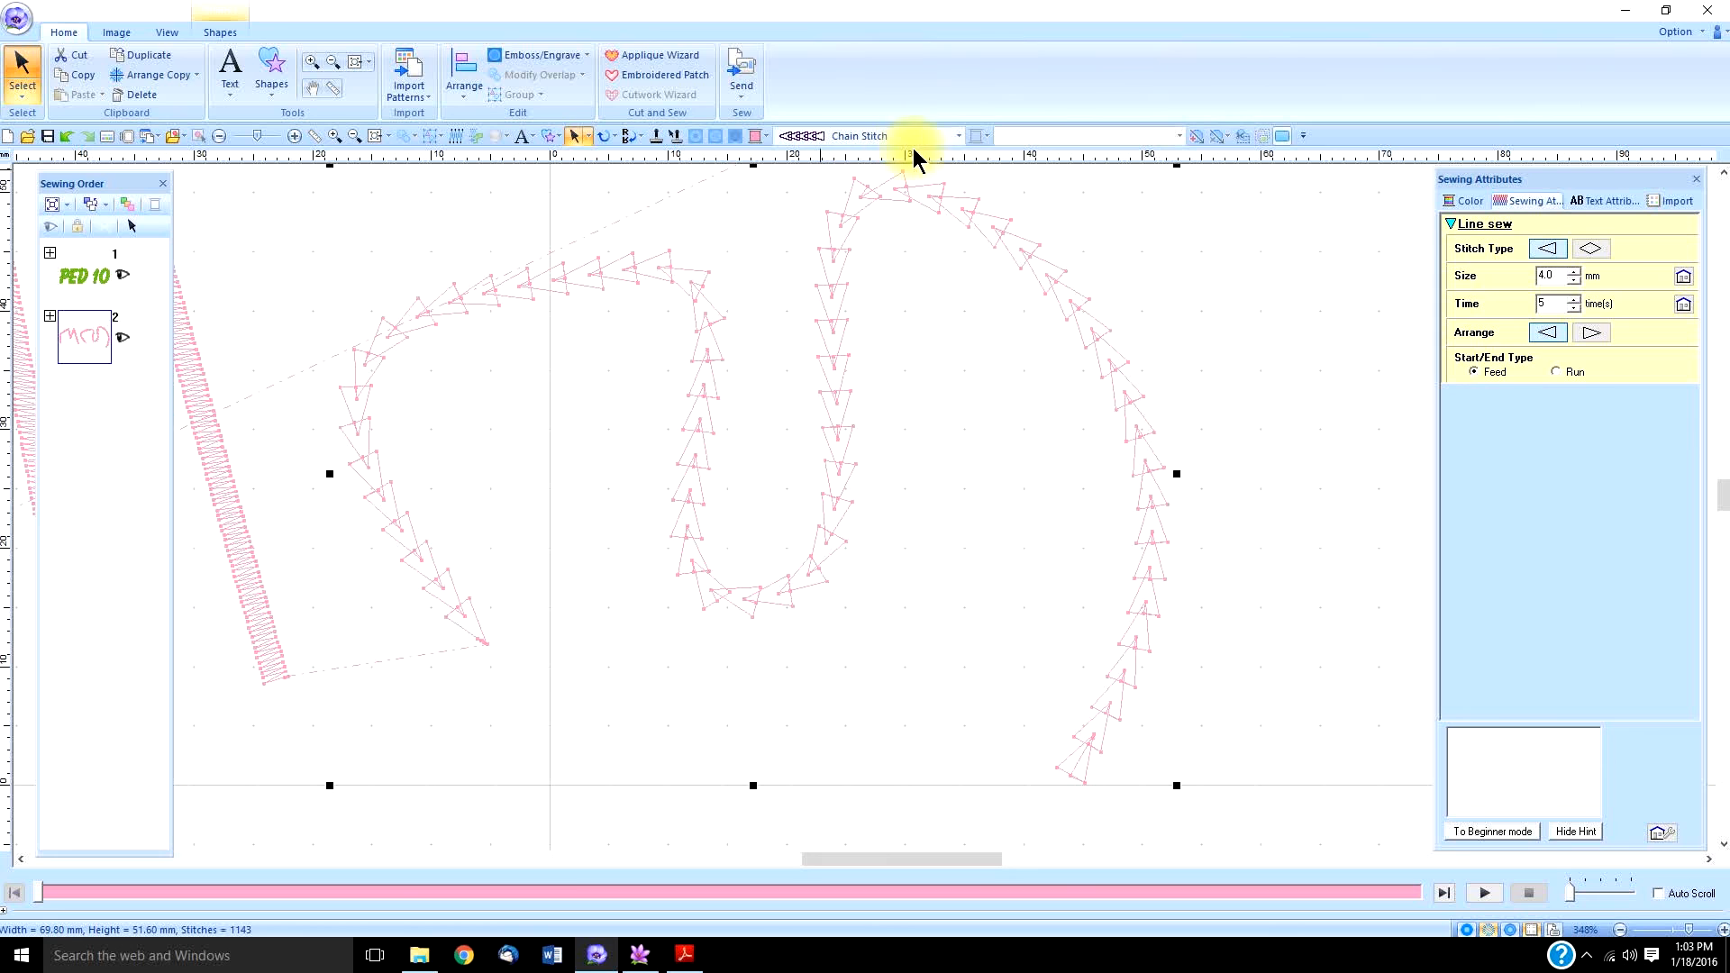
click(958, 135)
click(865, 155)
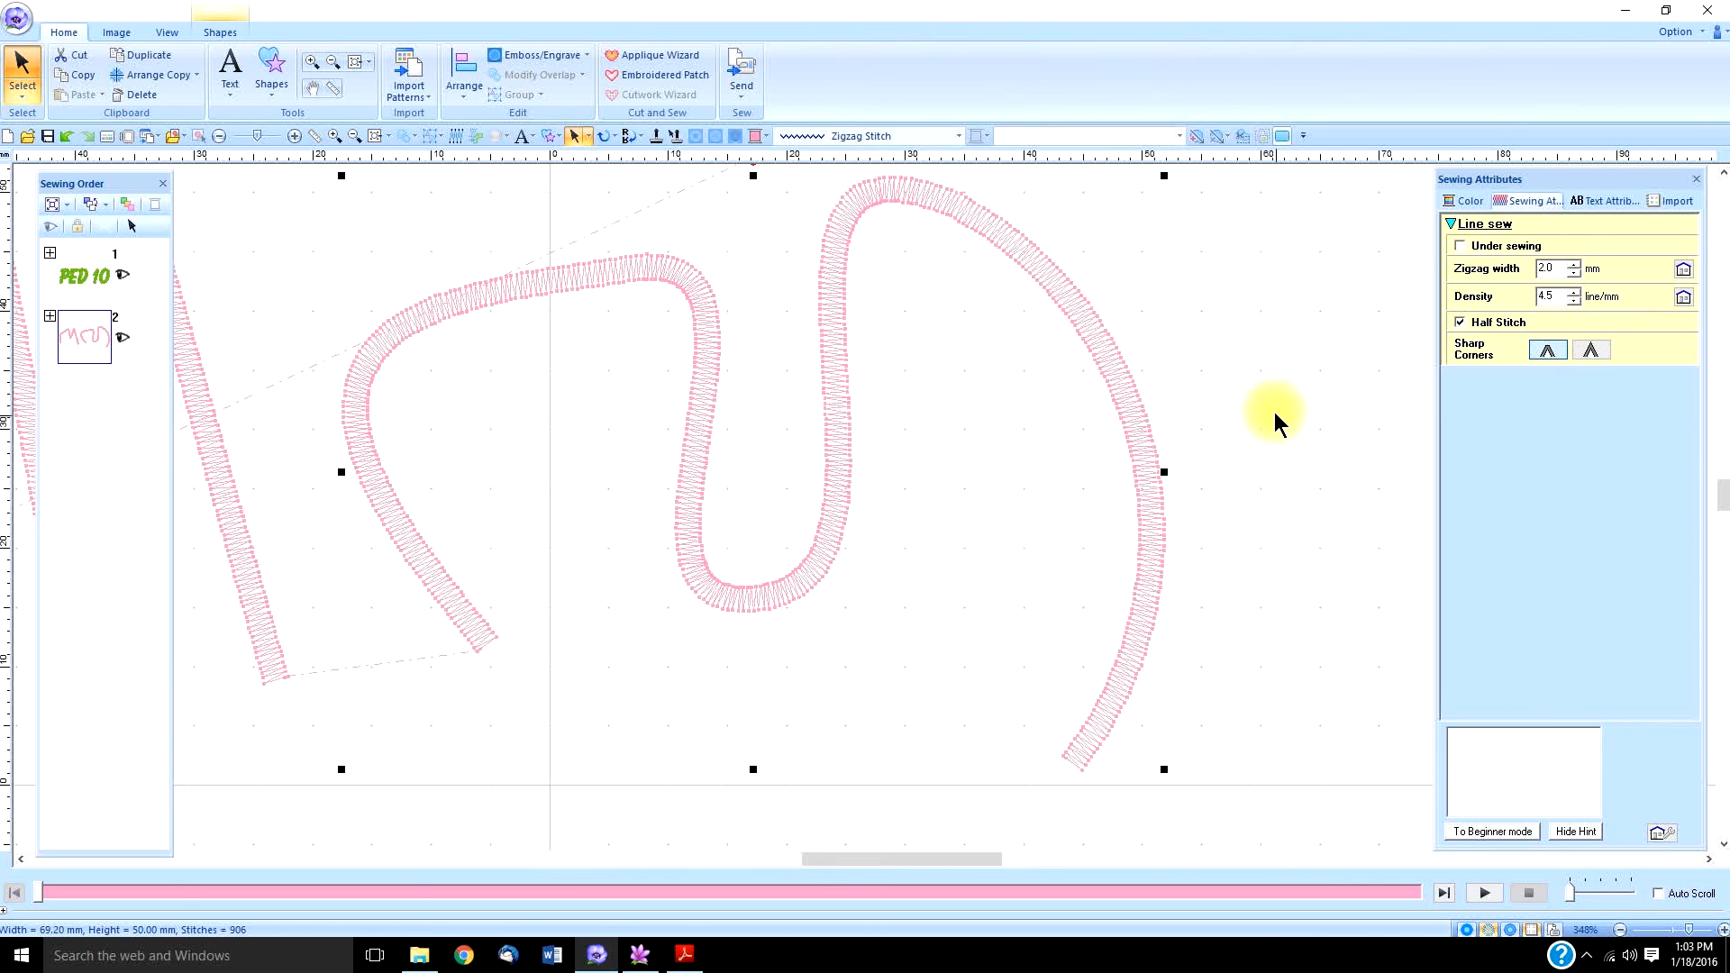
Try Salmon Pink thread on the curved line and replace it with Leaf Green 509 from the BROTHER EMBROIDERY chart.
click(755, 137)
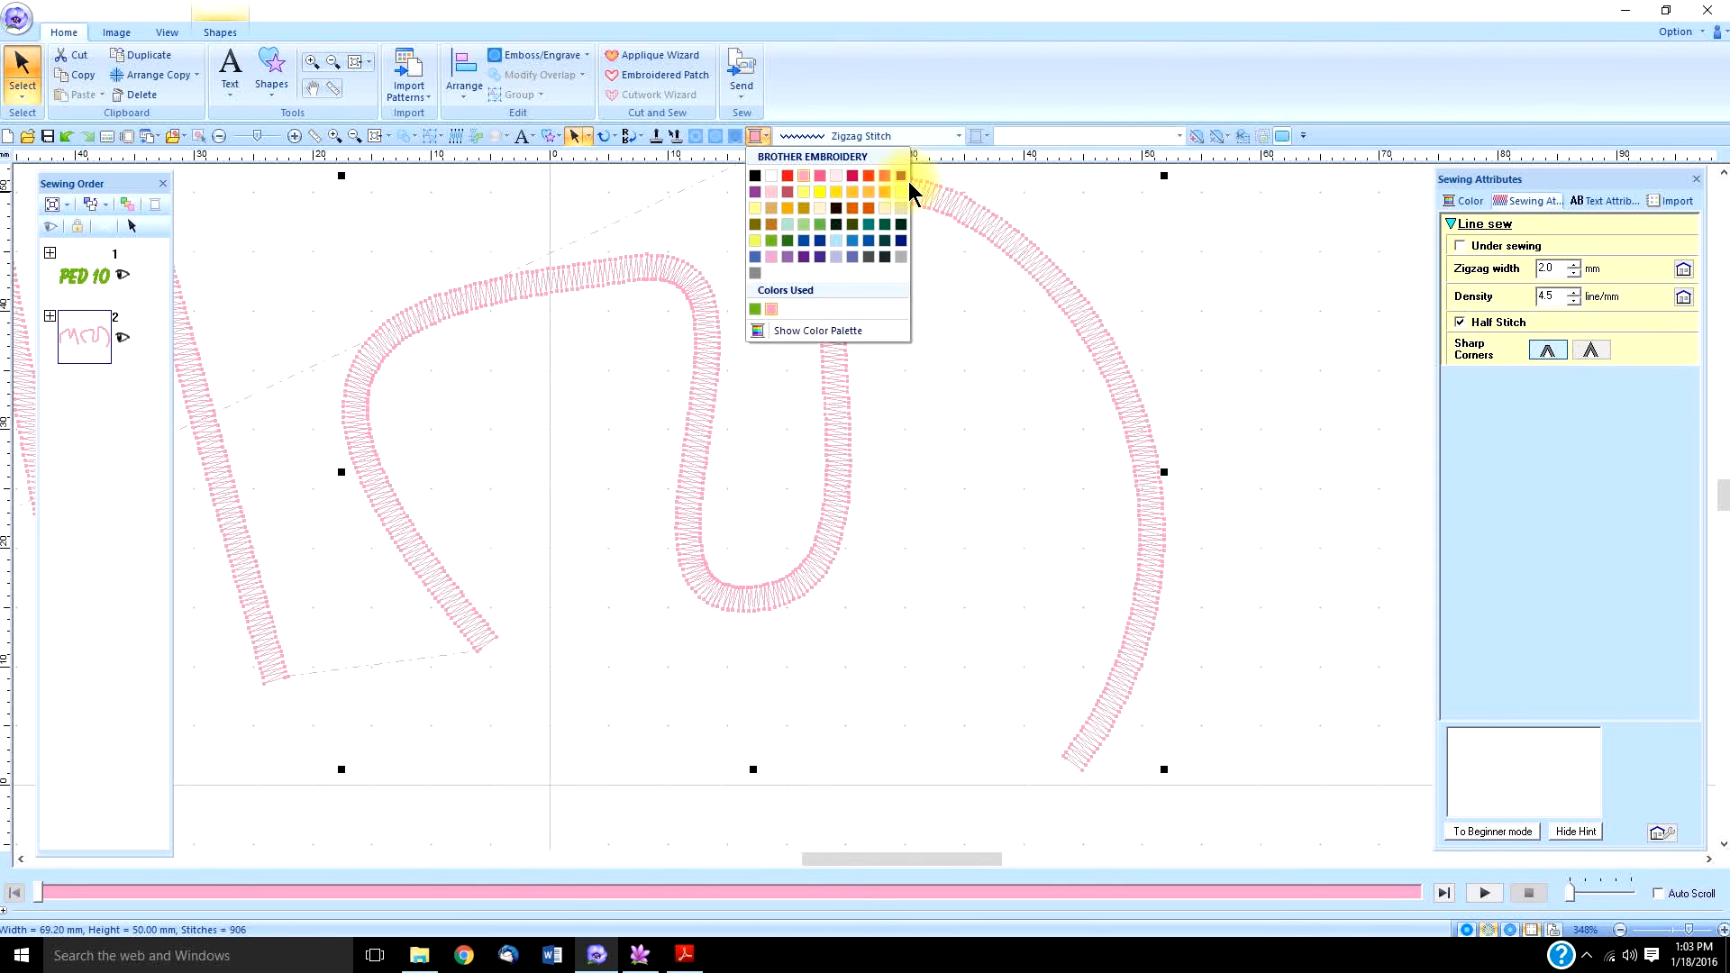
click(767, 191)
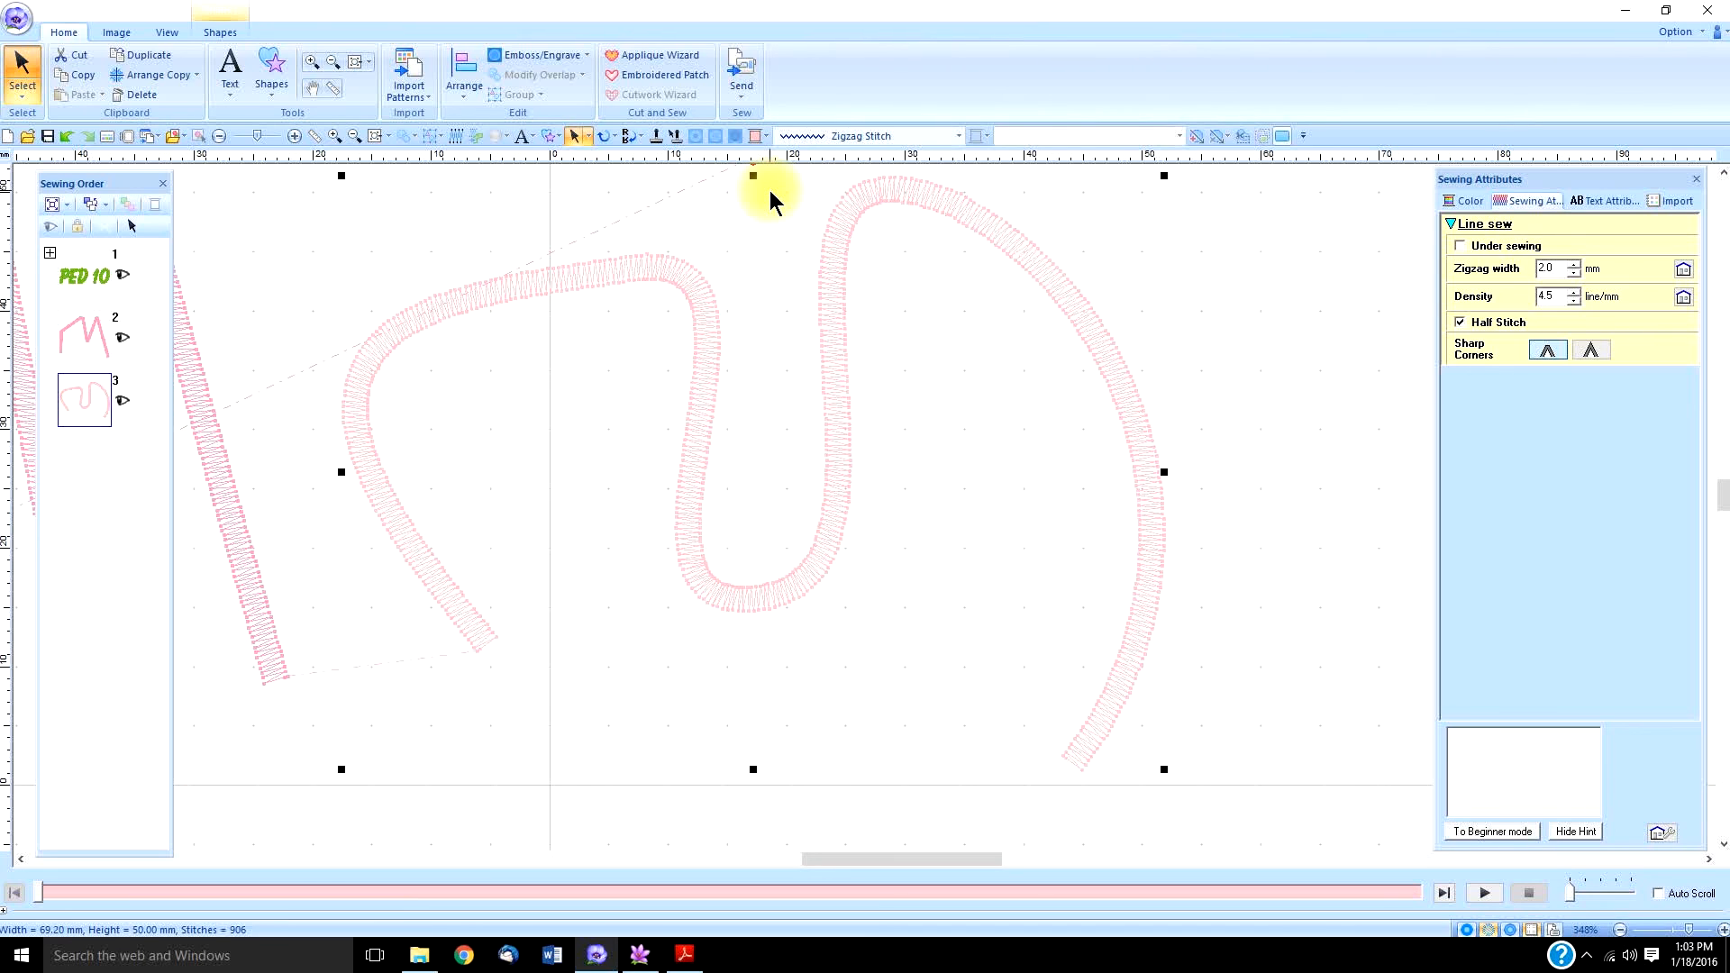
click(1461, 201)
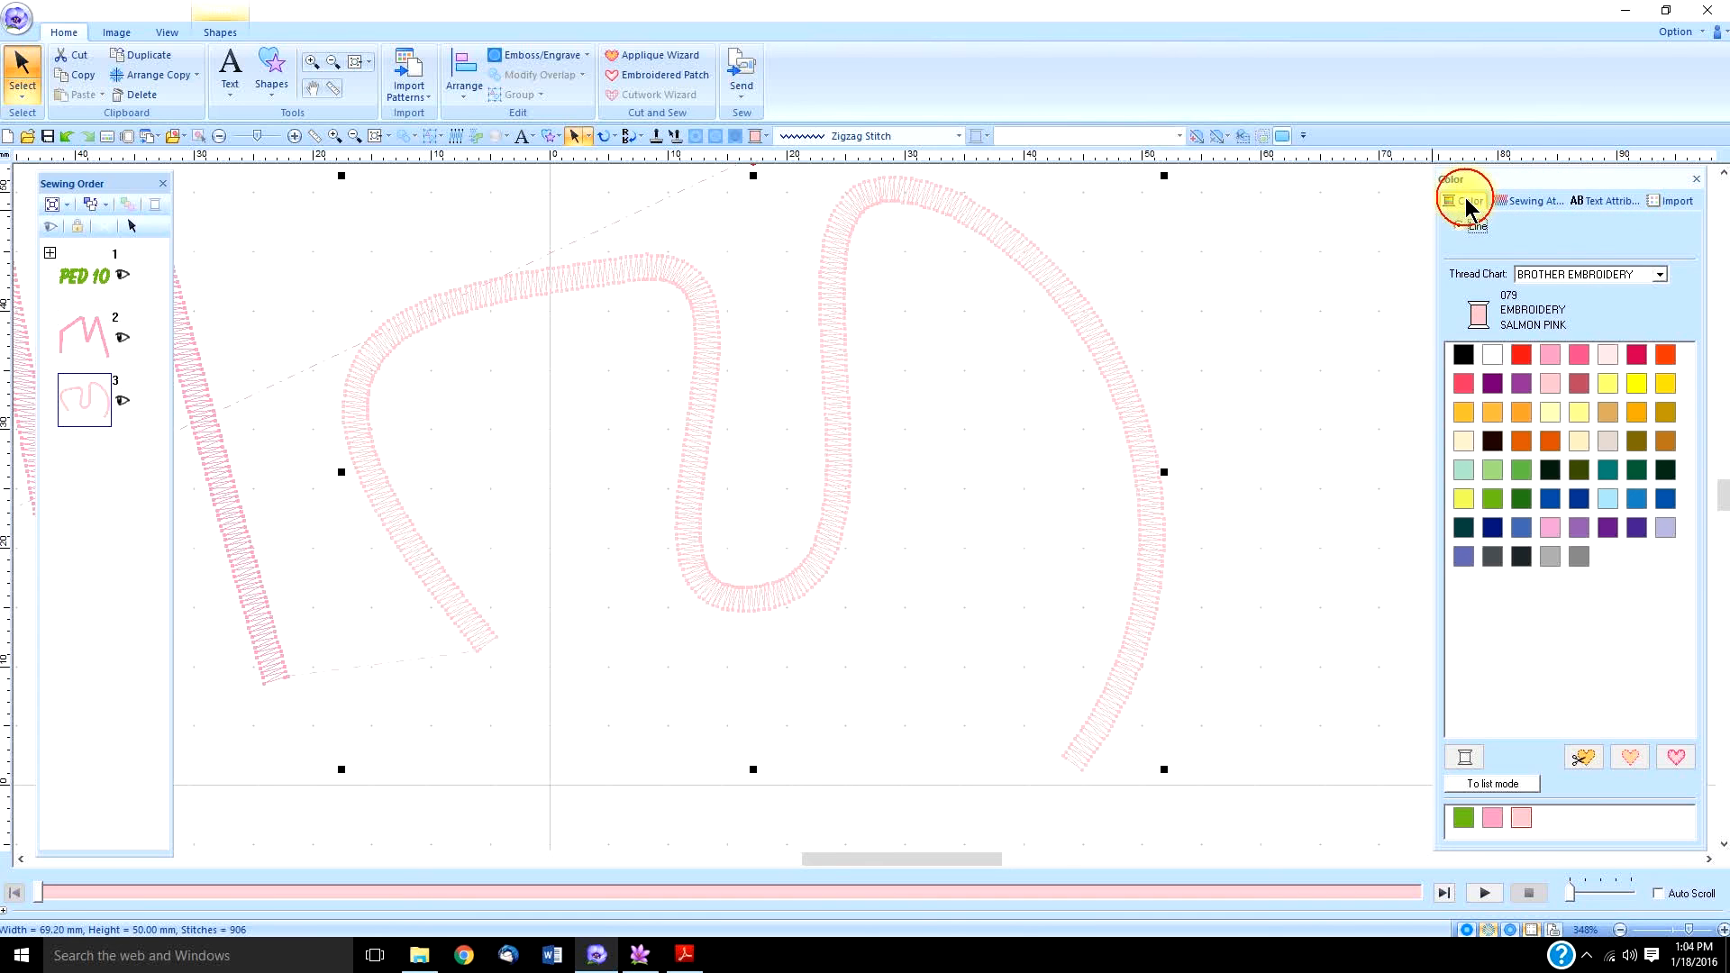
click(1521, 469)
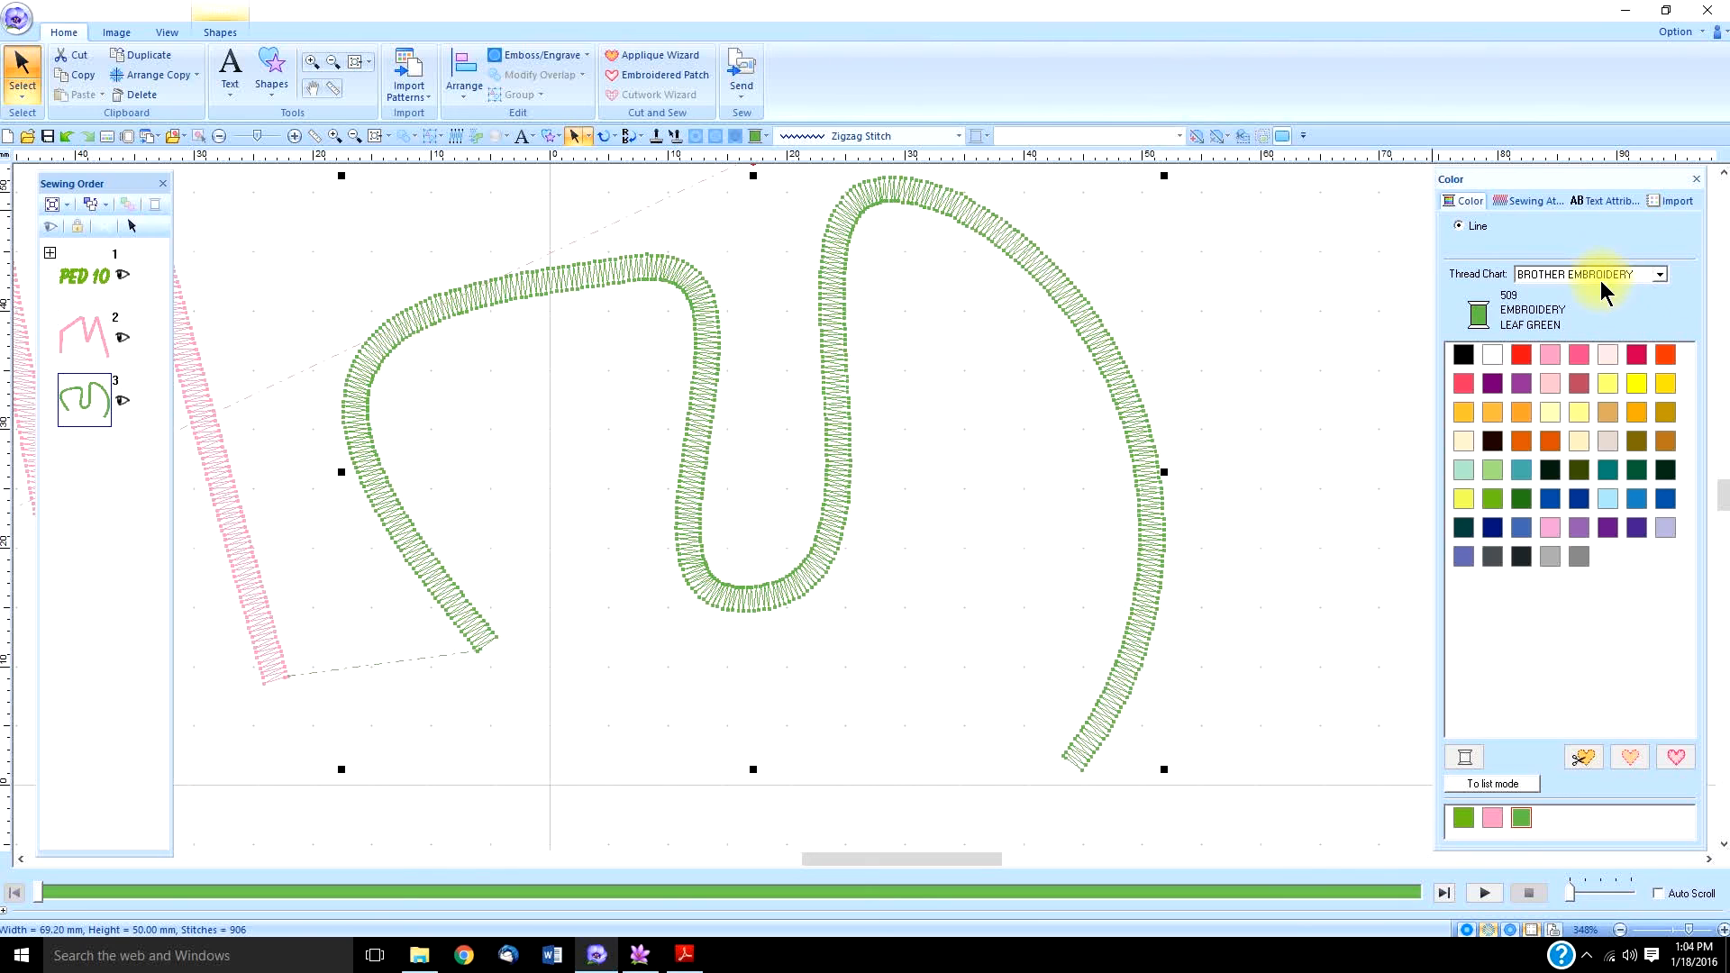
Look through the available thread charts, keep BROTHER EMBROIDERY, and return to the line's sewing attributes.
click(1660, 275)
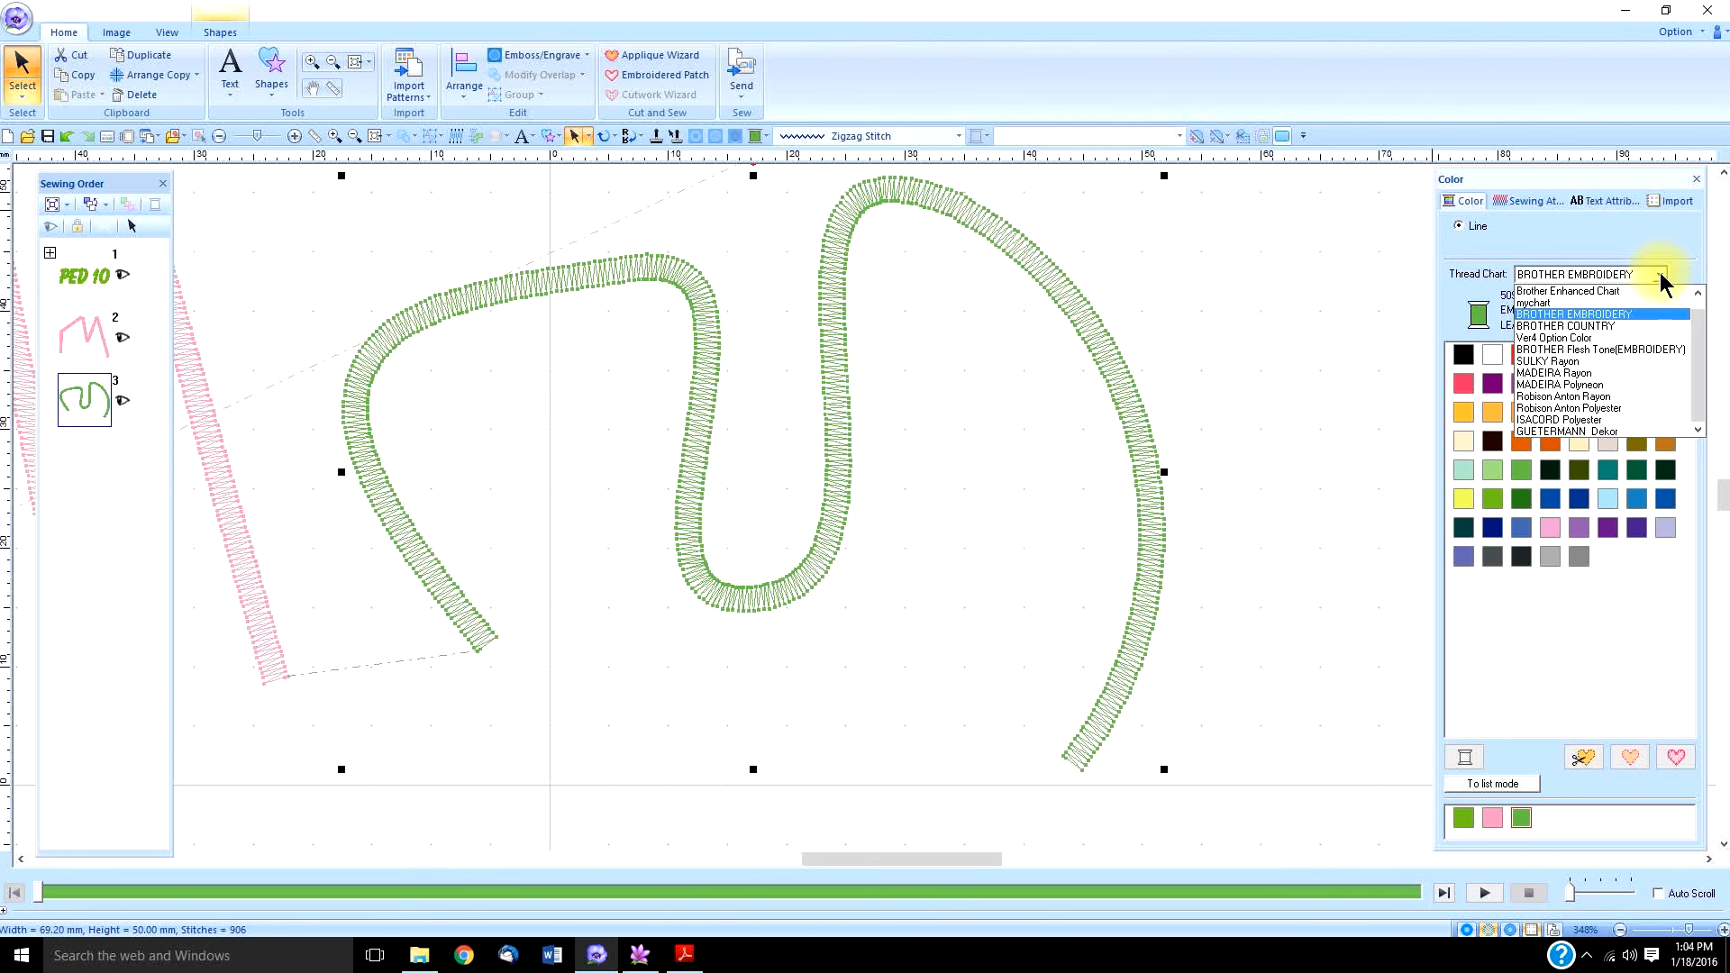
click(1628, 314)
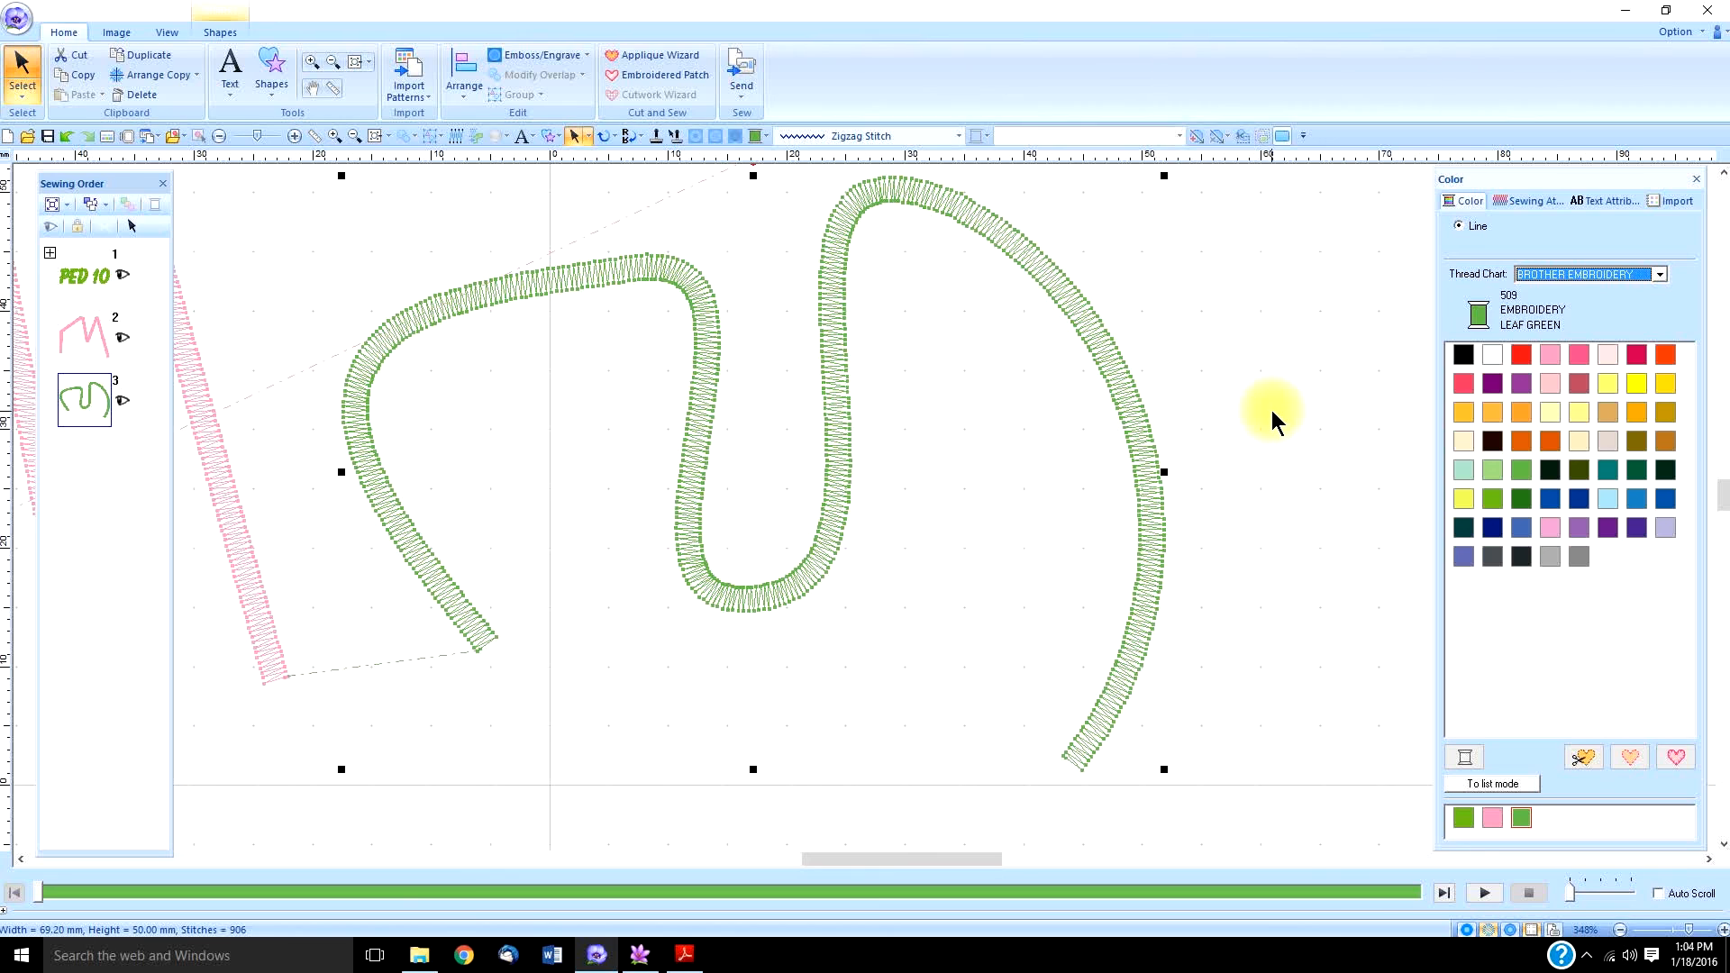
click(1659, 274)
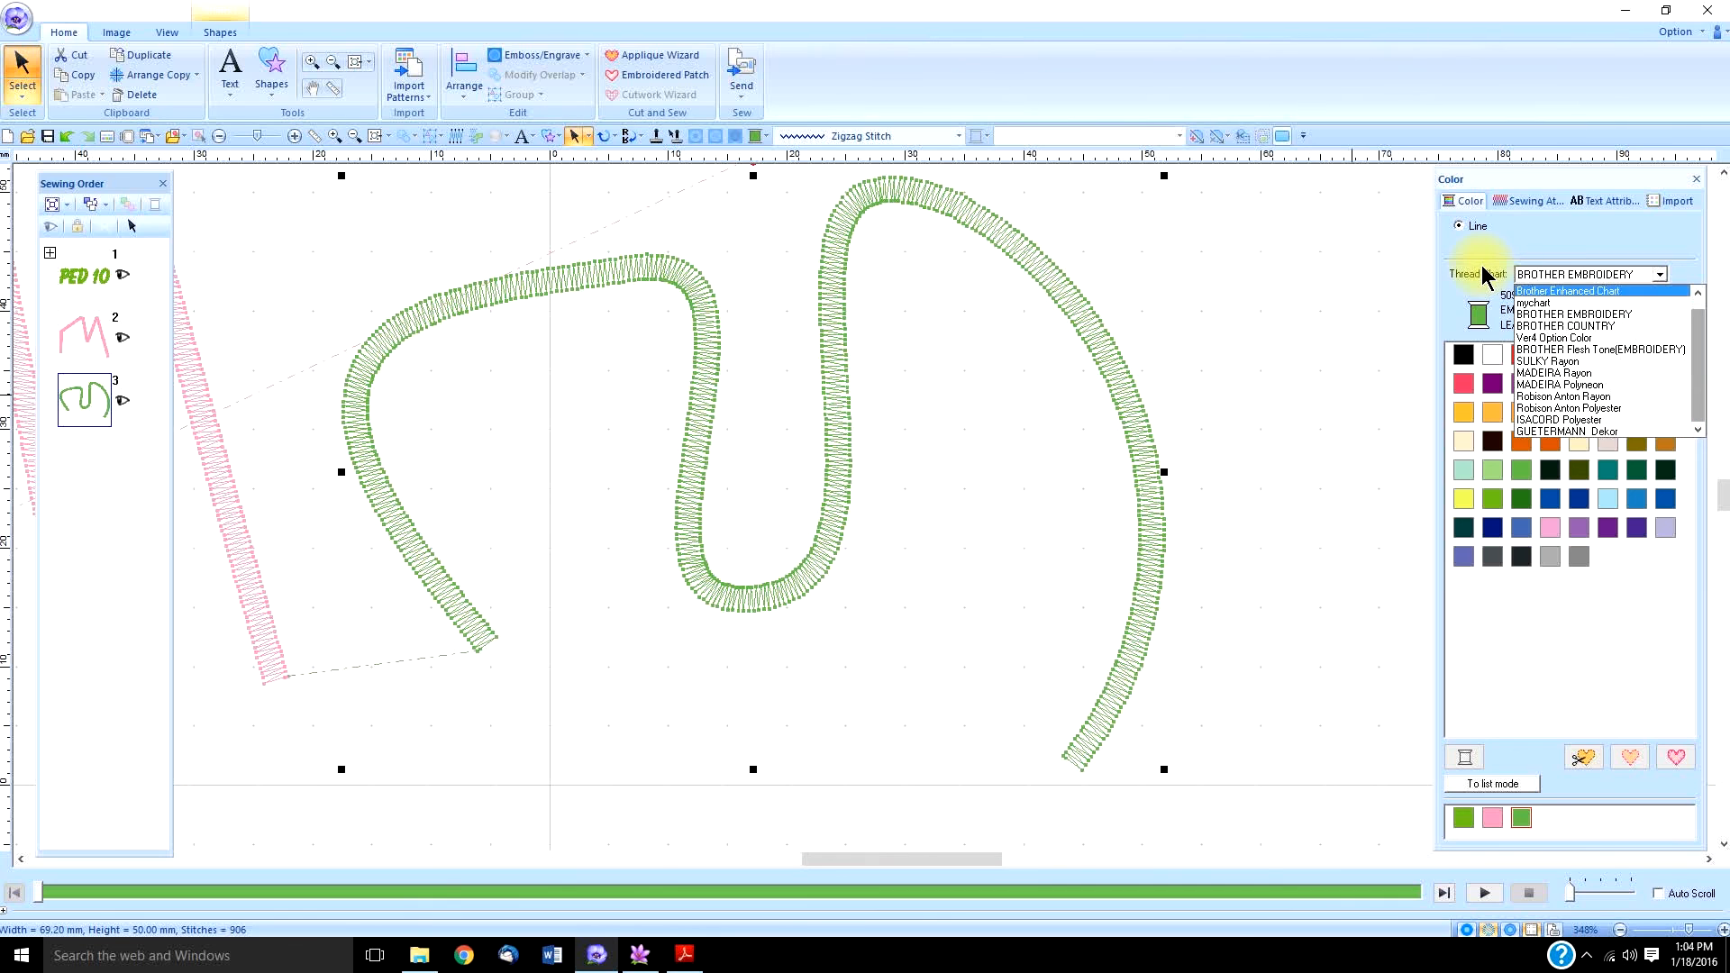
click(1566, 315)
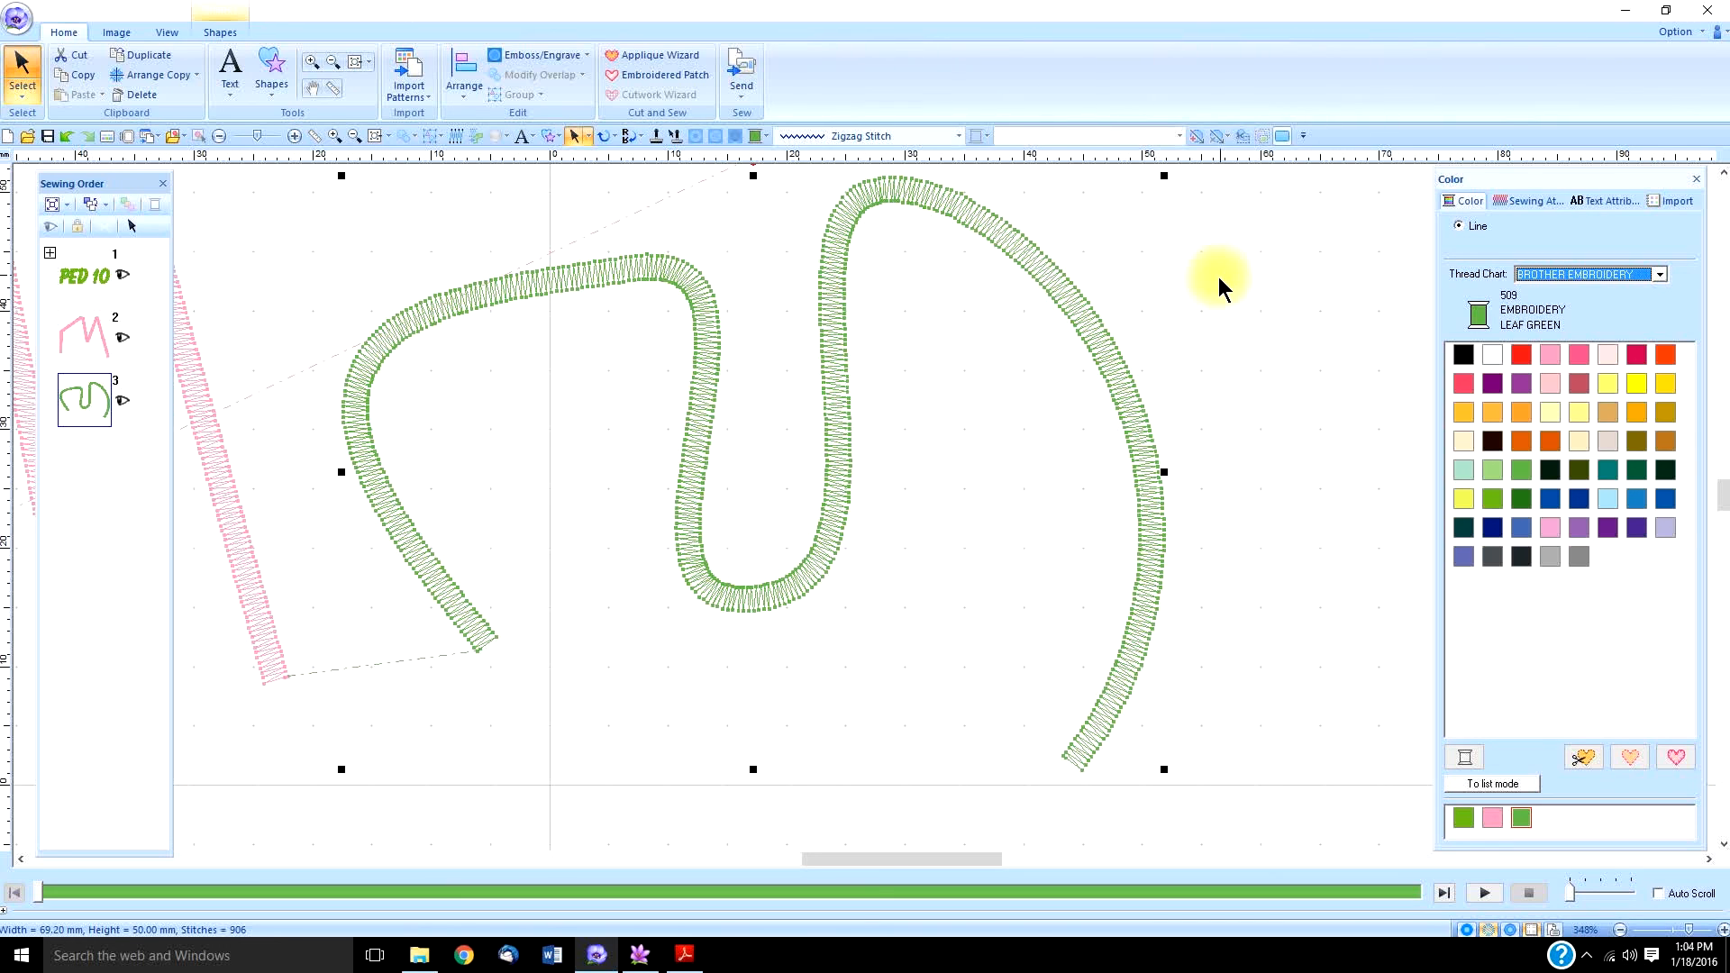
click(1536, 201)
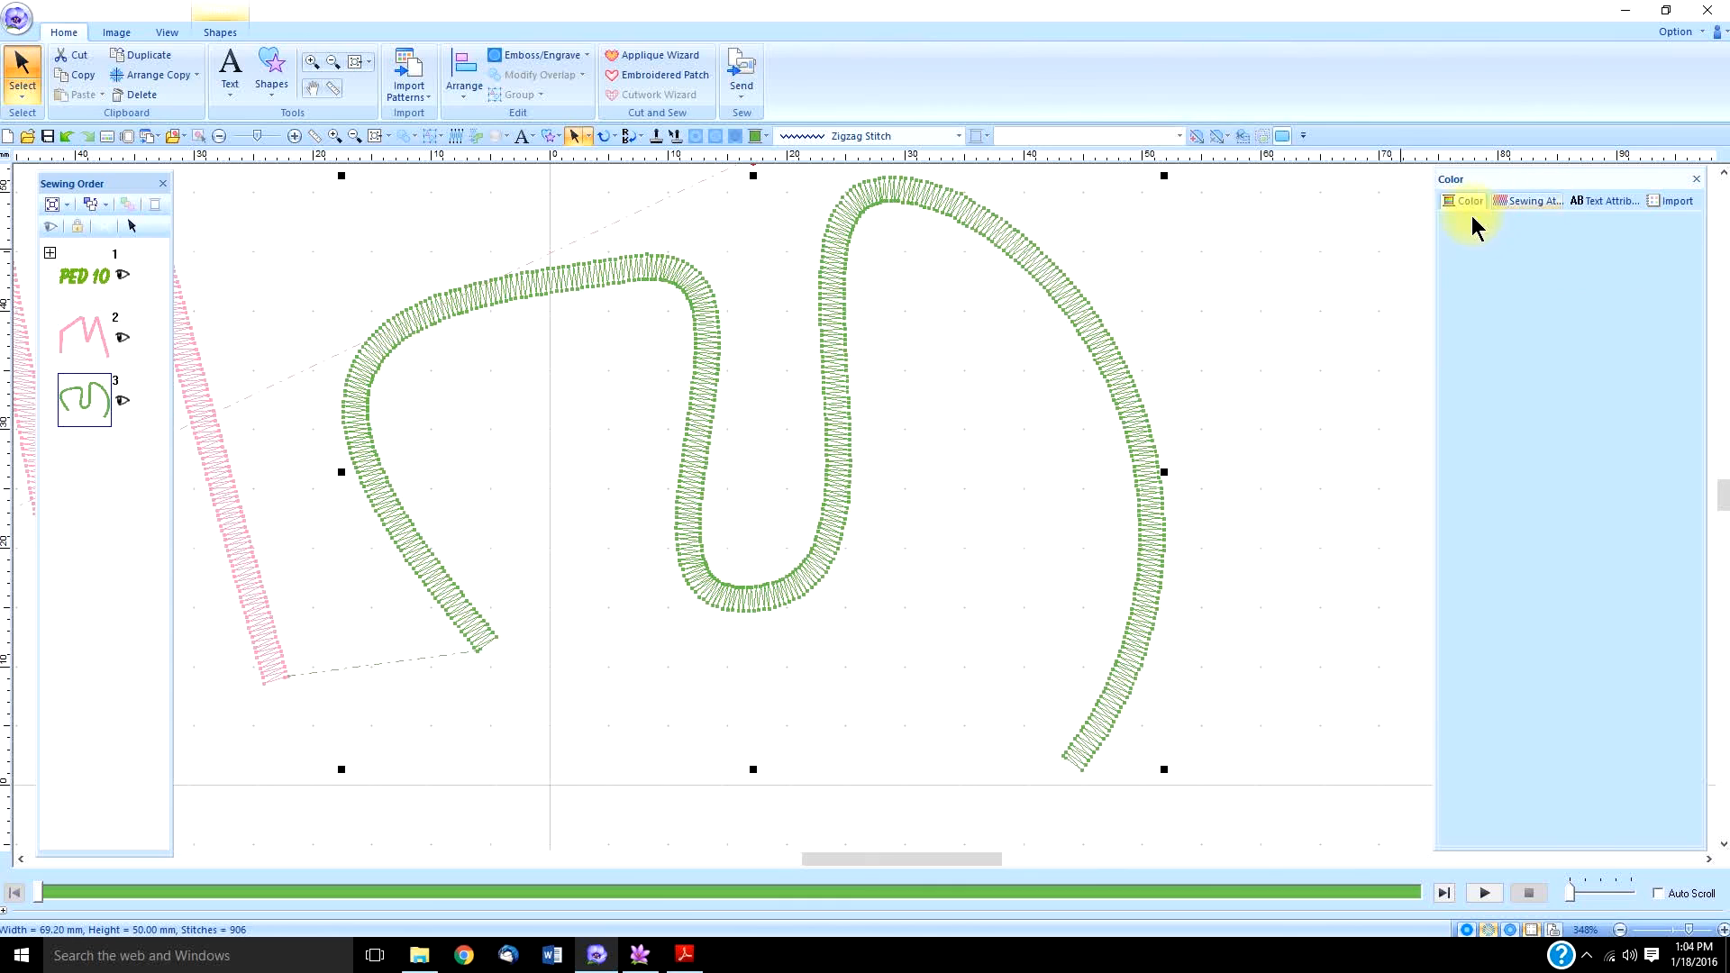